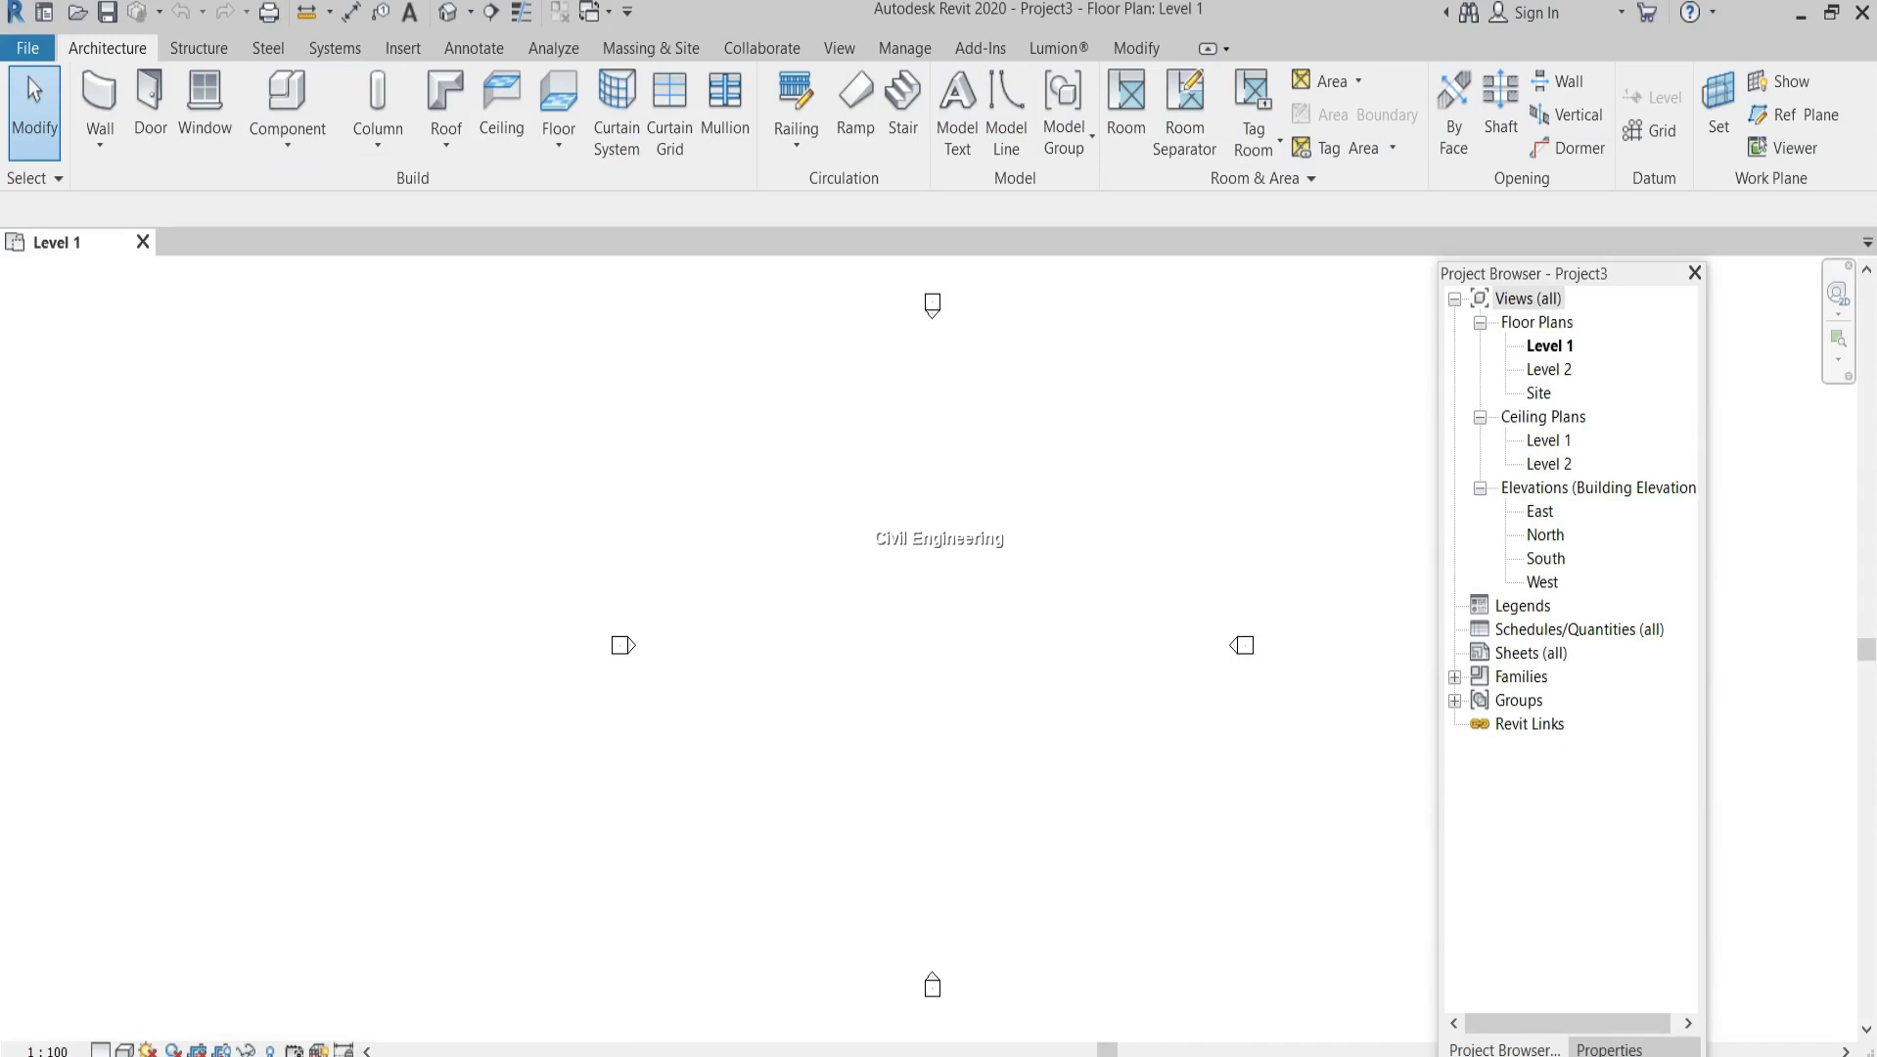
# Move the Project Browser aside and draw a vertical architectural wall about 10000 mm long, just inside the west elevation marker
pyautogui.scroll(-1, 1005, 478)
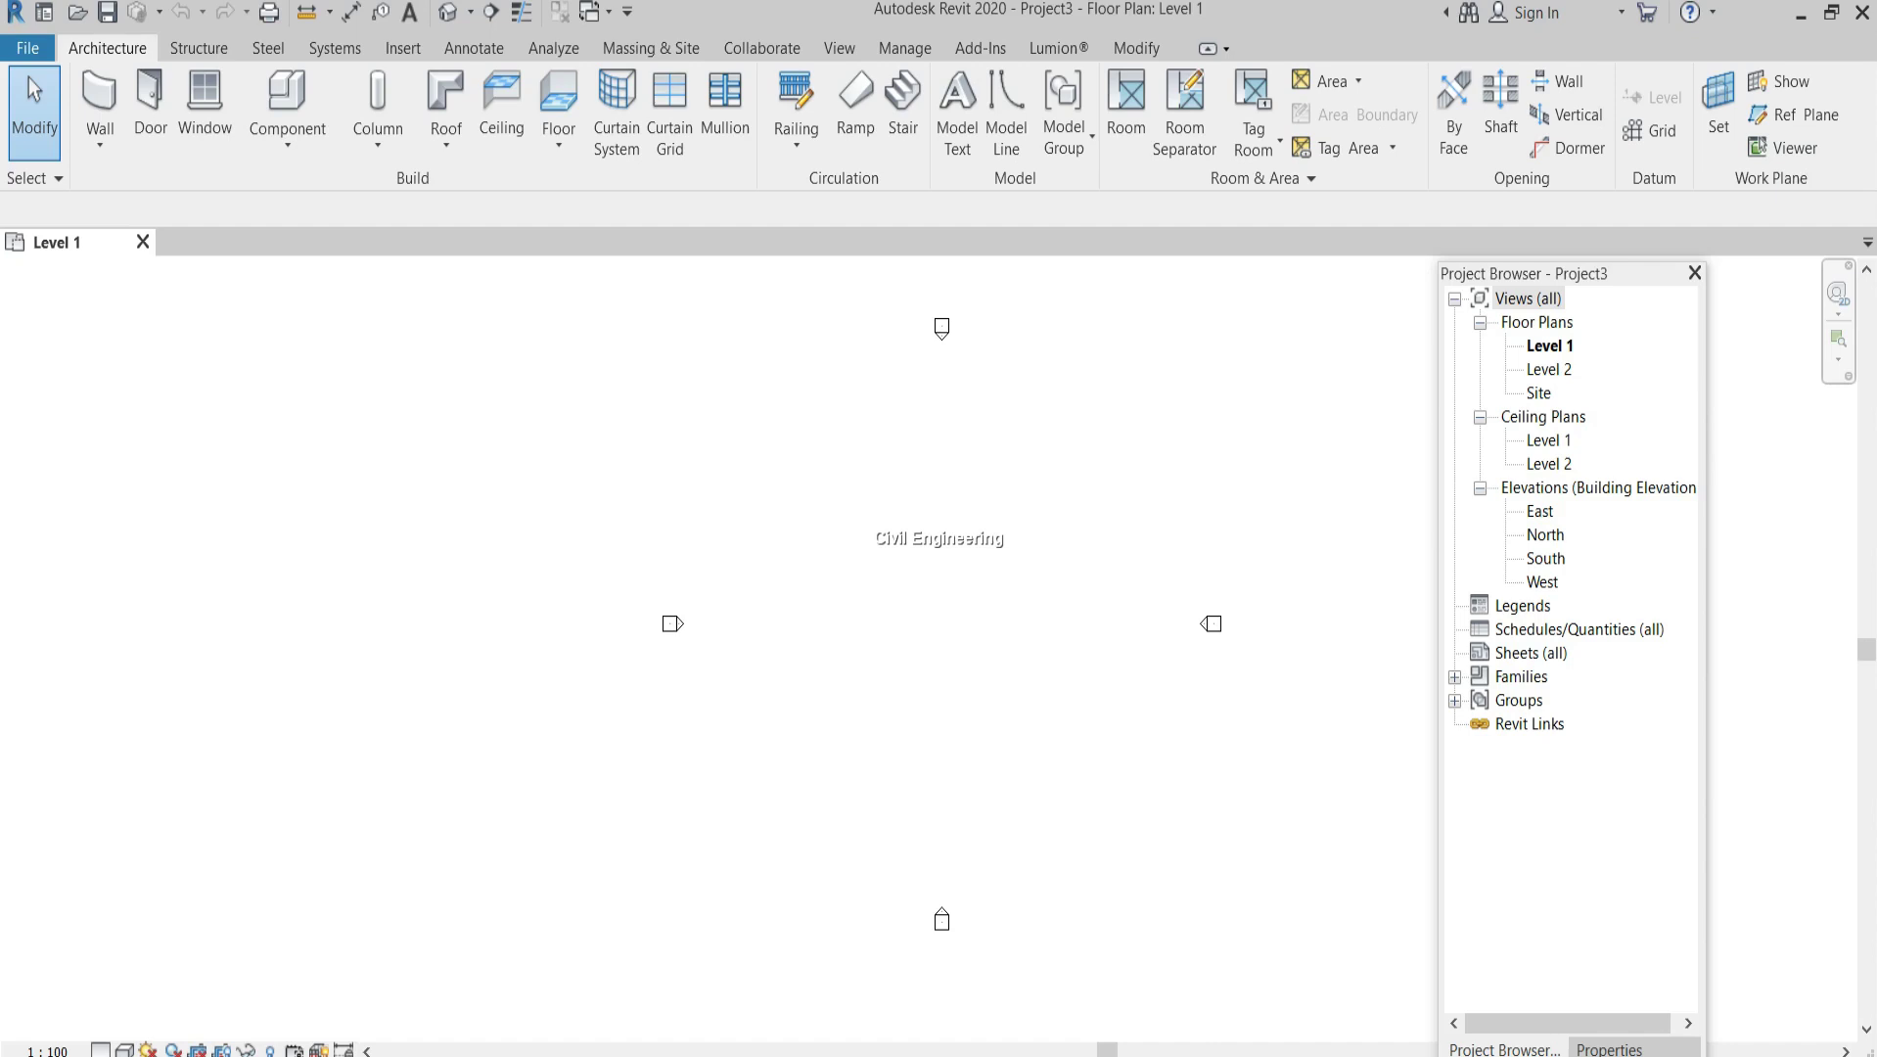
pyautogui.moveTo(1612, 273); pyautogui.dragTo(1688, 255)
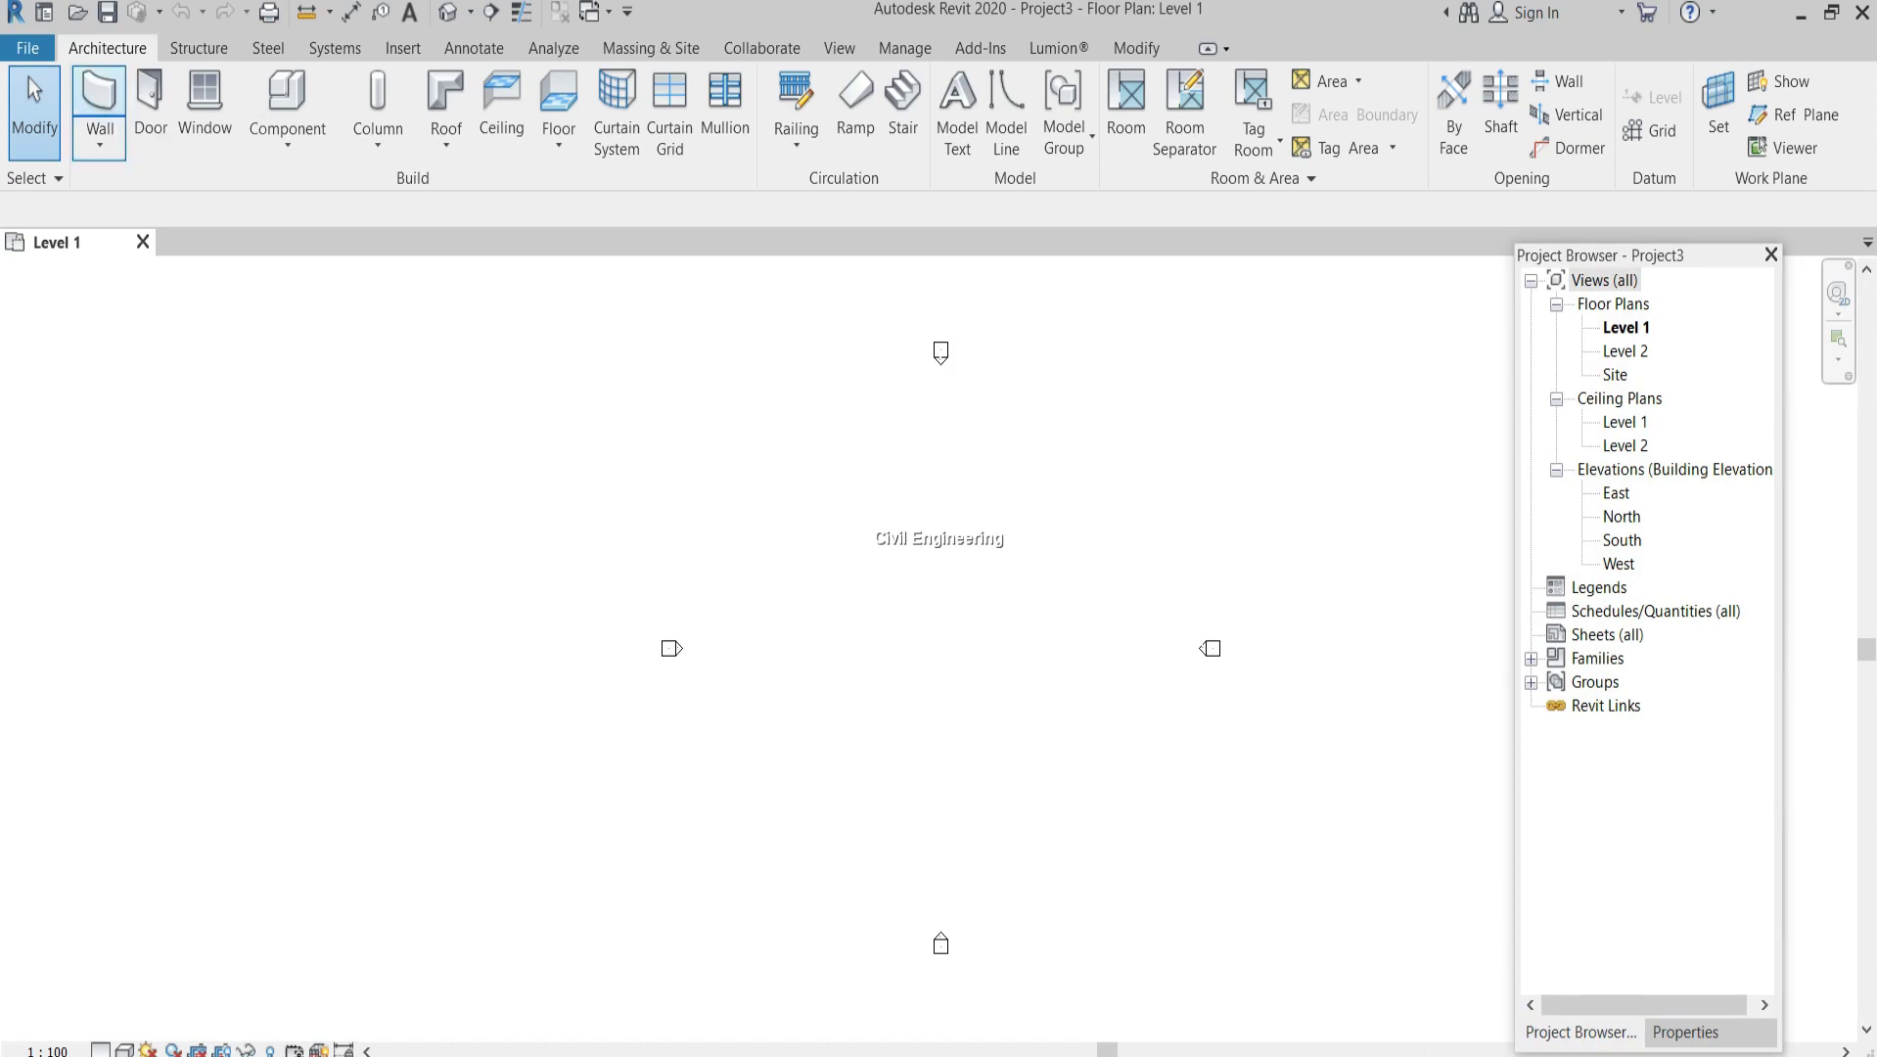
pyautogui.click(99, 103)
pyautogui.click(107, 48)
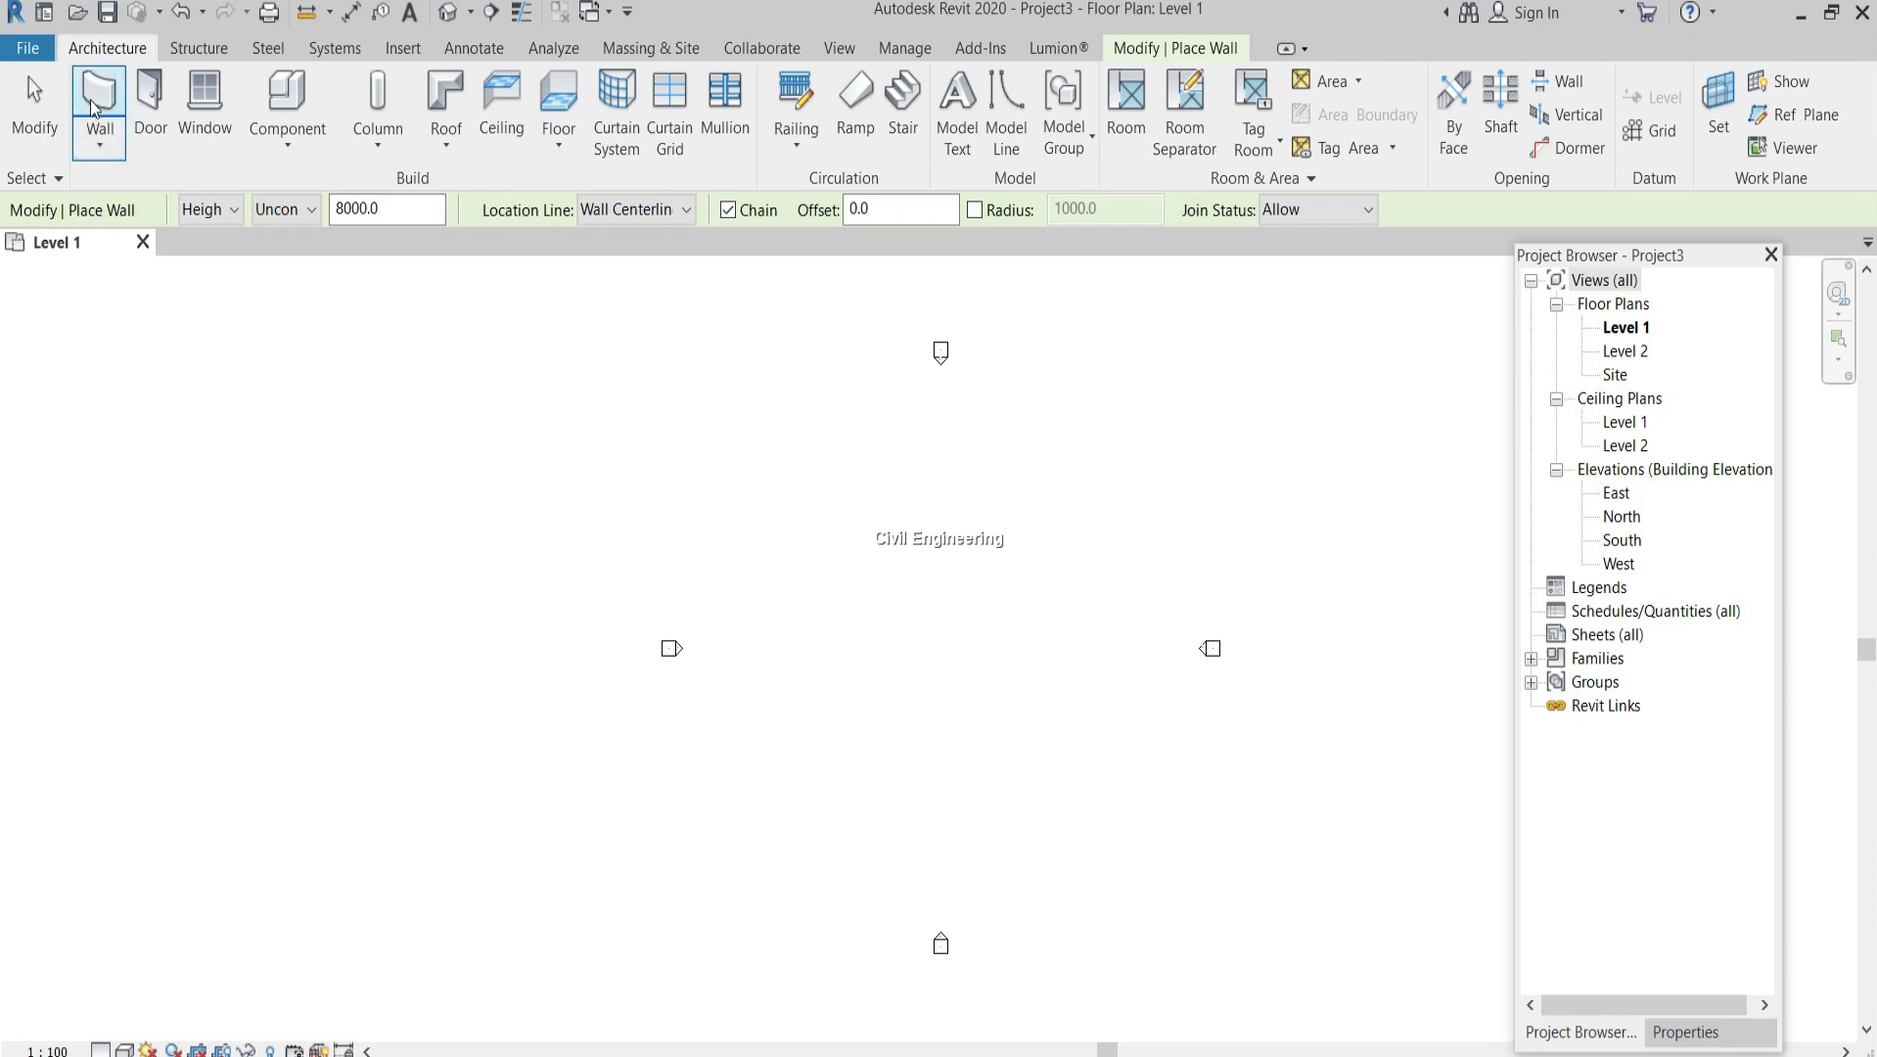
pyautogui.click(102, 145)
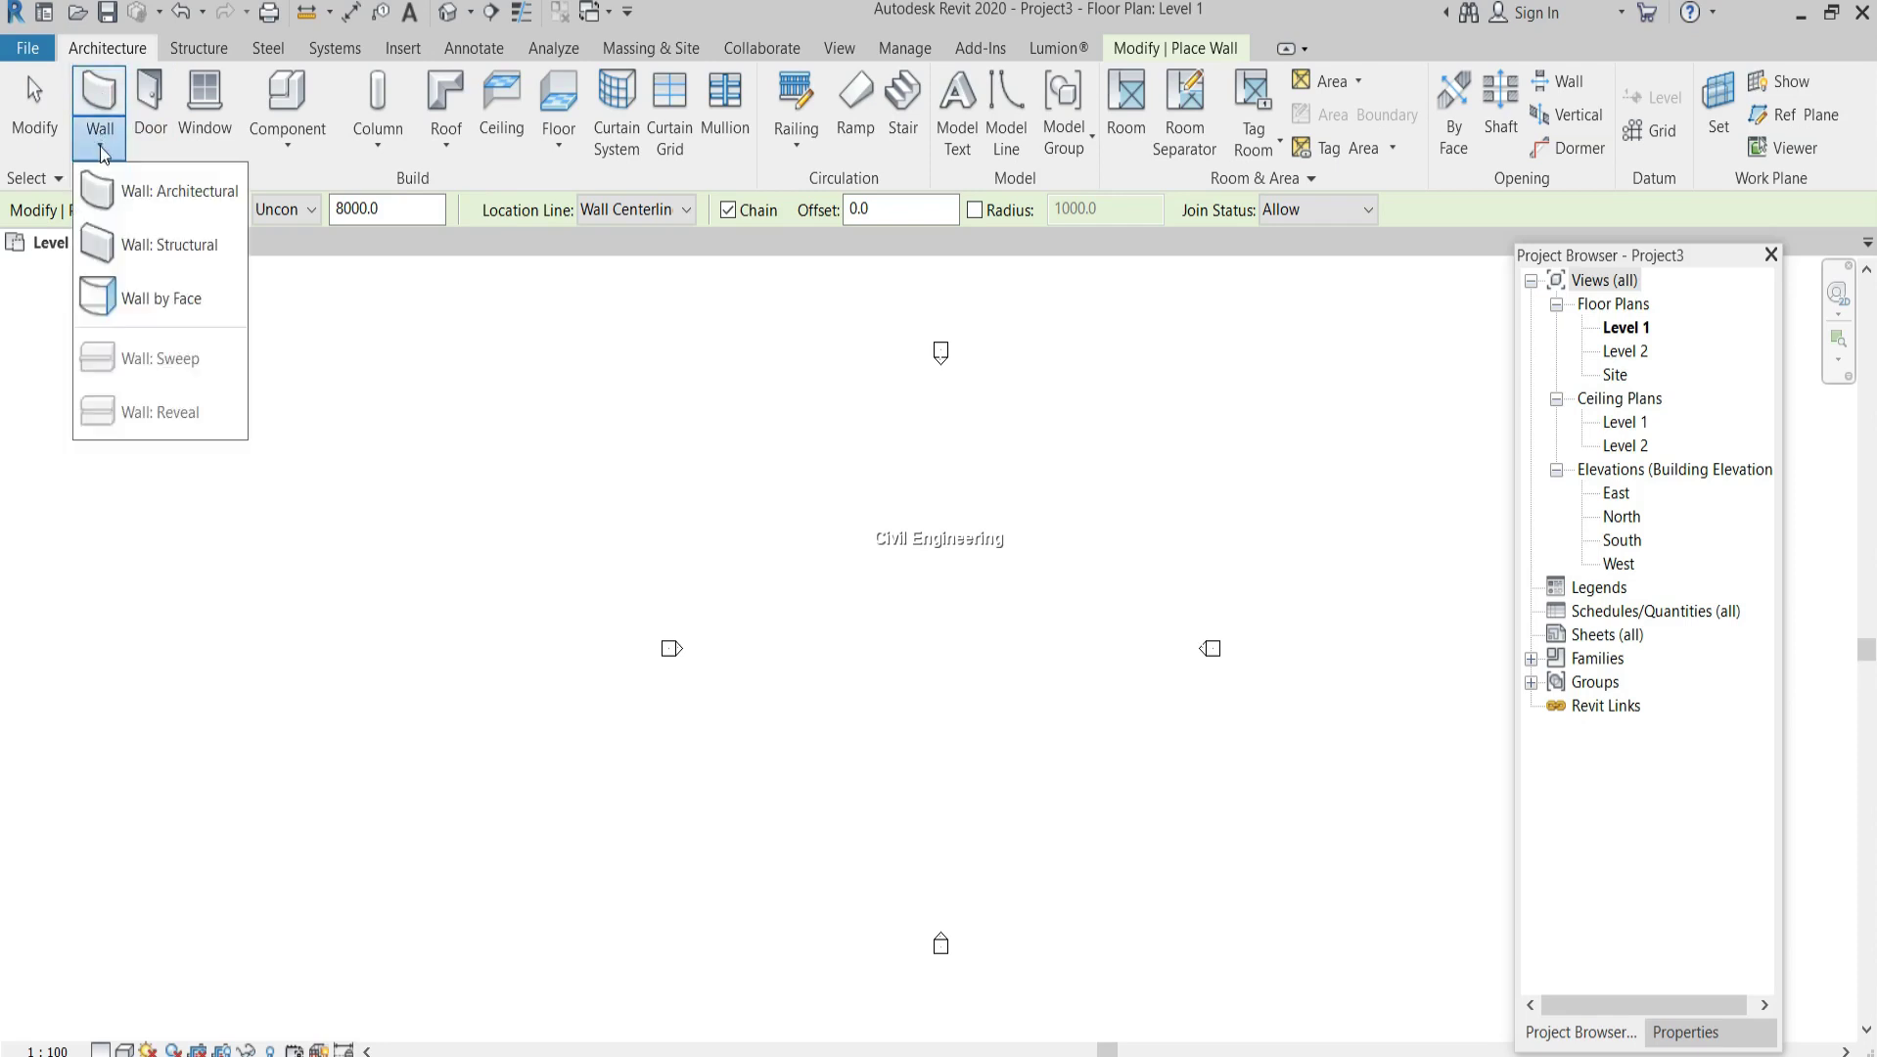
pyautogui.click(147, 190)
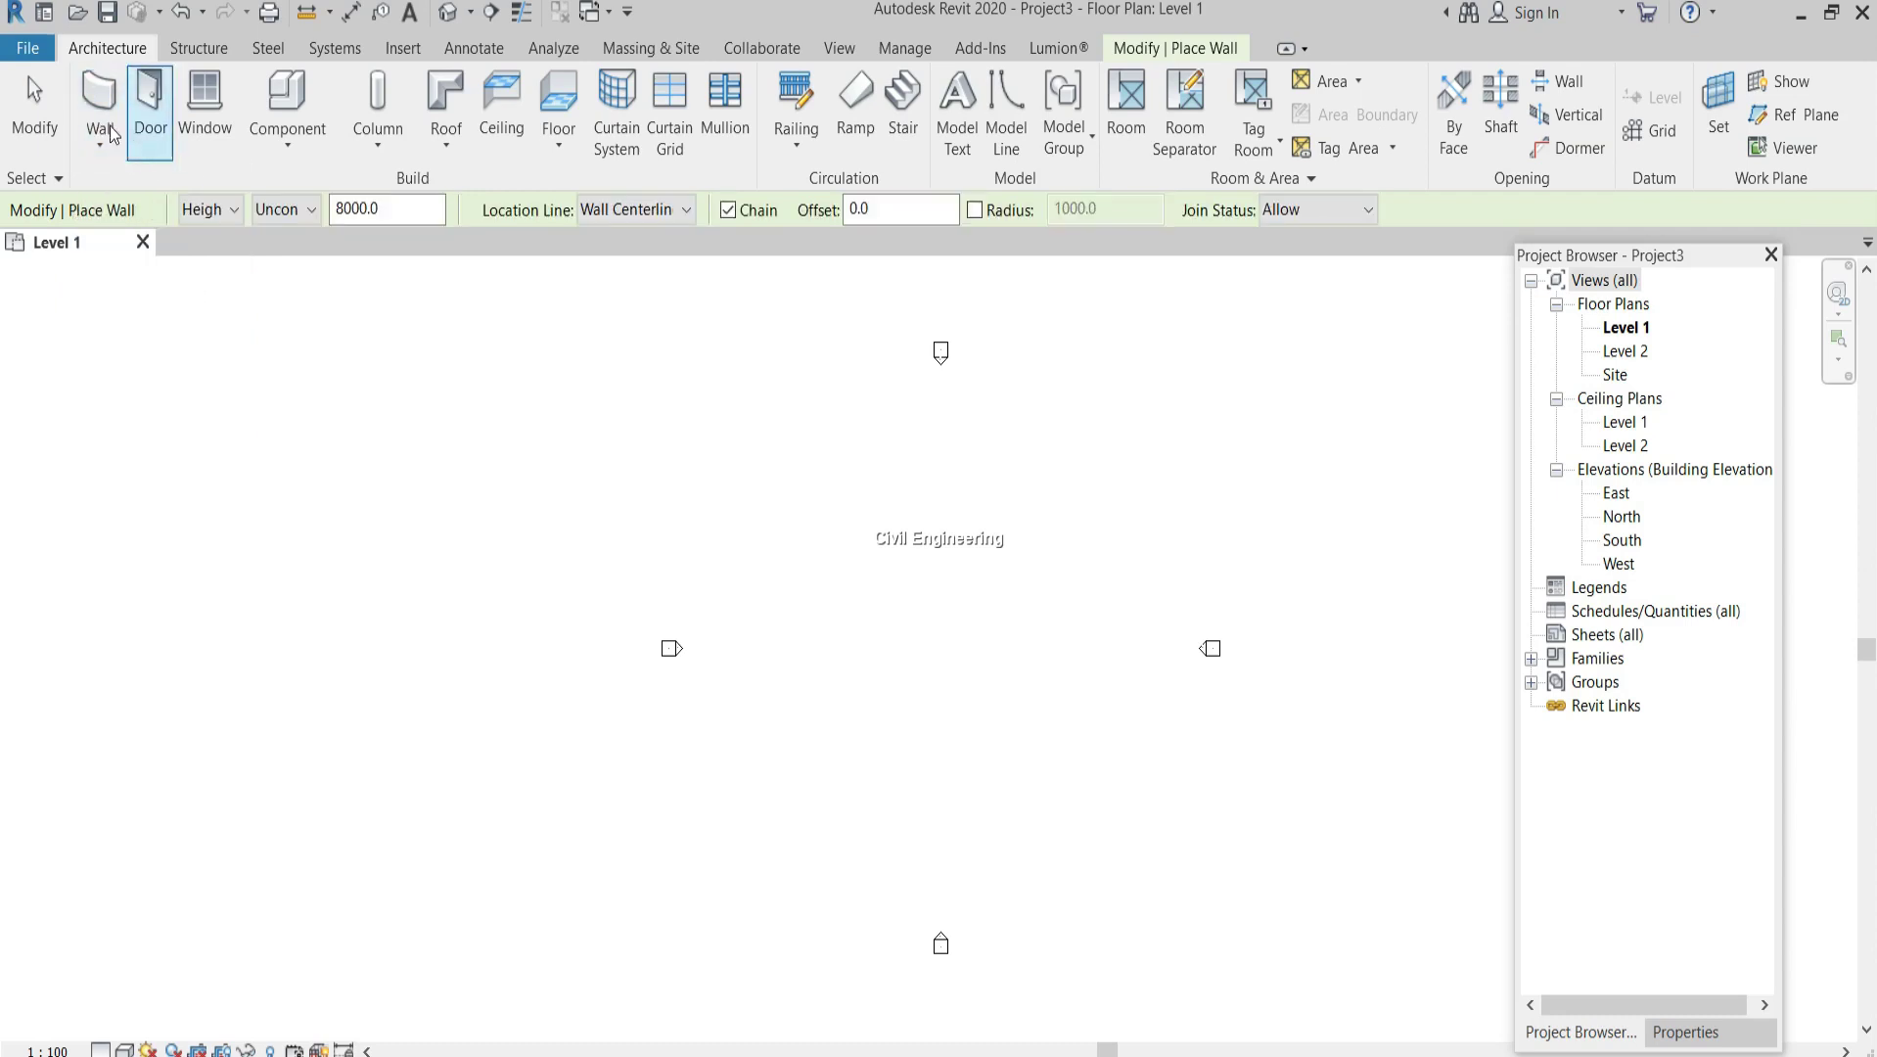
pyautogui.click(760, 525)
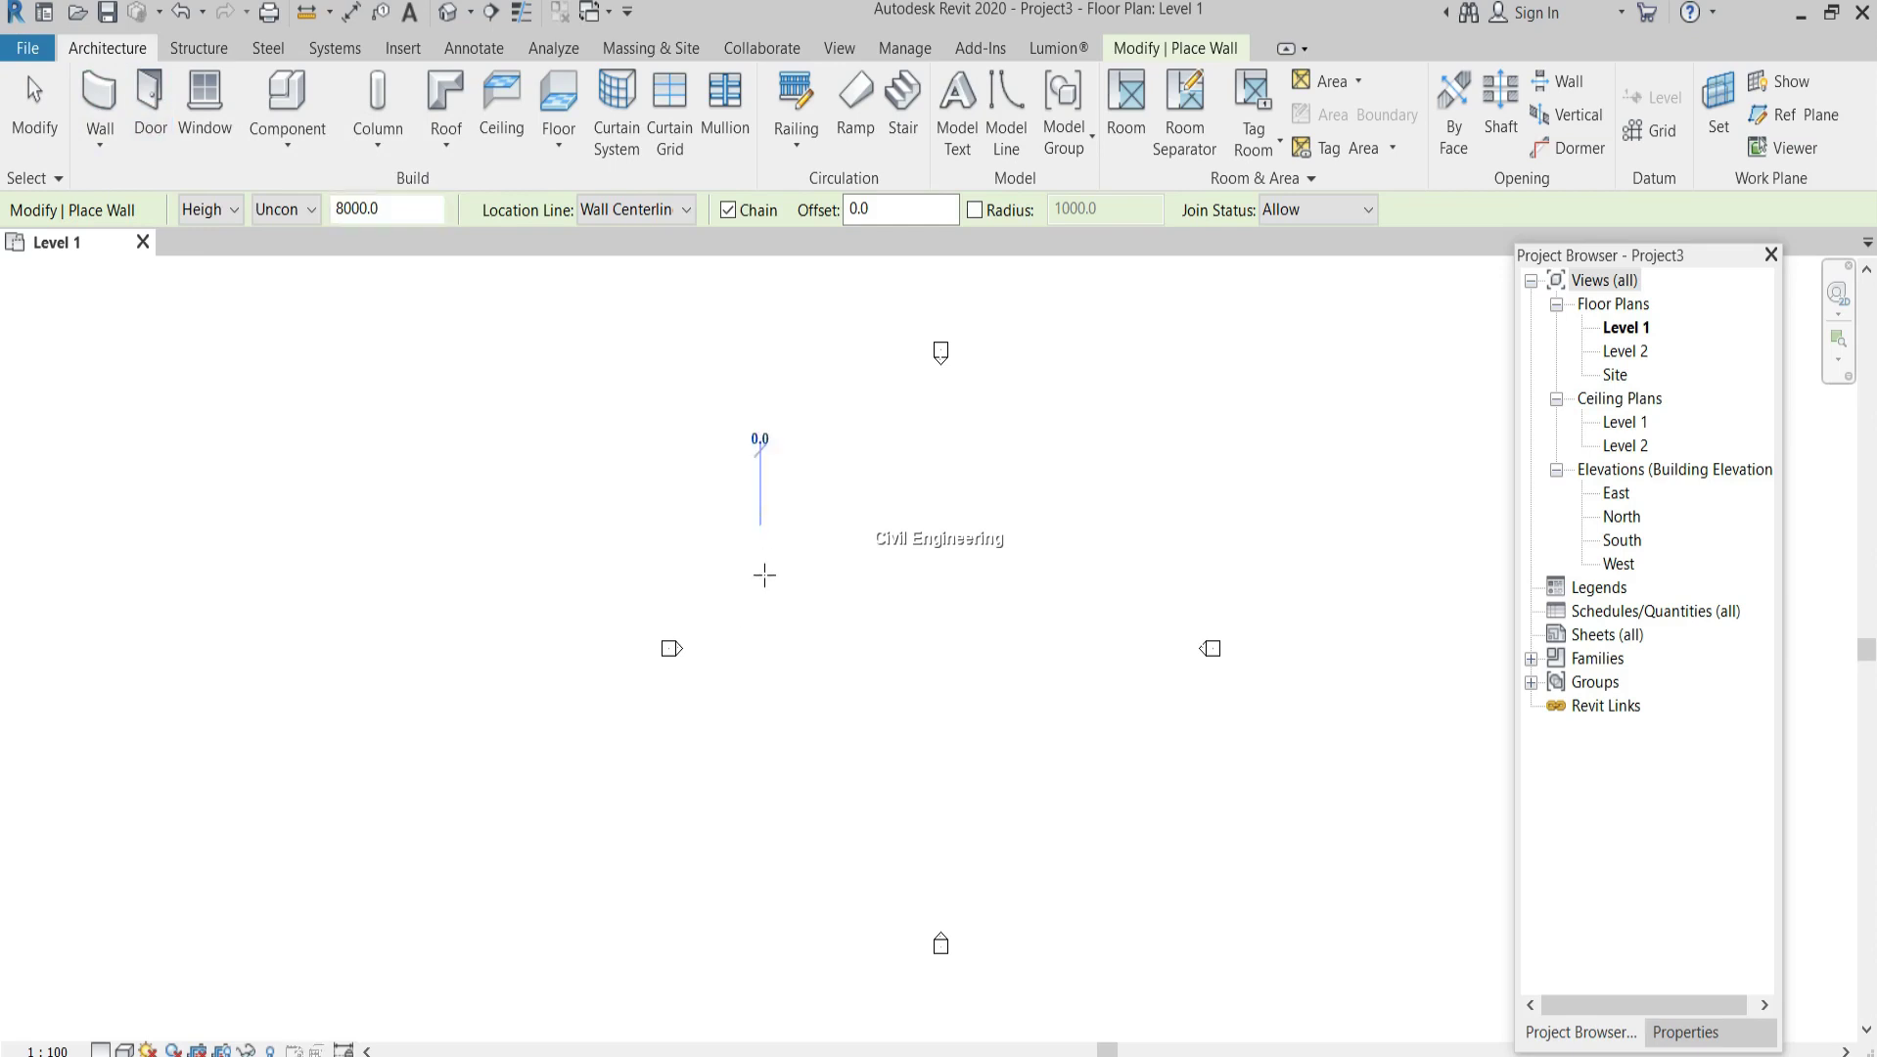
pyautogui.click(760, 643)
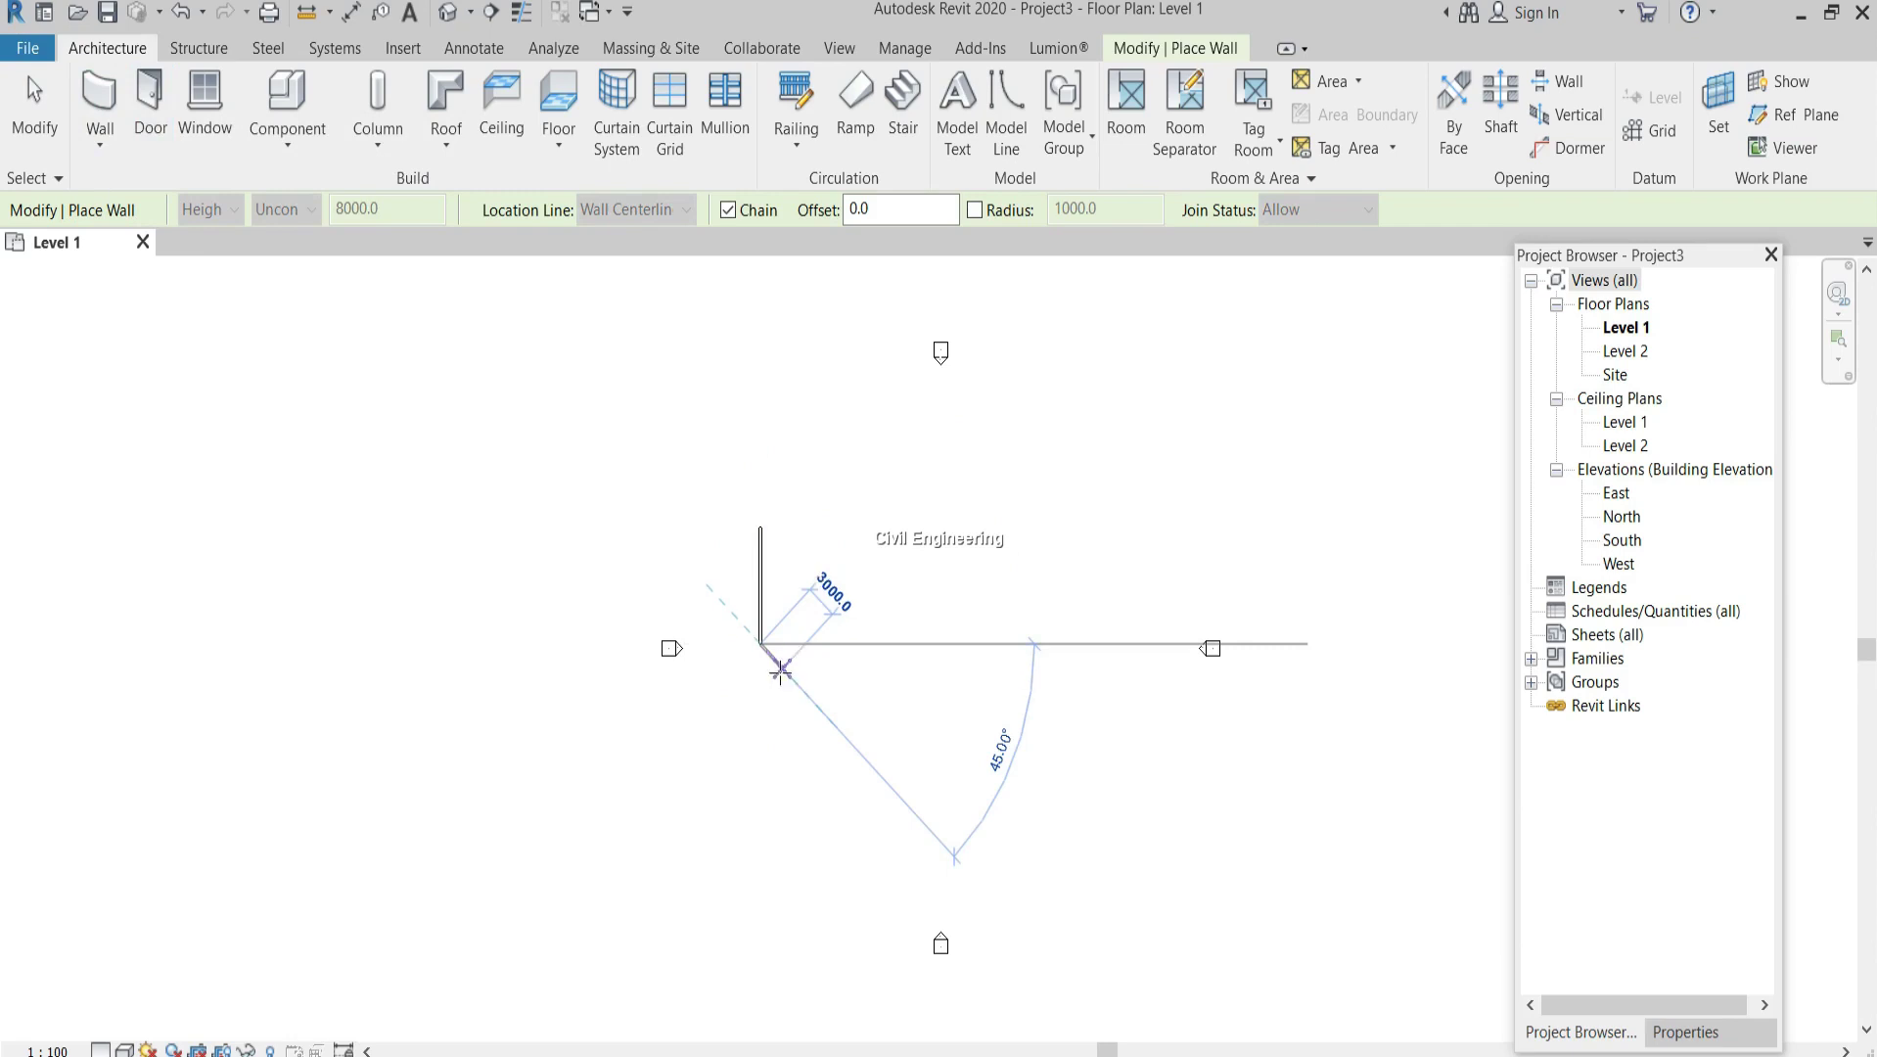
pyautogui.press('Escape')
pyautogui.press('Escape')
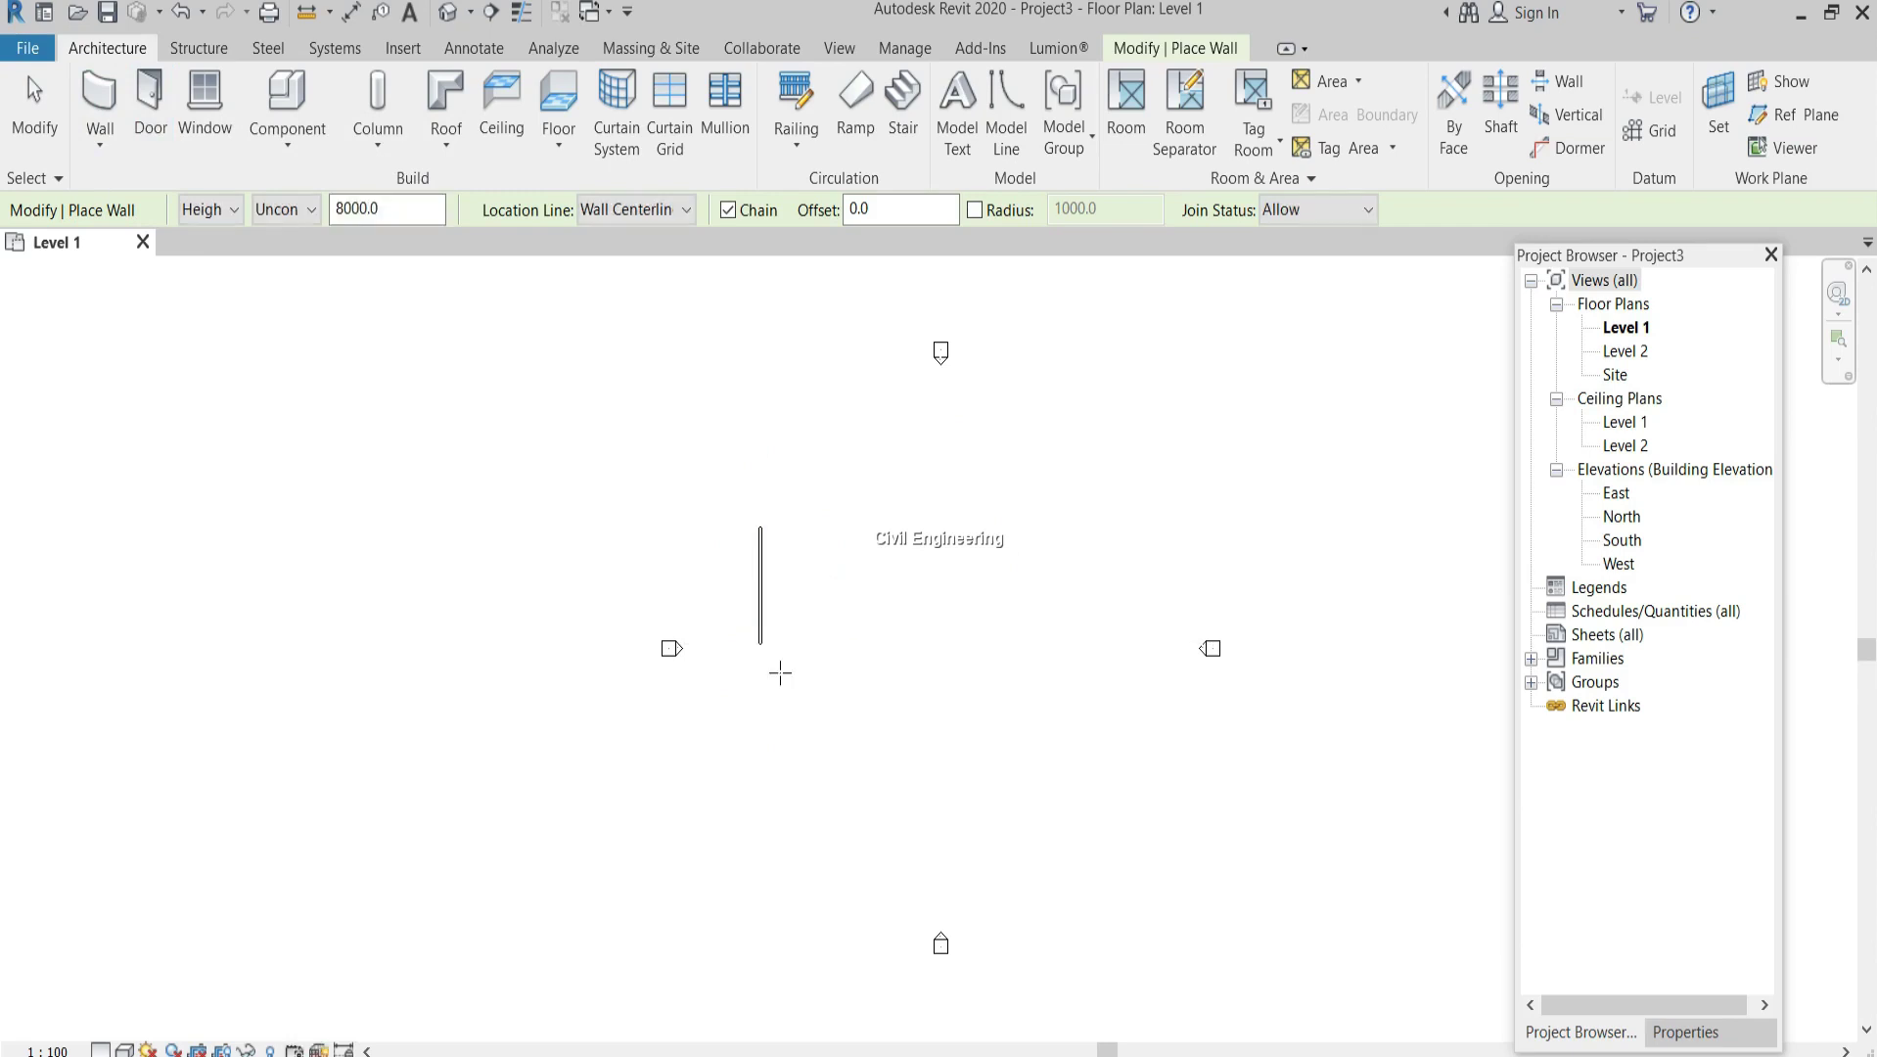
# Select the vertical wall on the Level 1 plan and check the units of its length dimension
pyautogui.click(760, 572)
pyautogui.scroll(4, 798, 598)
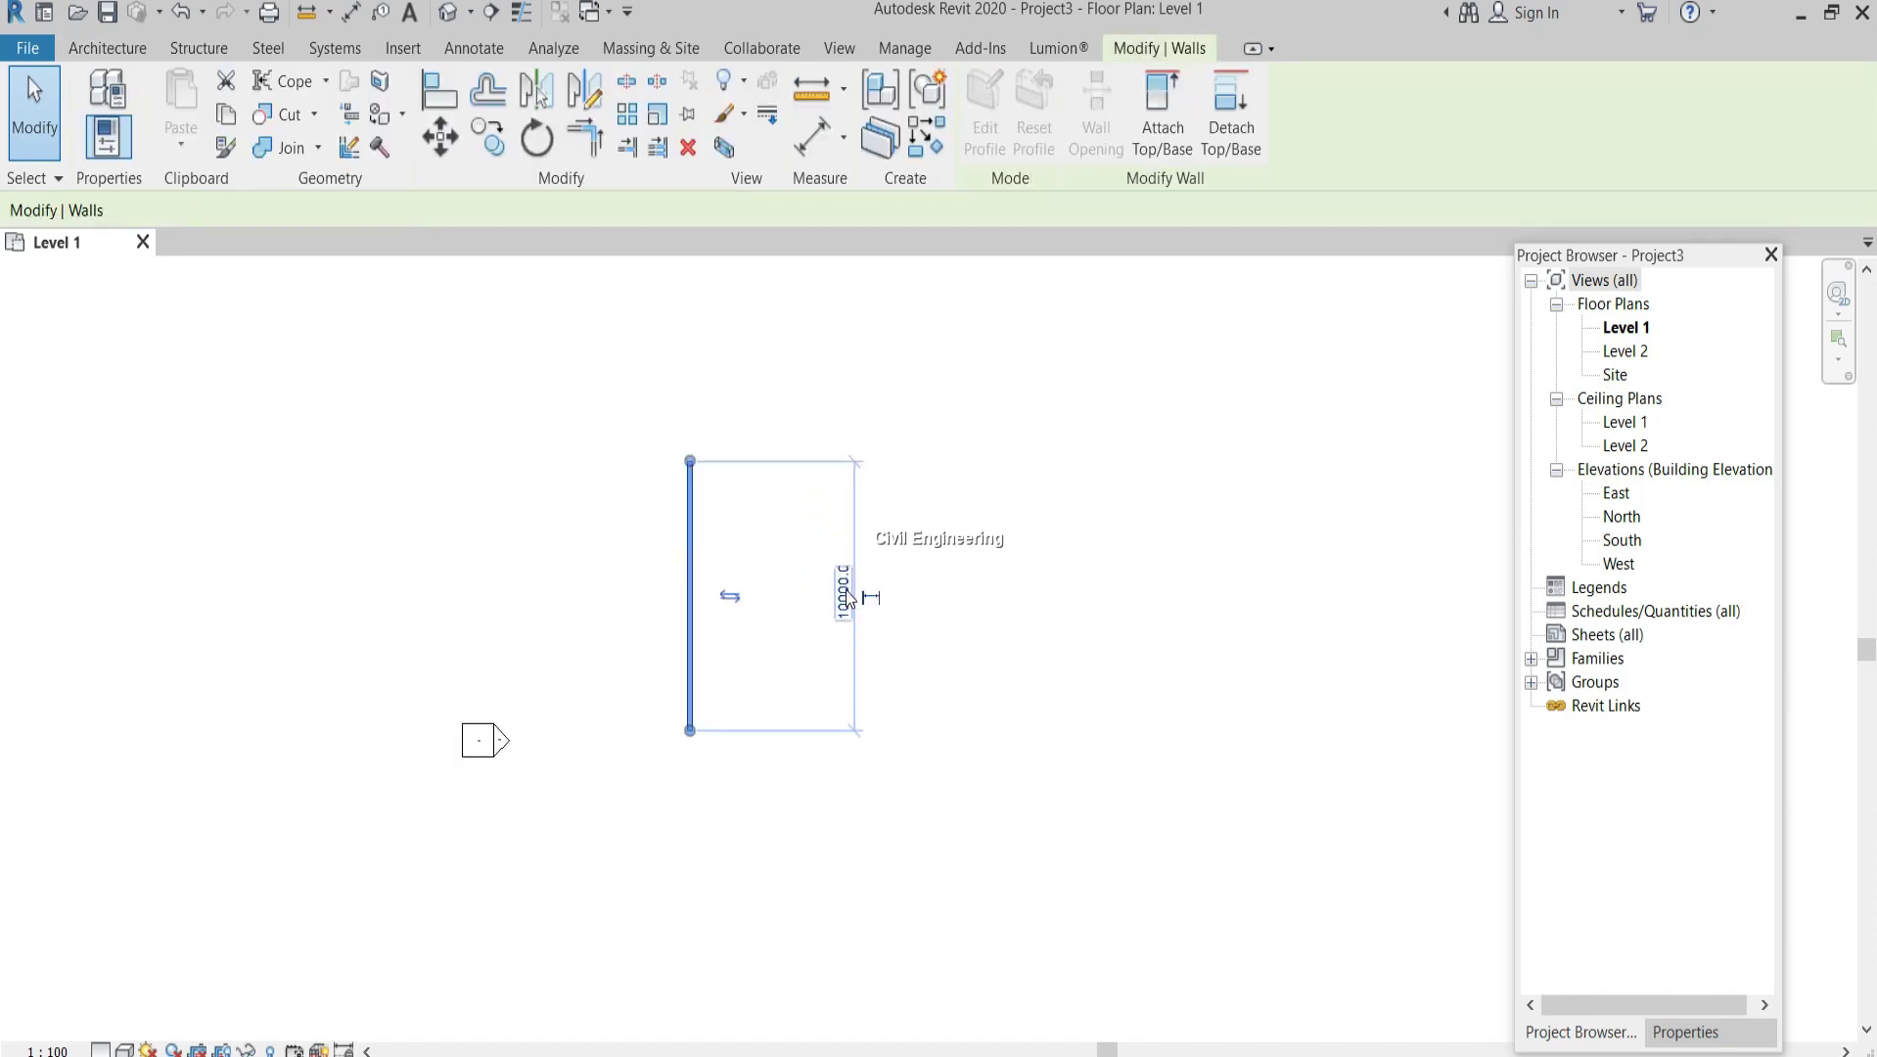
pyautogui.click(885, 629)
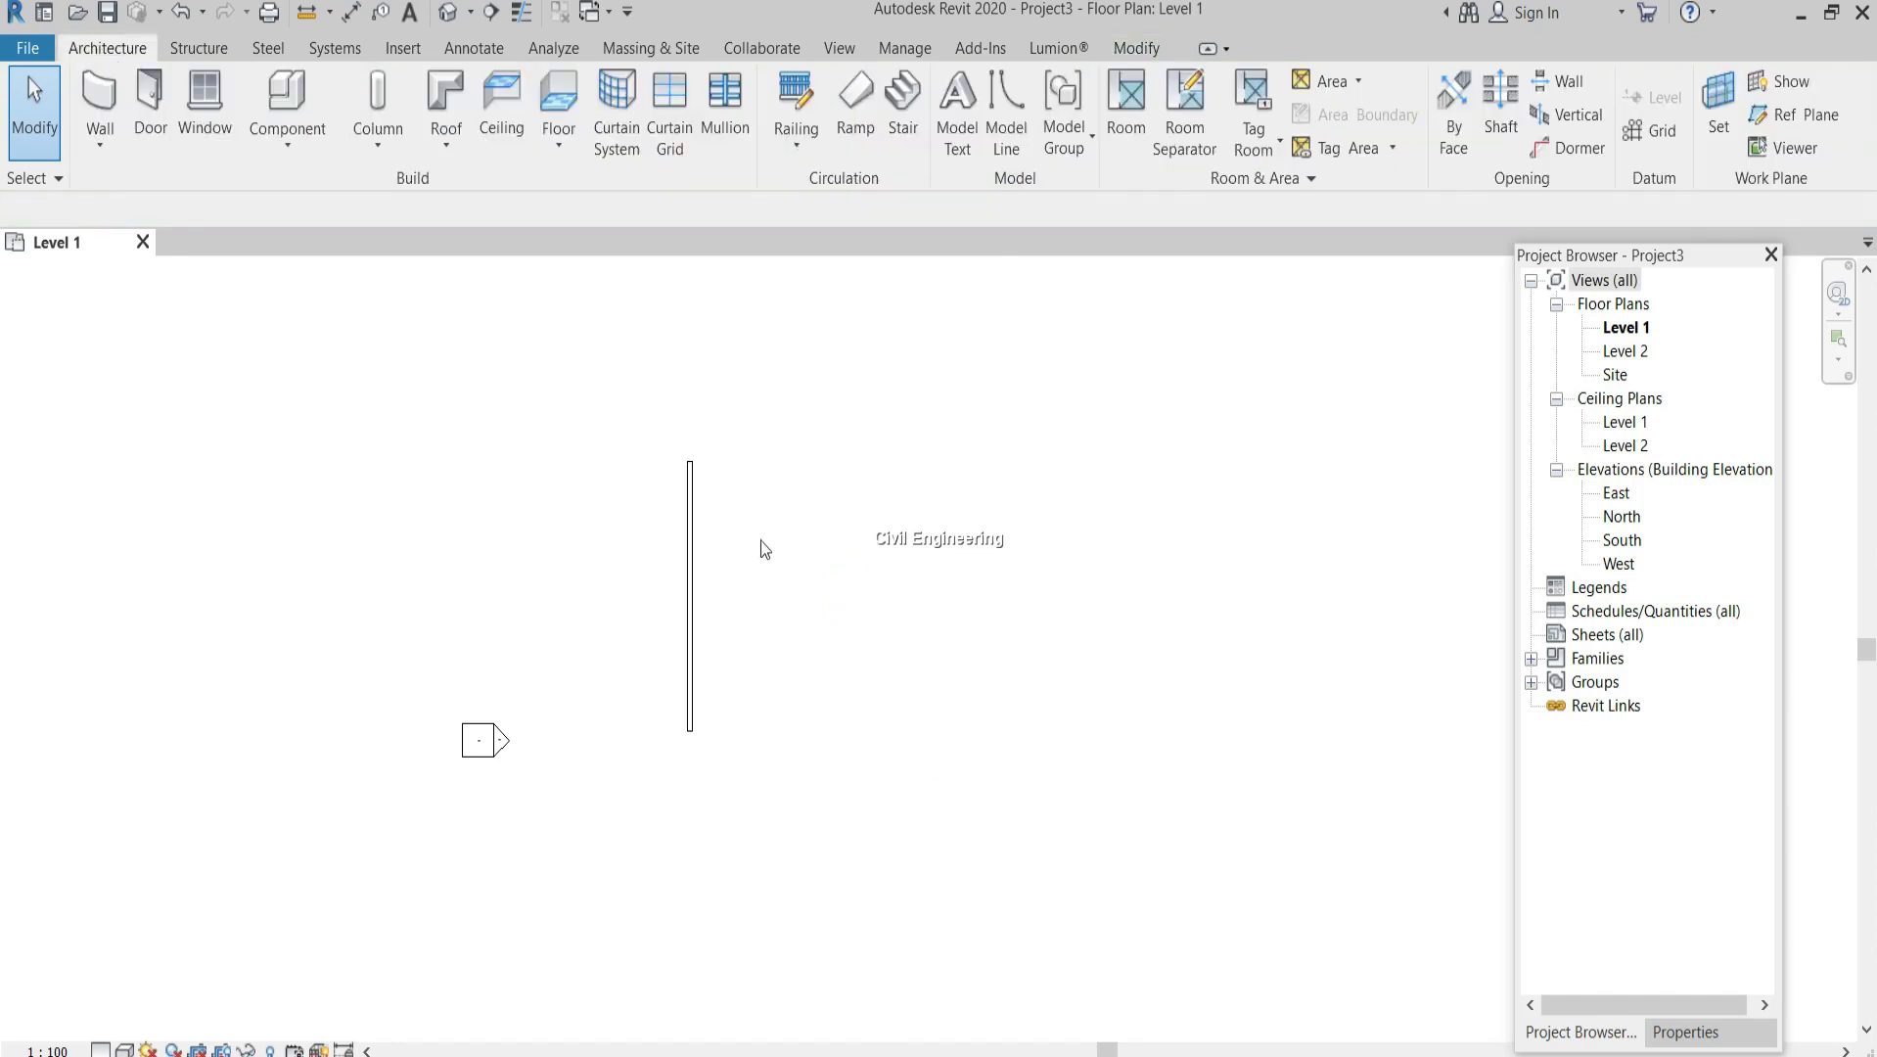
pyautogui.click(689, 529)
pyautogui.click(758, 583)
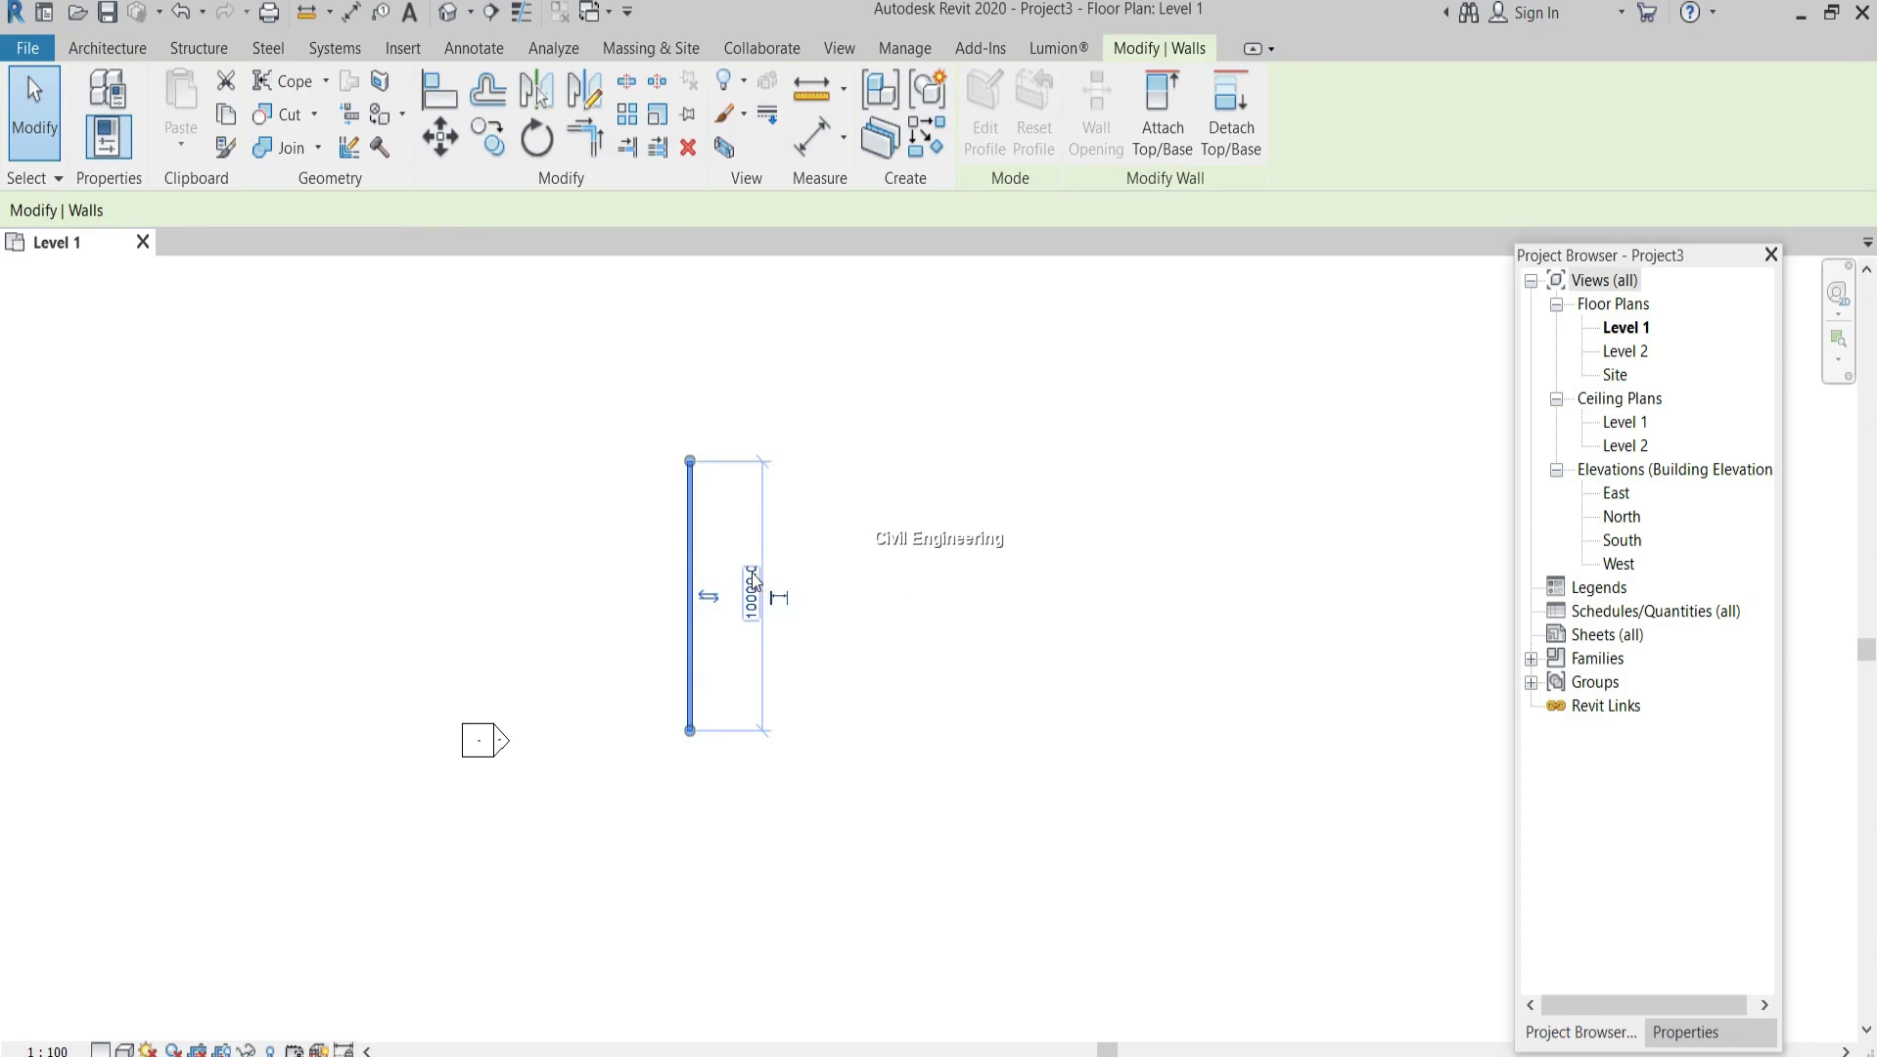
pyautogui.click(850, 549)
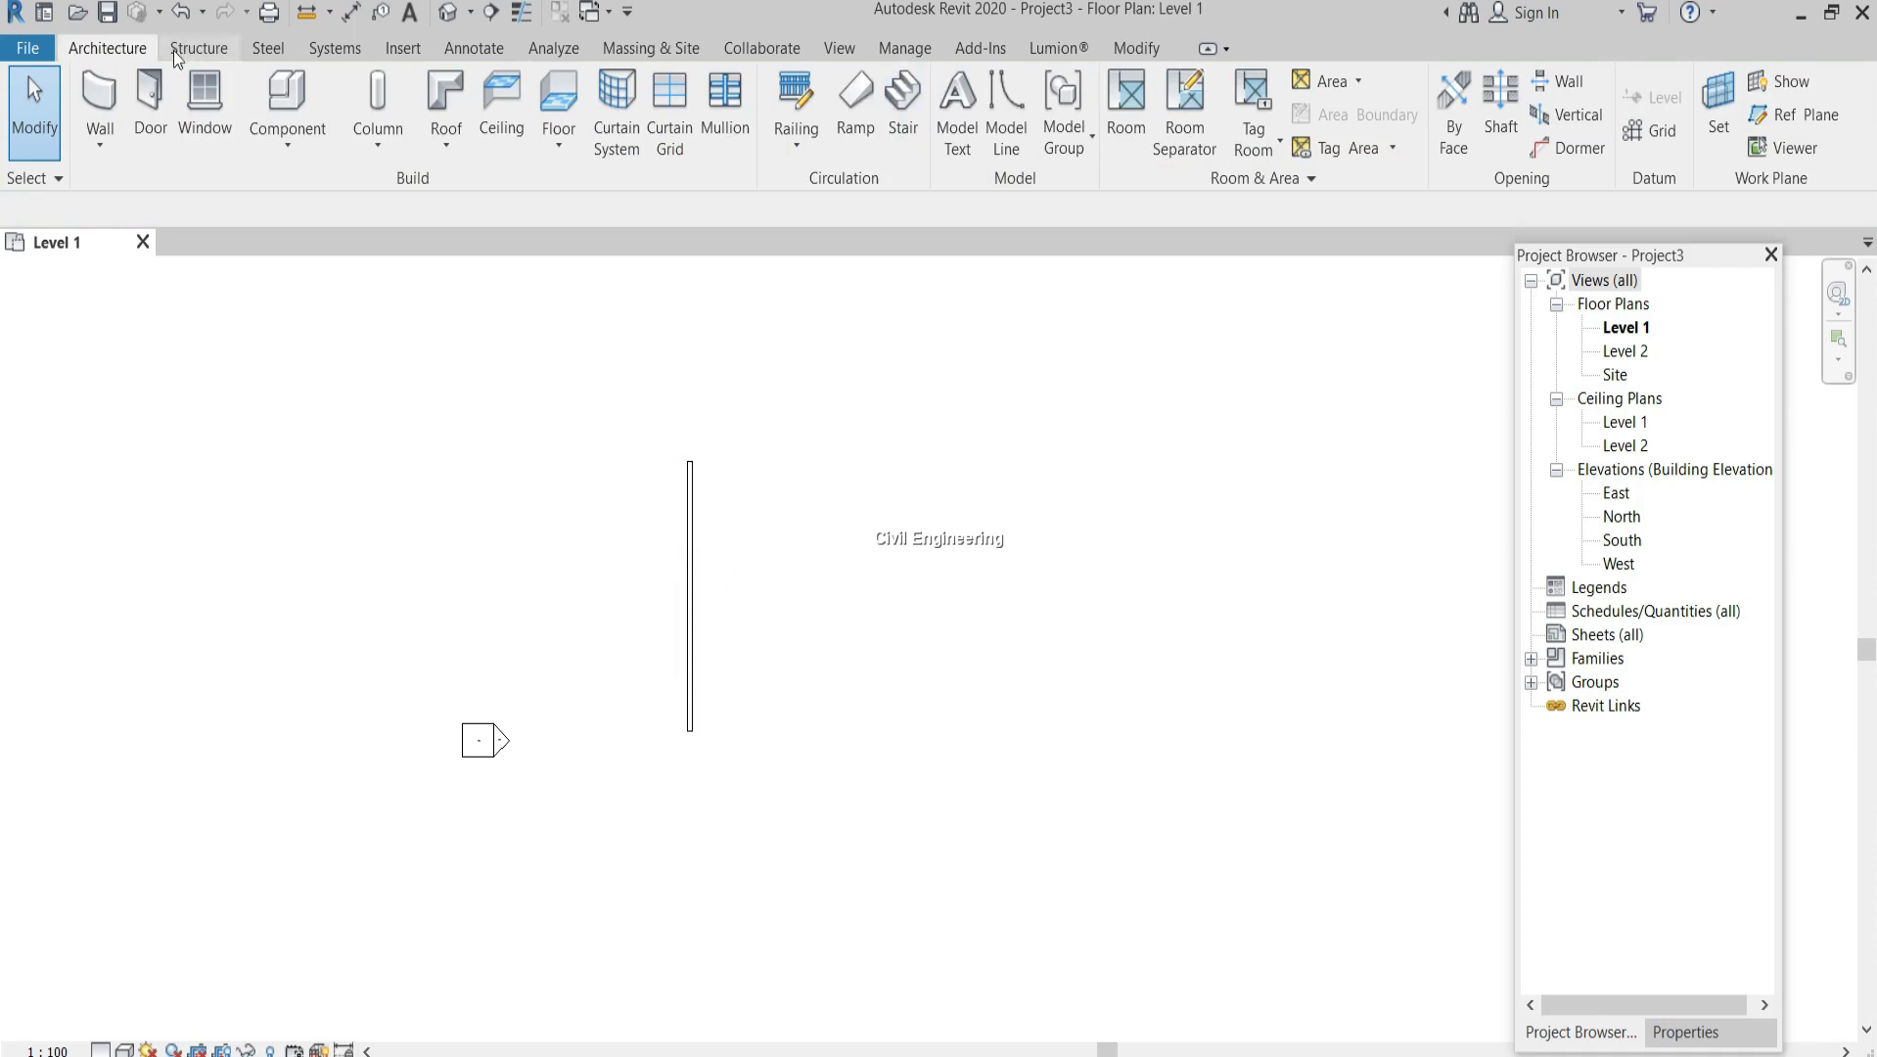
# Open the length format in Project Units and review the available measurement units
pyautogui.click(904, 49)
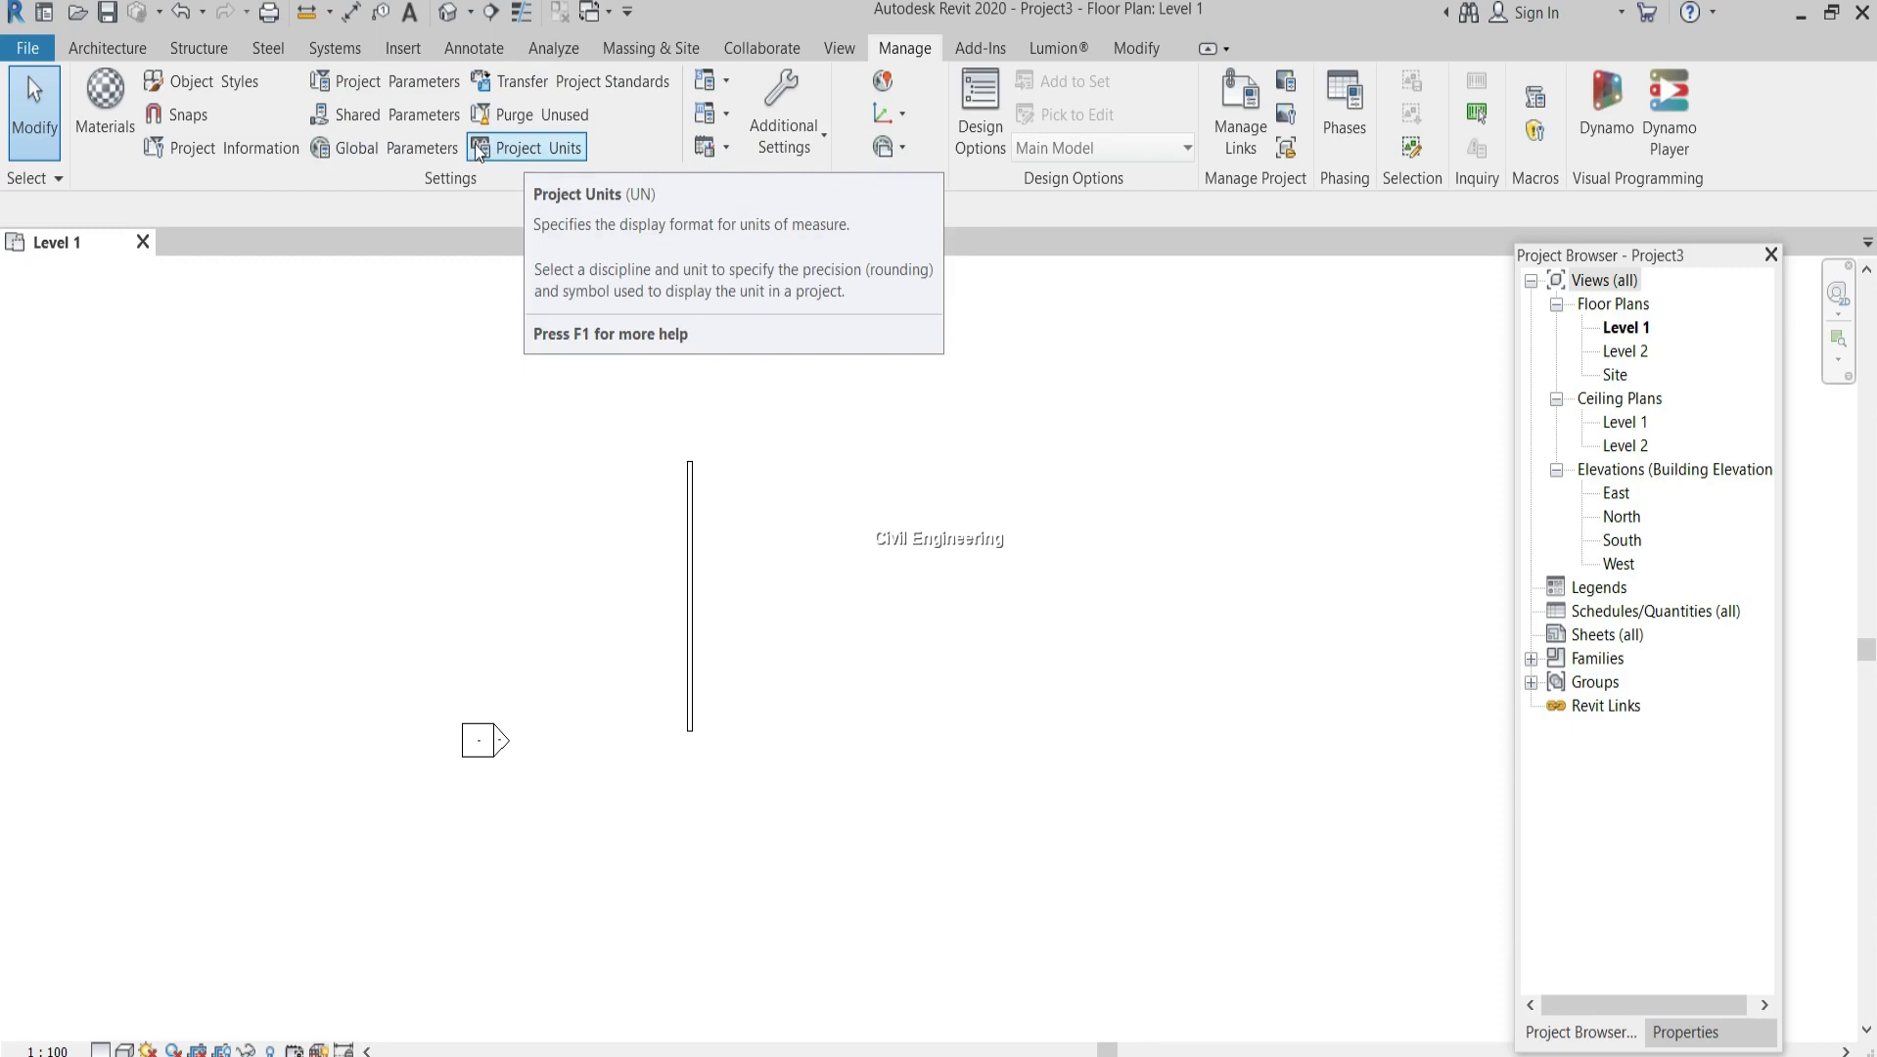
pyautogui.click(536, 150)
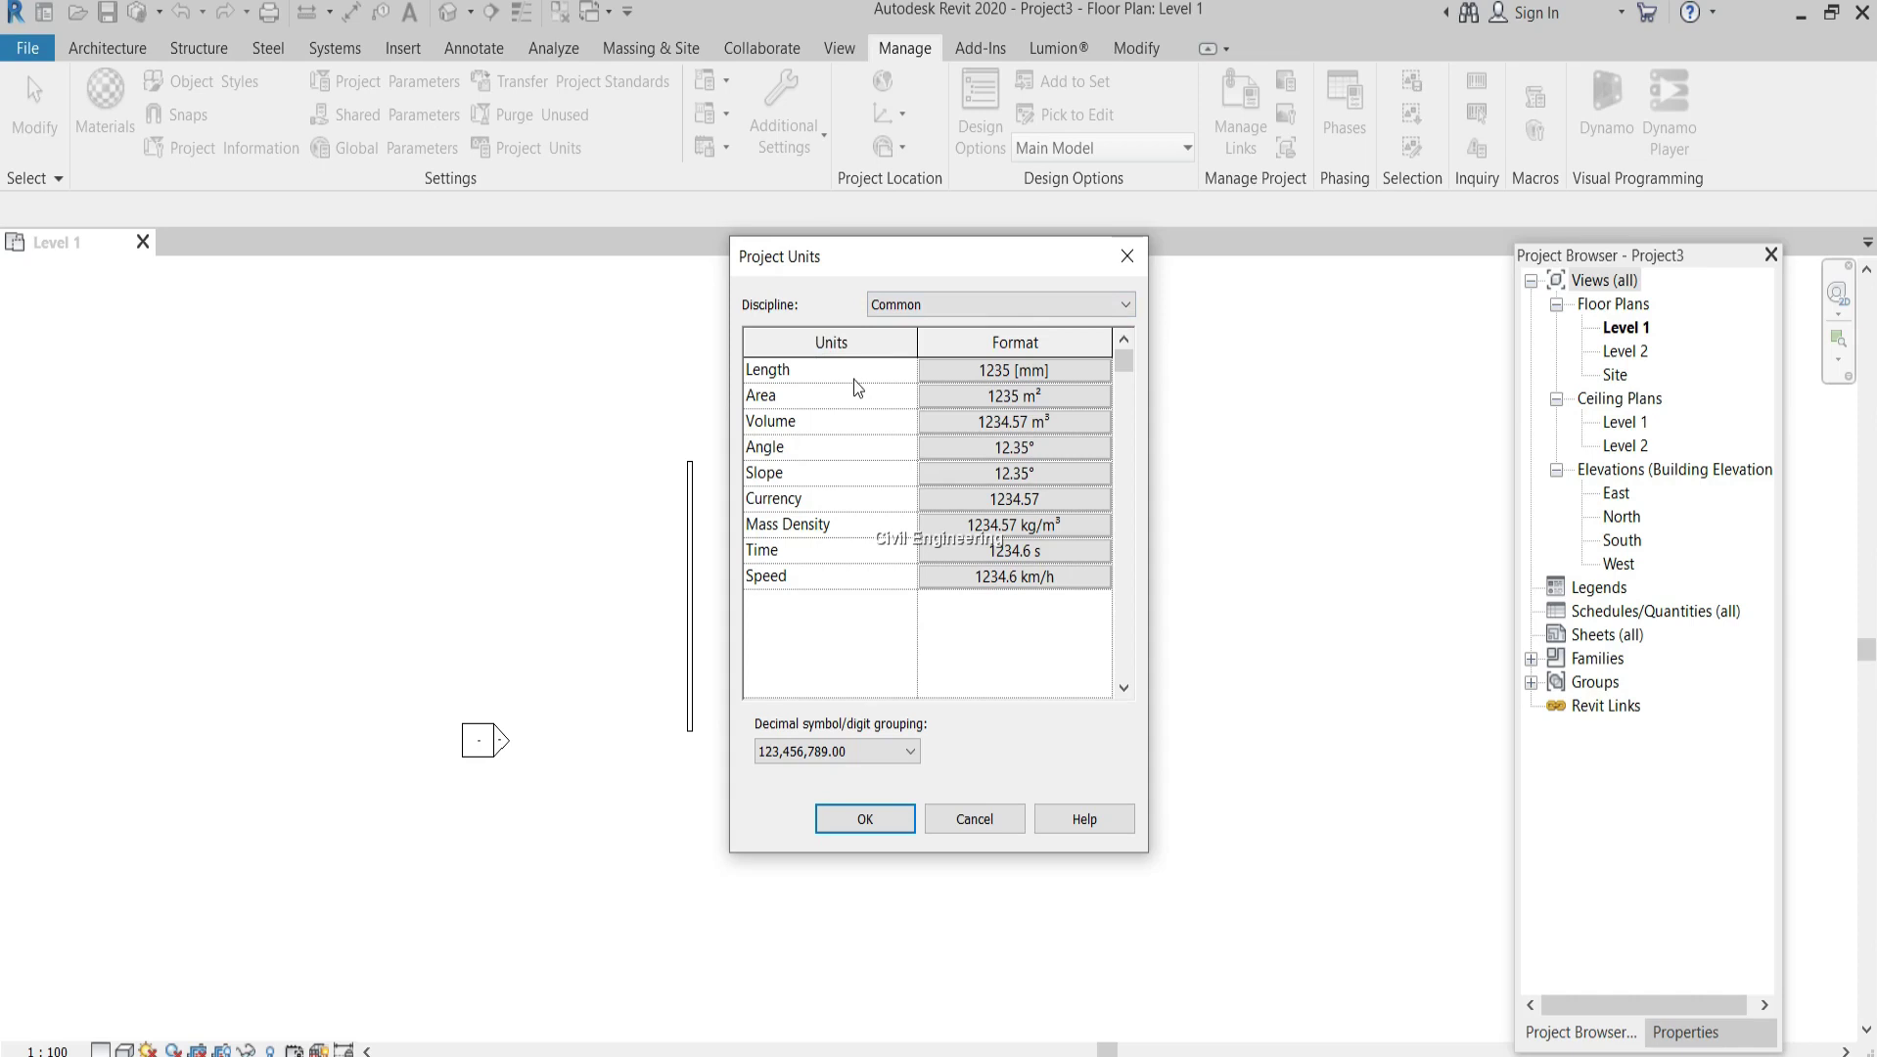
pyautogui.click(1024, 379)
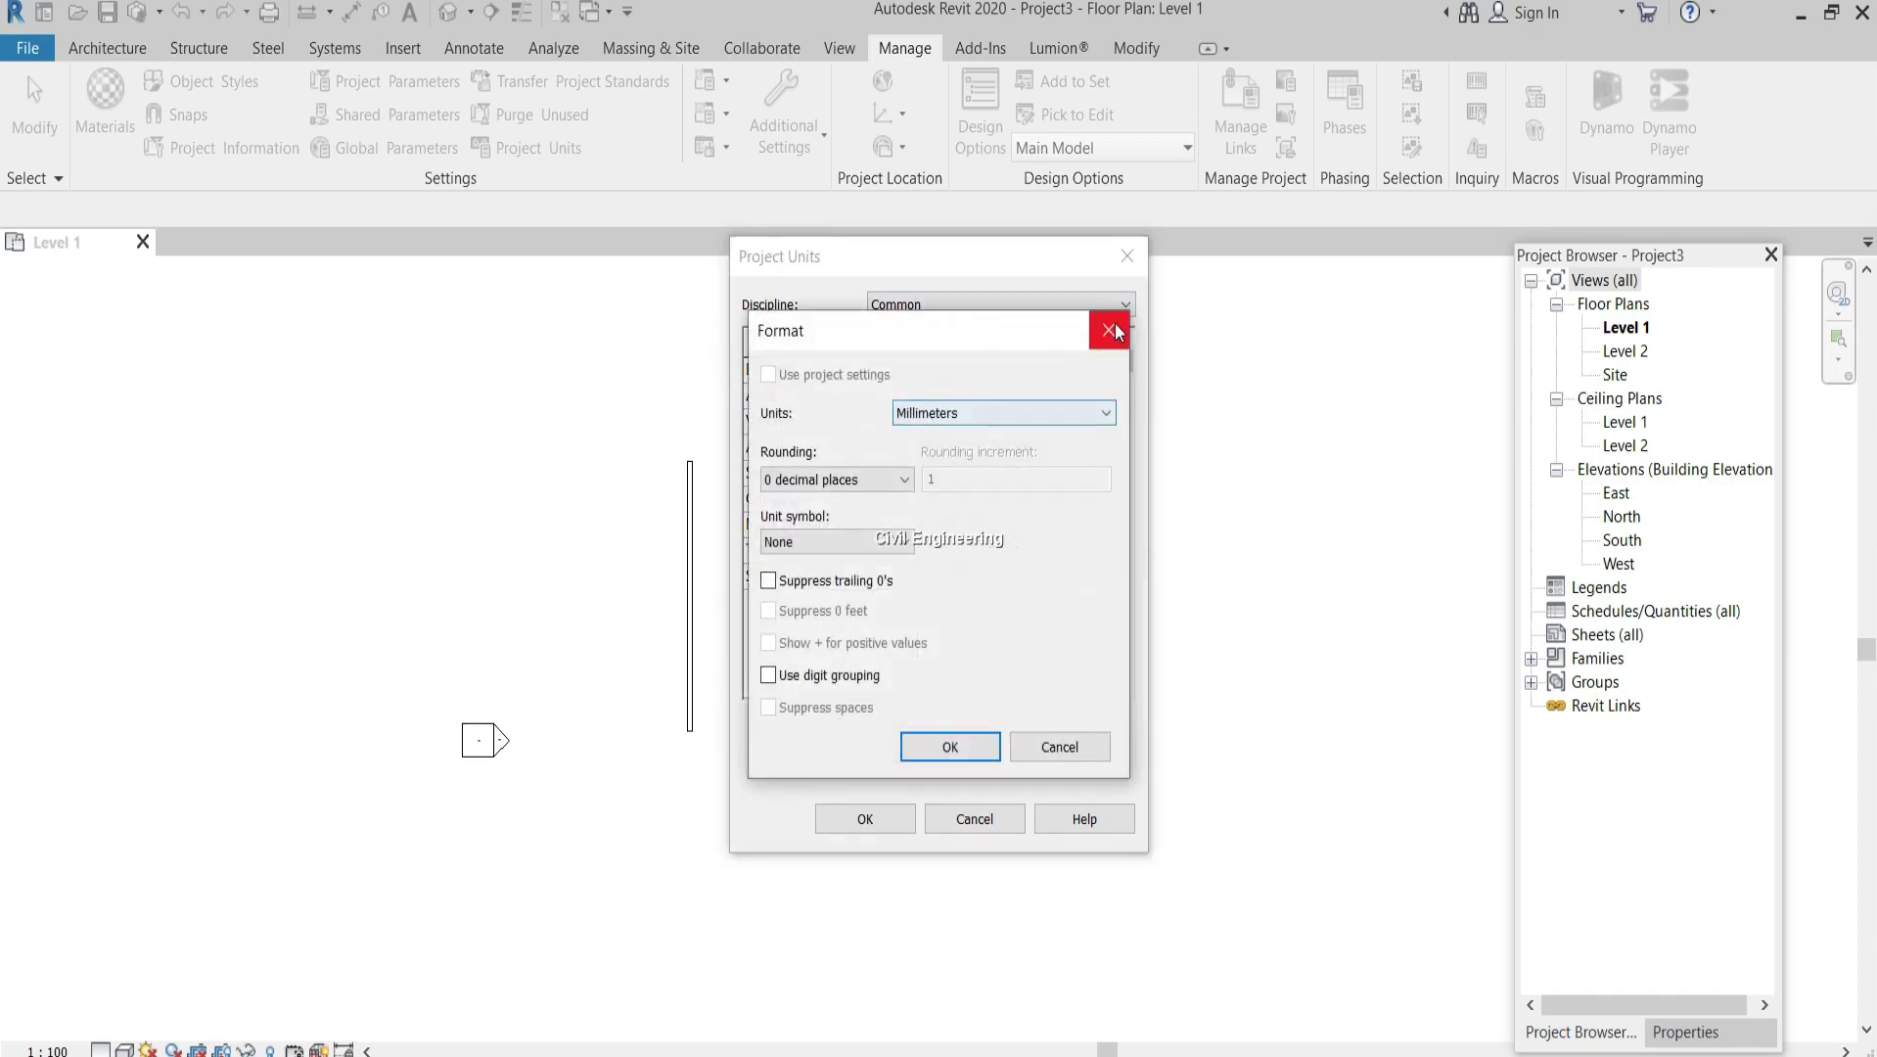
pyautogui.click(1109, 333)
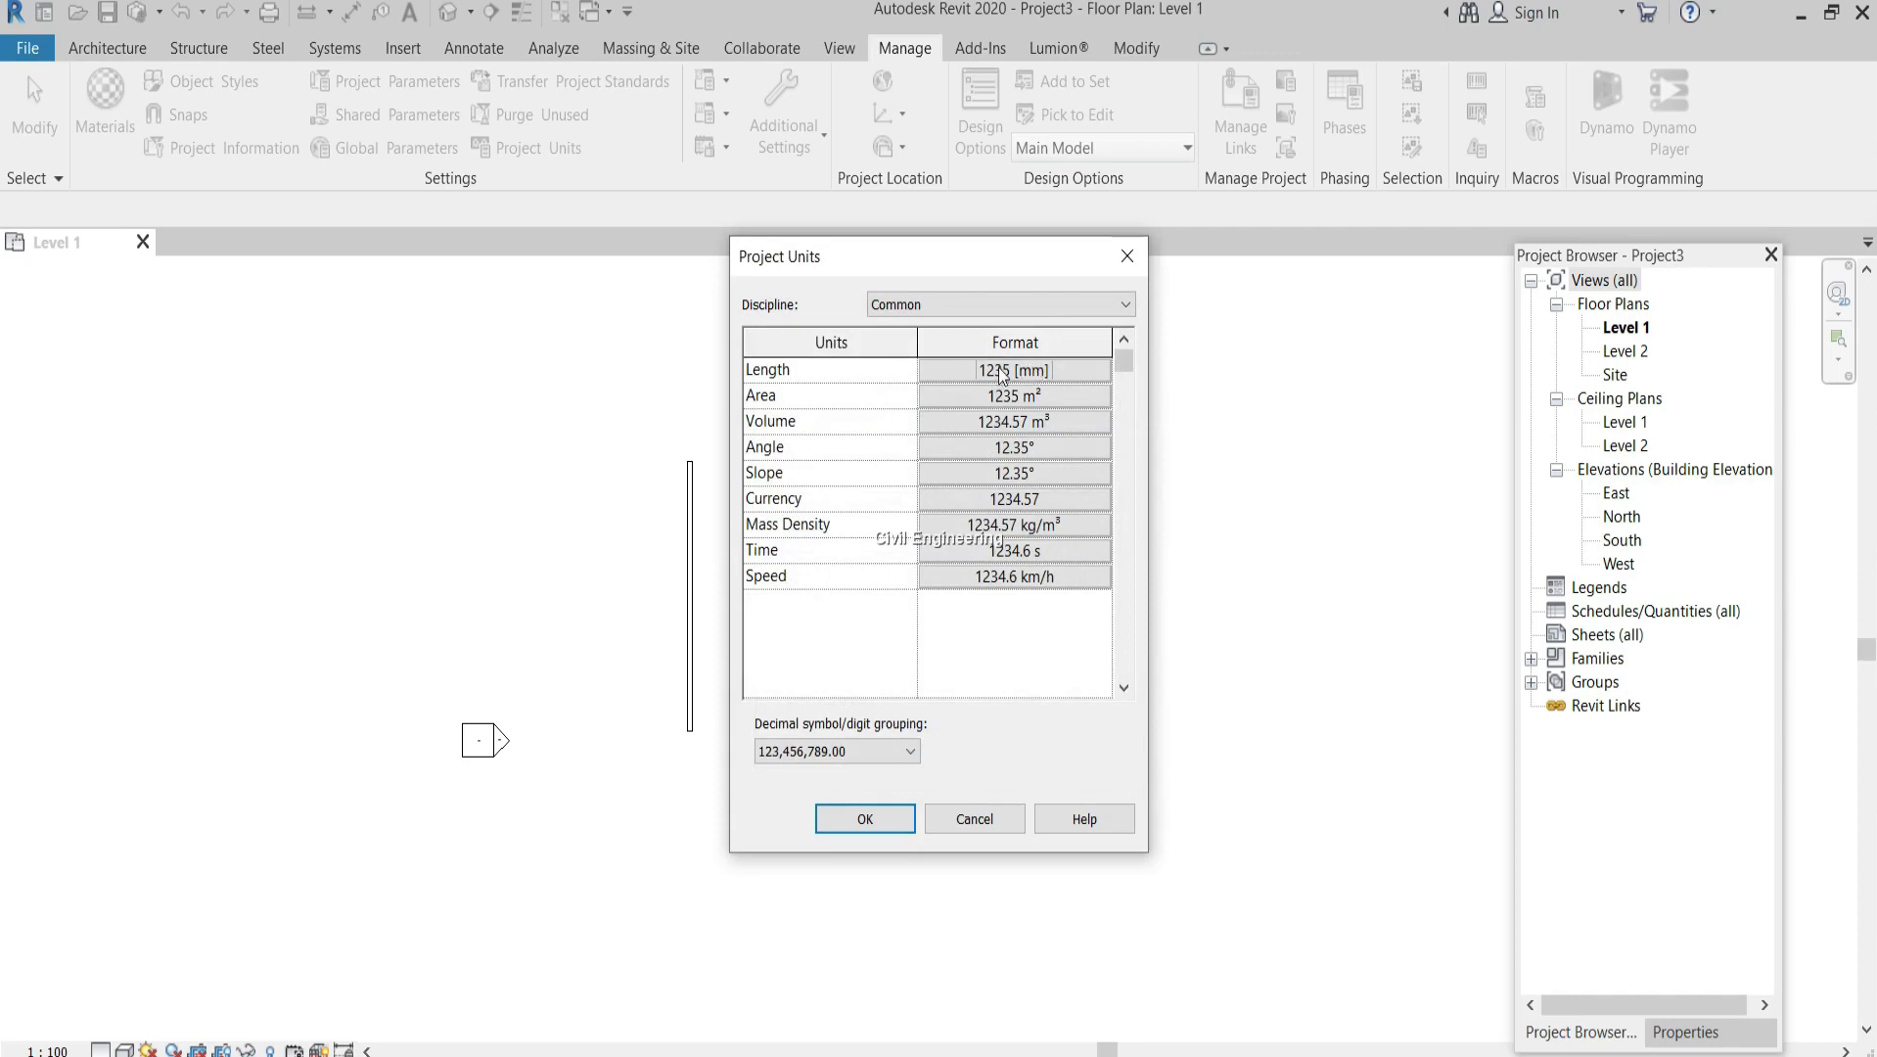
pyautogui.click(922, 372)
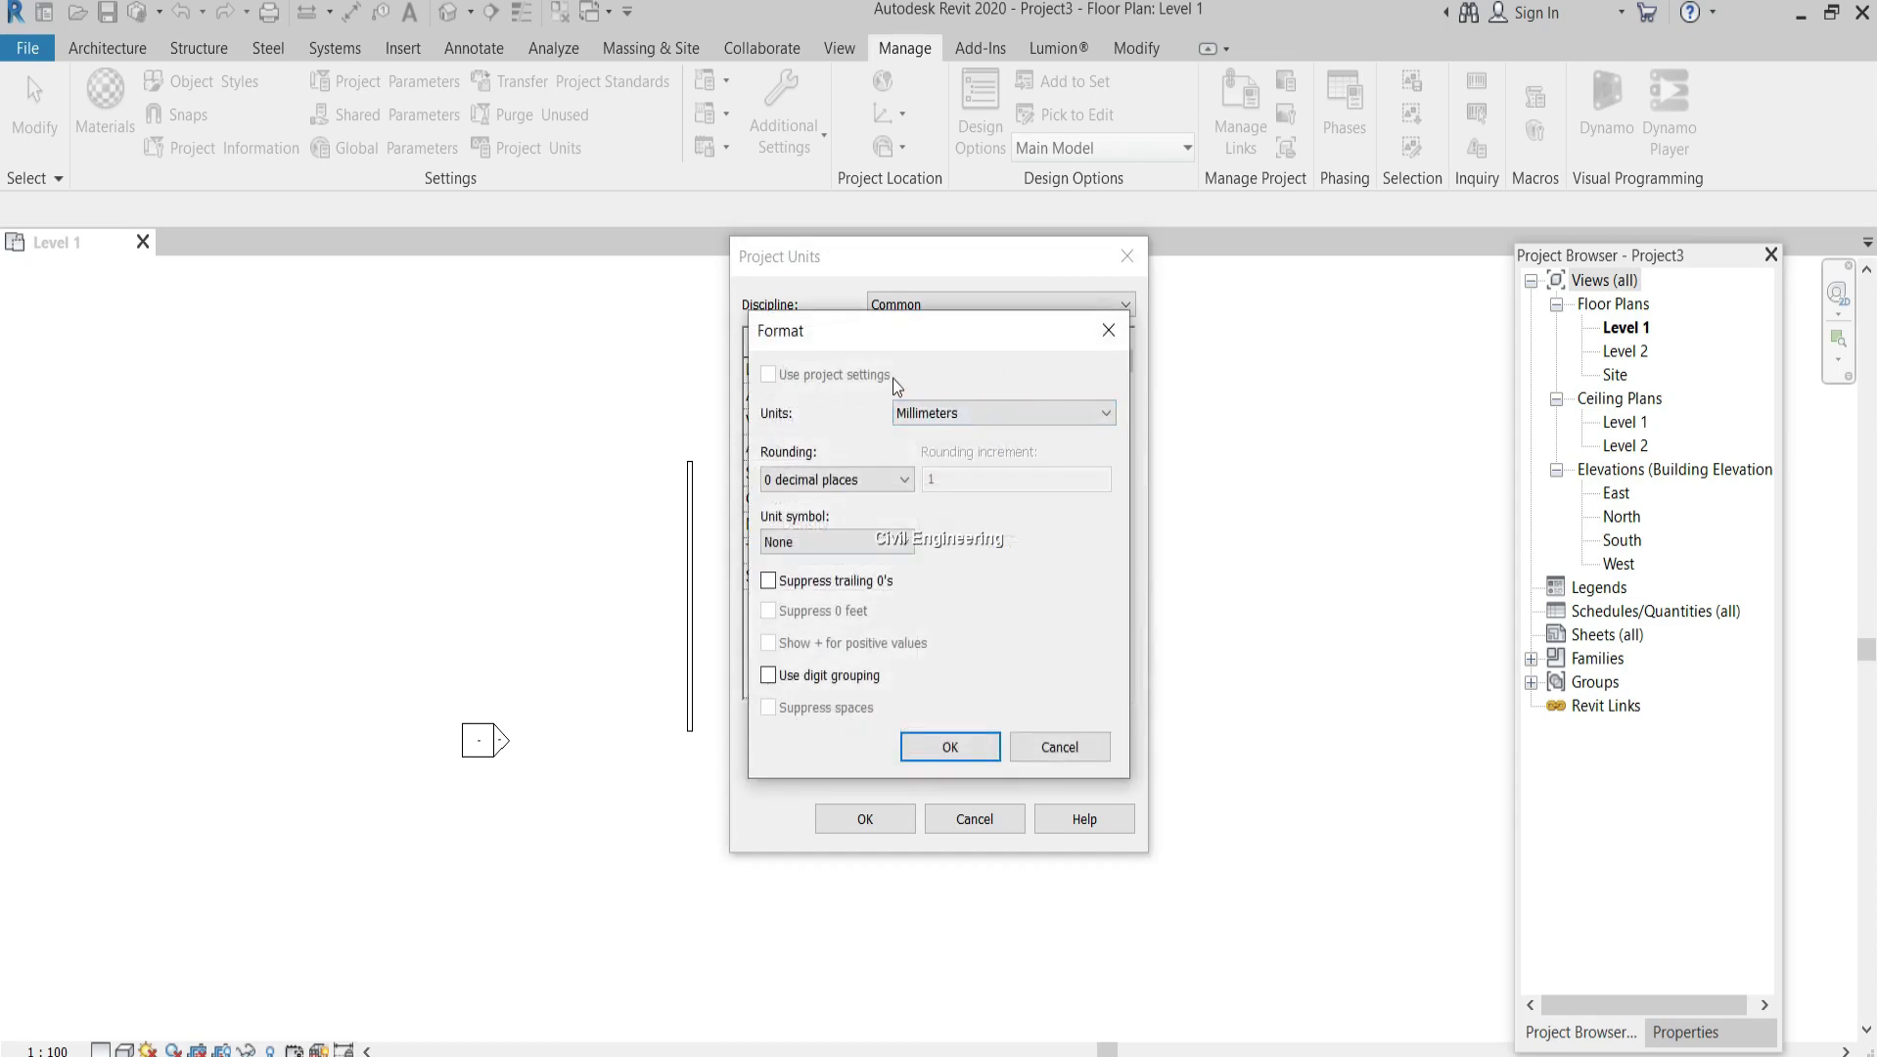
pyautogui.click(960, 415)
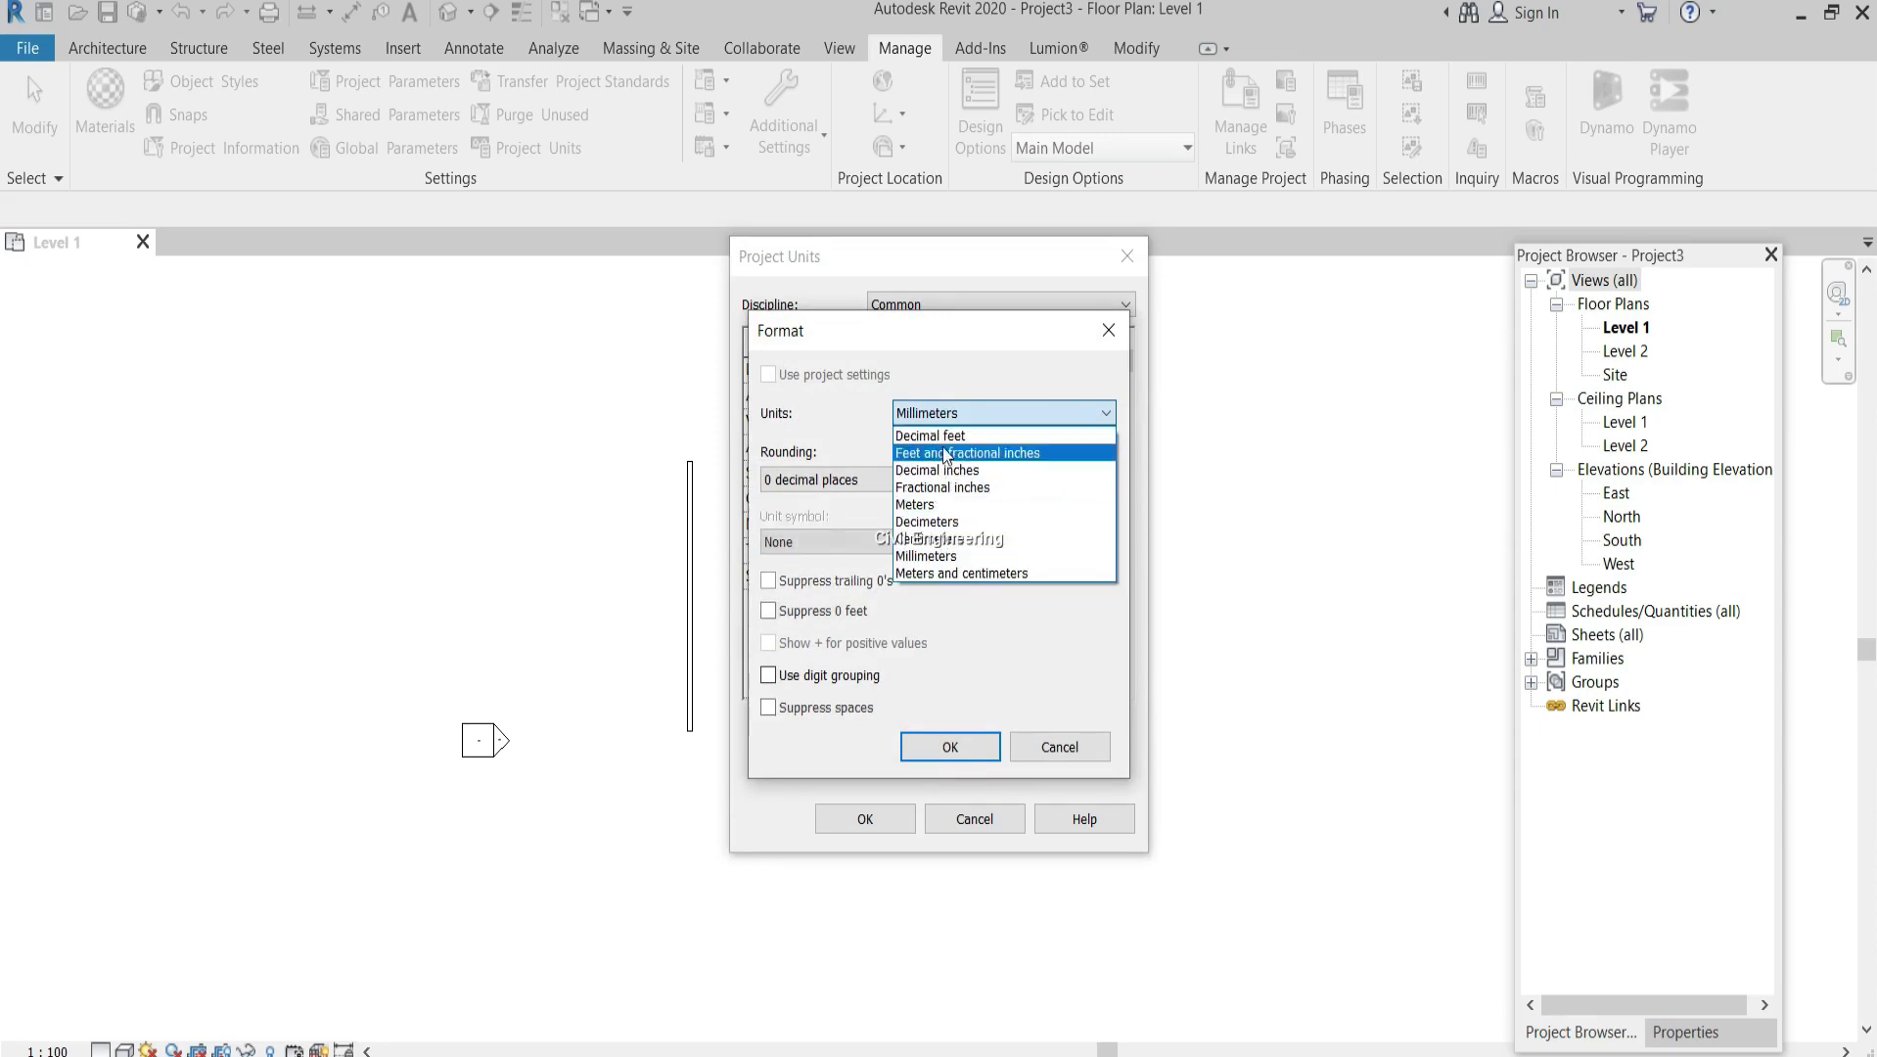
pyautogui.click(956, 413)
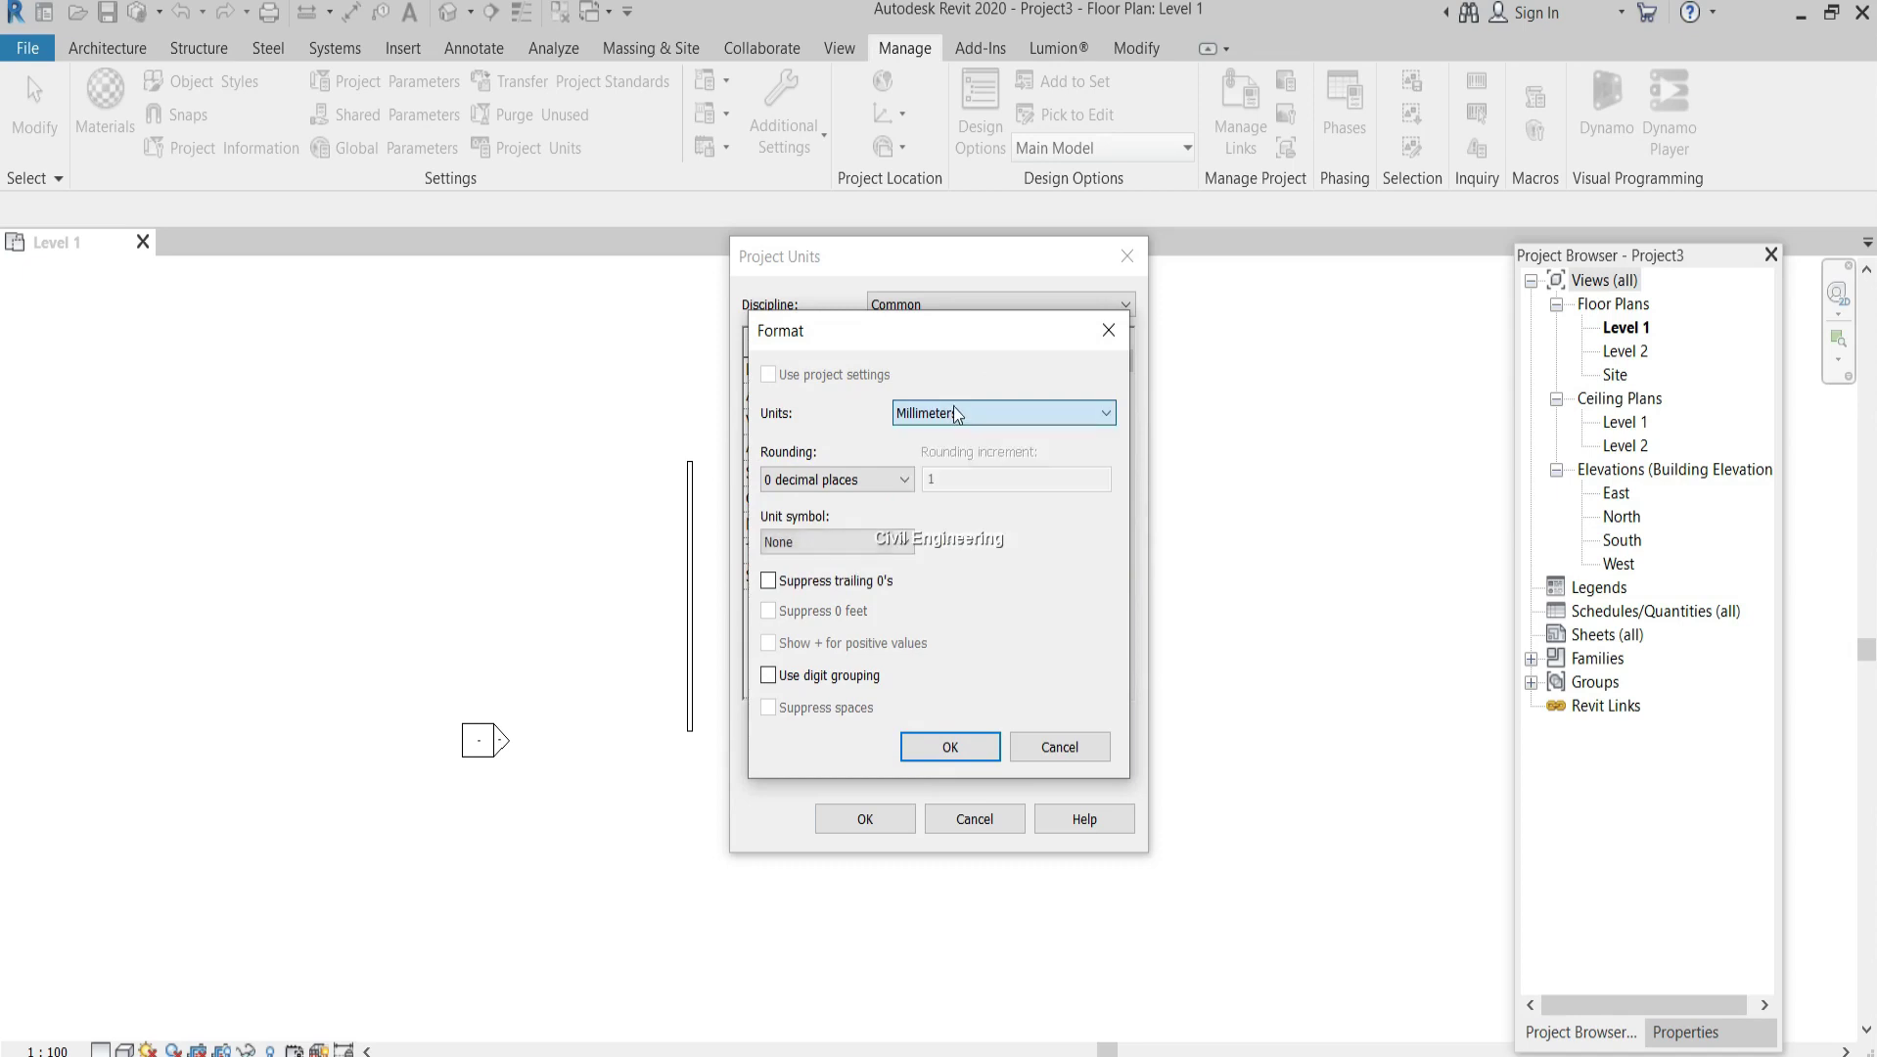
# Review the rounding and unit symbol options of the length format, keeping the unit symbol at None
pyautogui.click(800, 480)
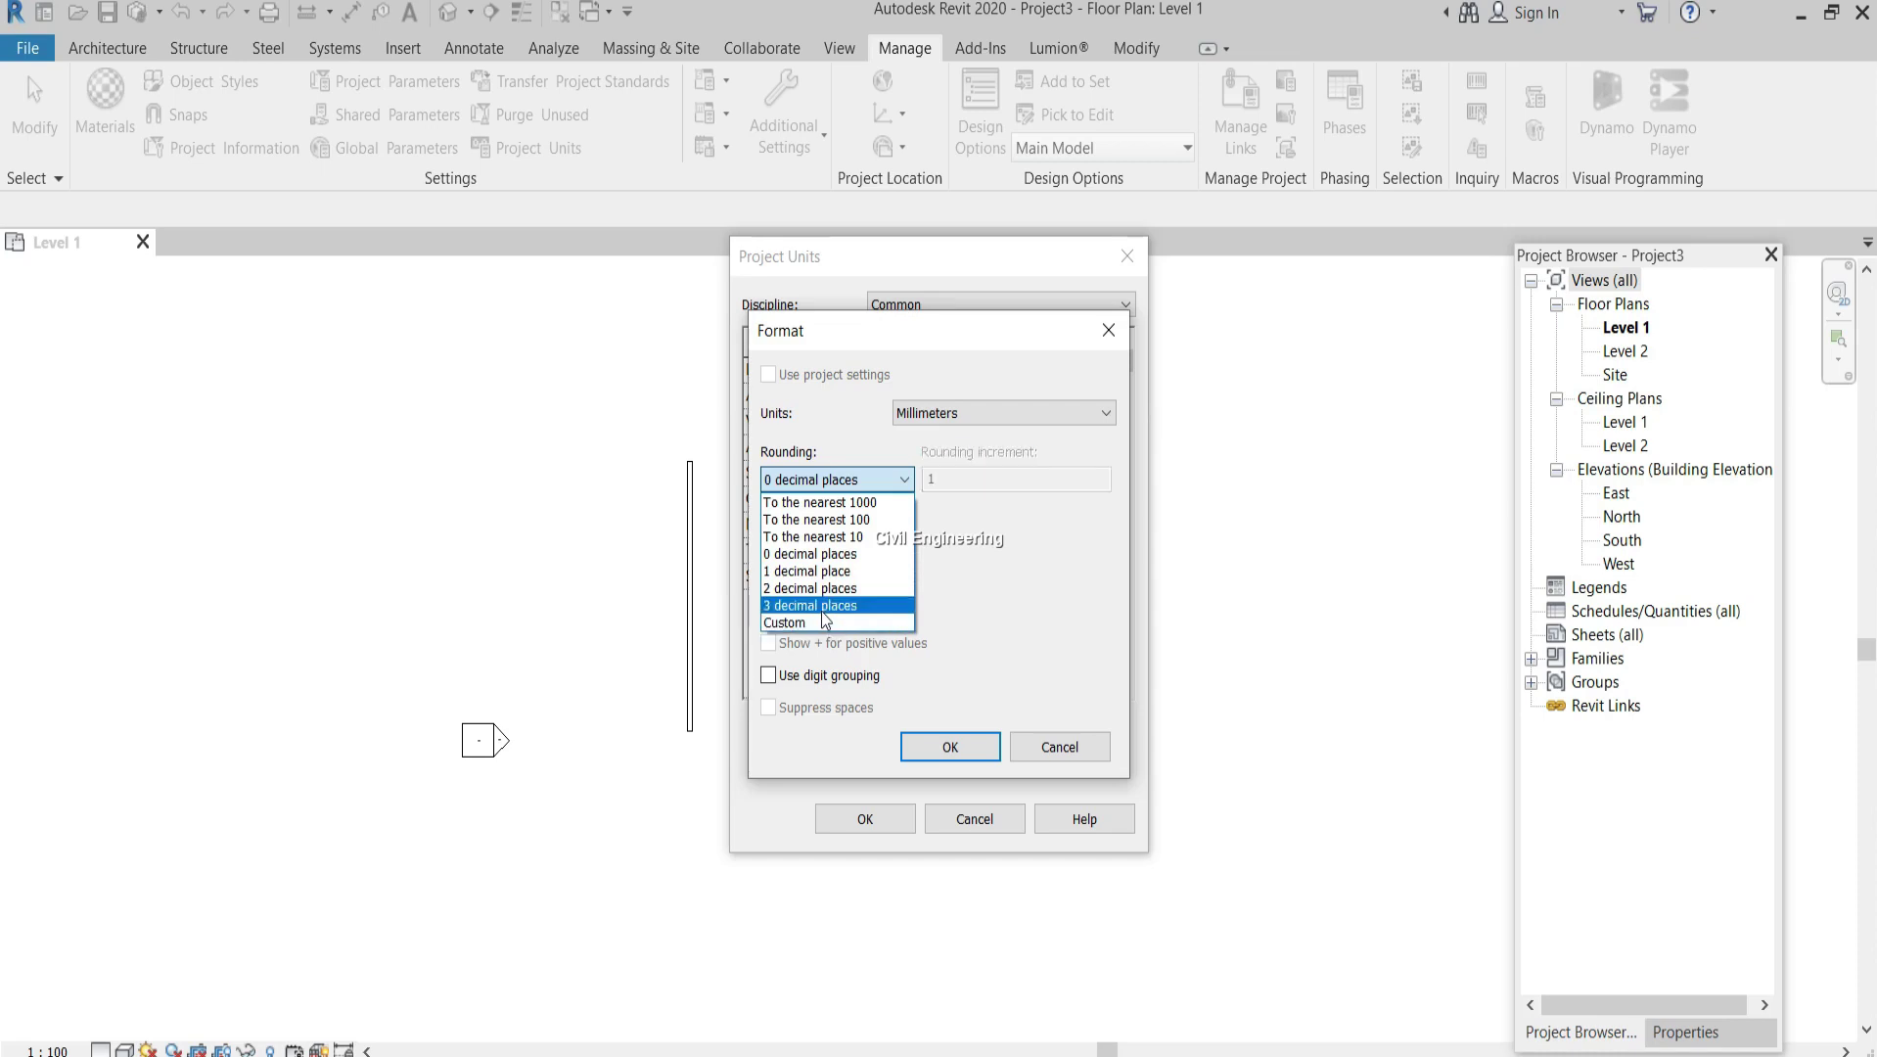
pyautogui.click(945, 575)
pyautogui.click(851, 543)
pyautogui.click(855, 539)
pyautogui.click(848, 543)
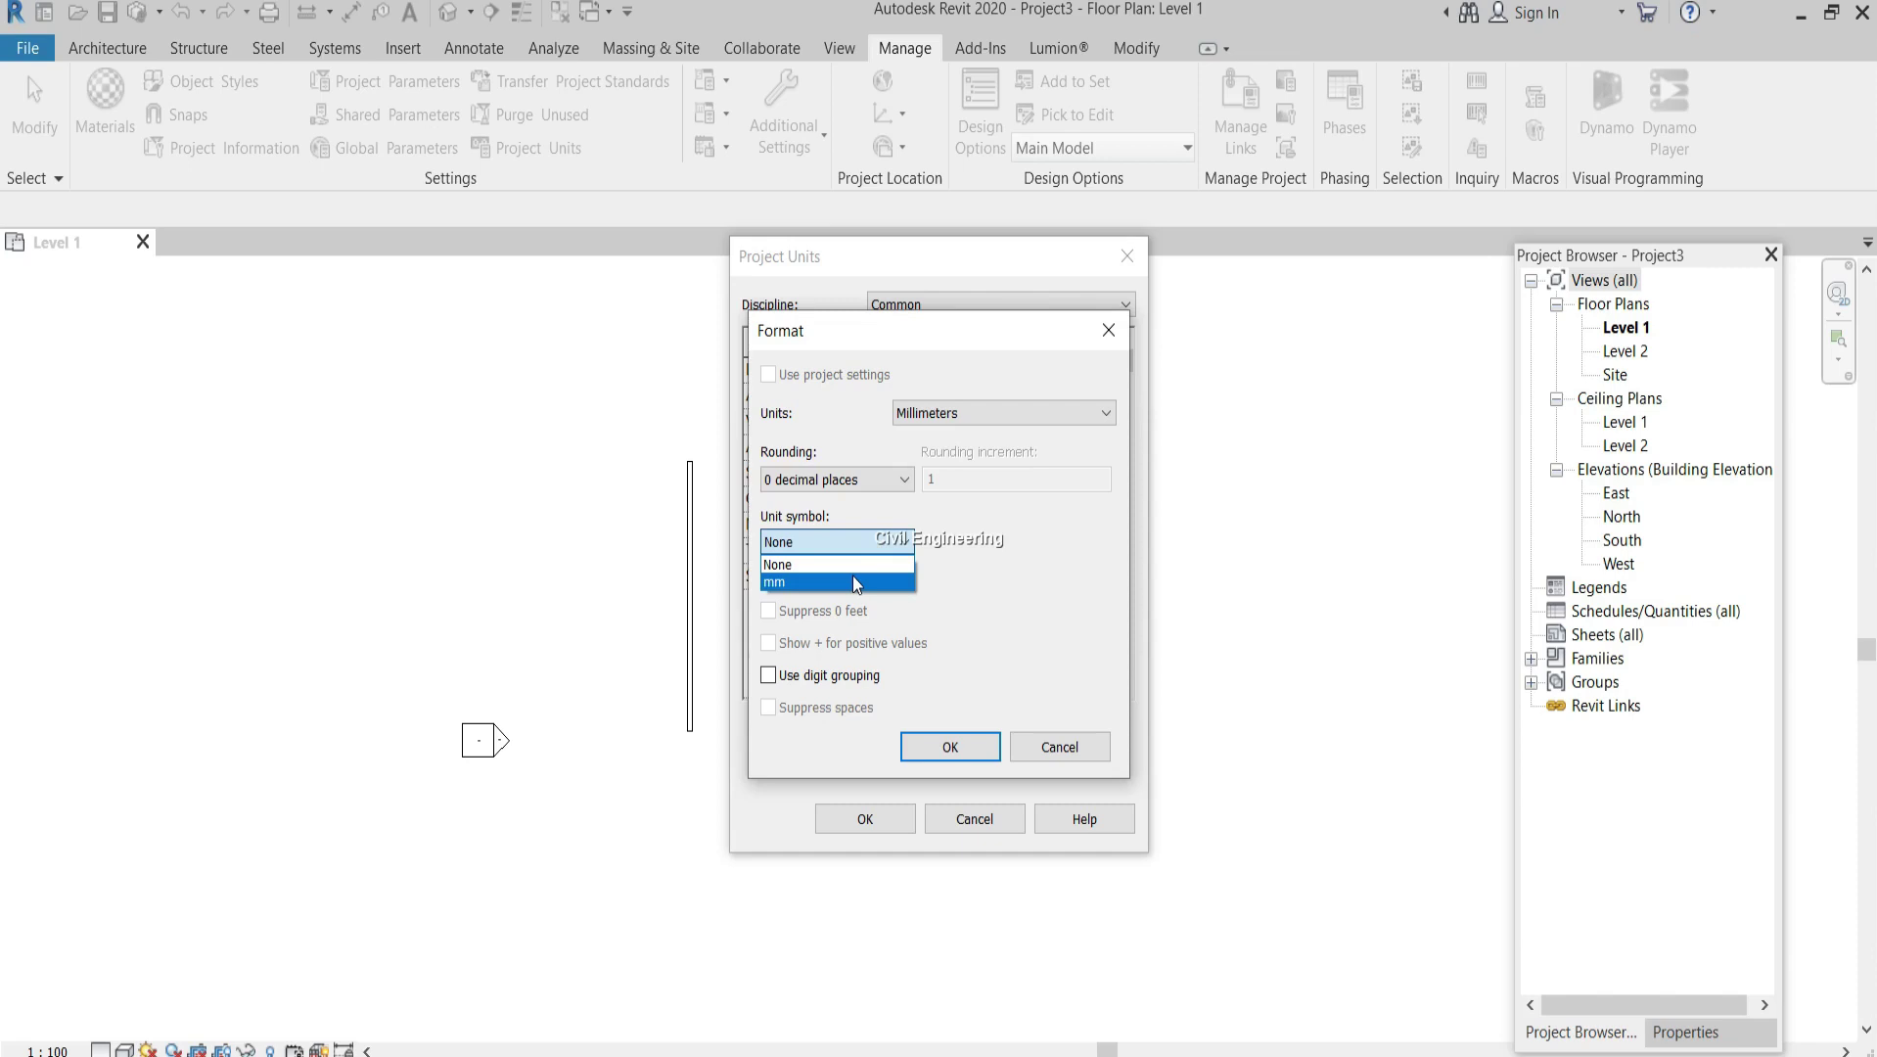
pyautogui.click(854, 565)
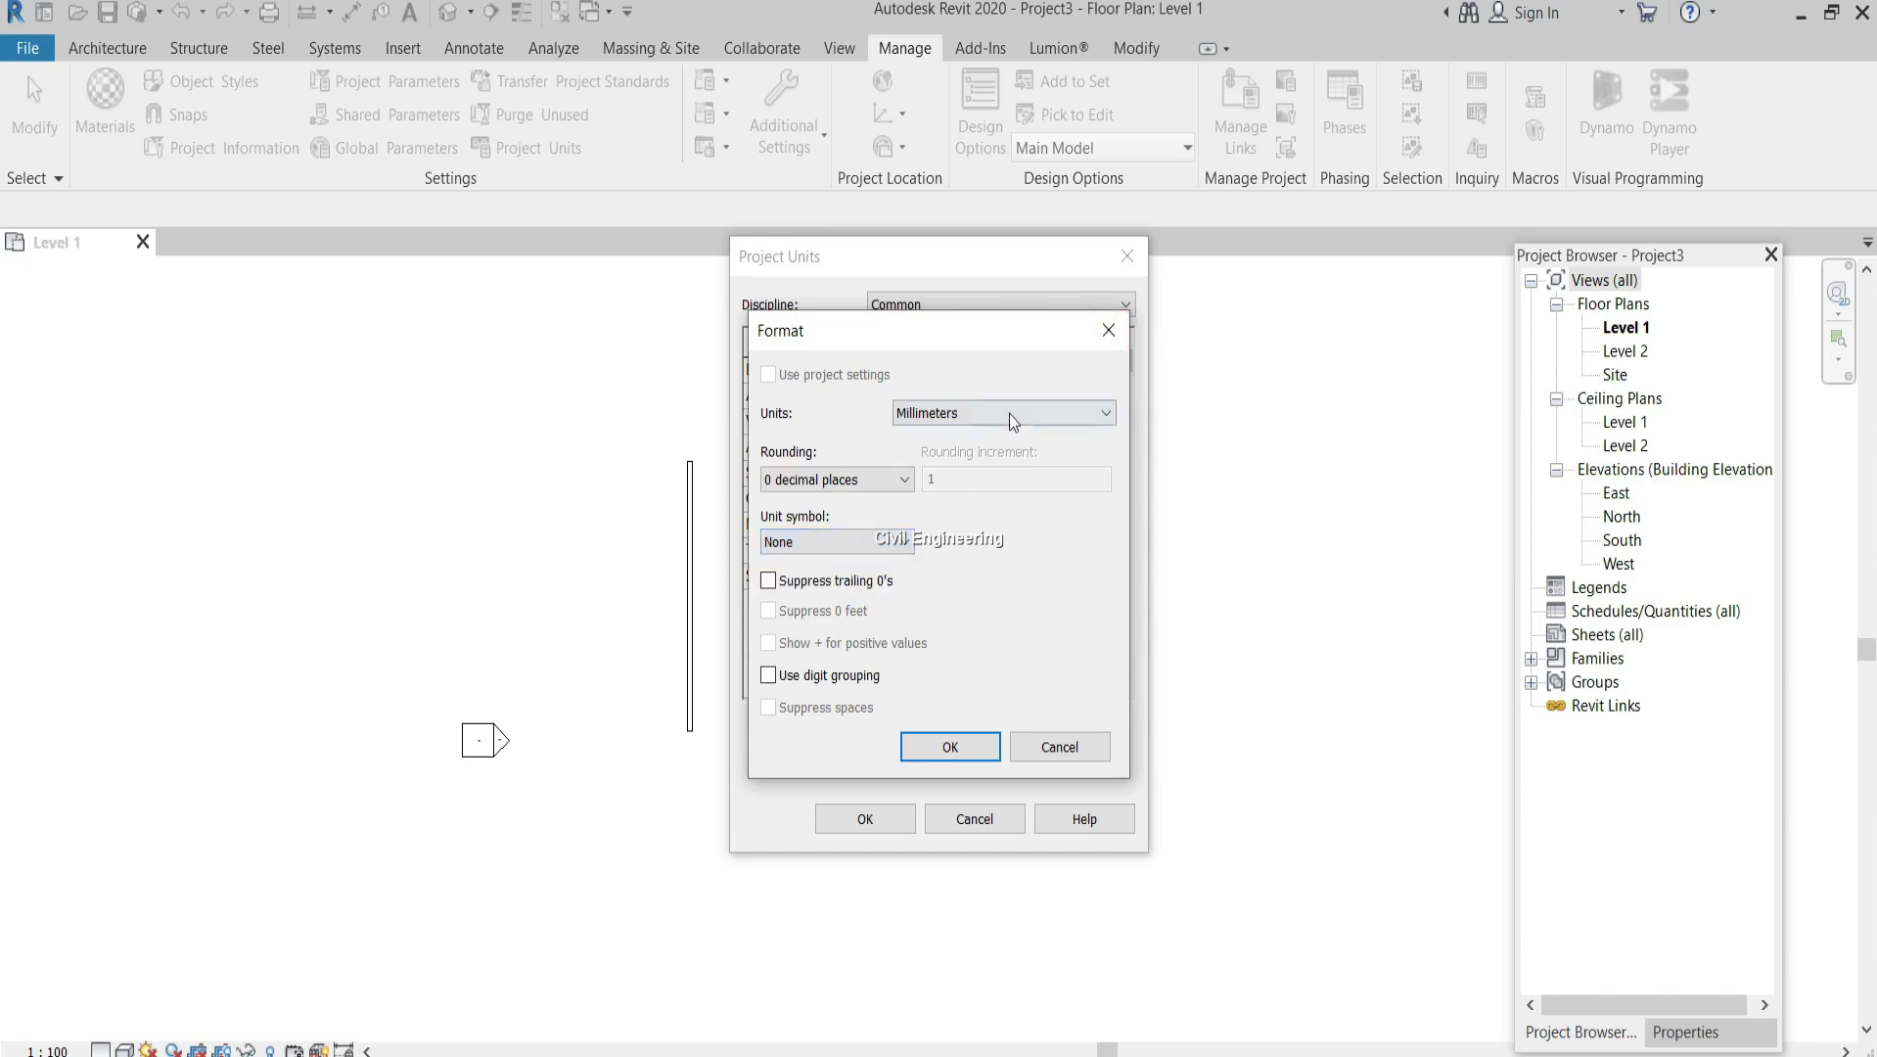
# Set the project's length units to feet and fractional inches and apply the Project Units settings
pyautogui.click(949, 414)
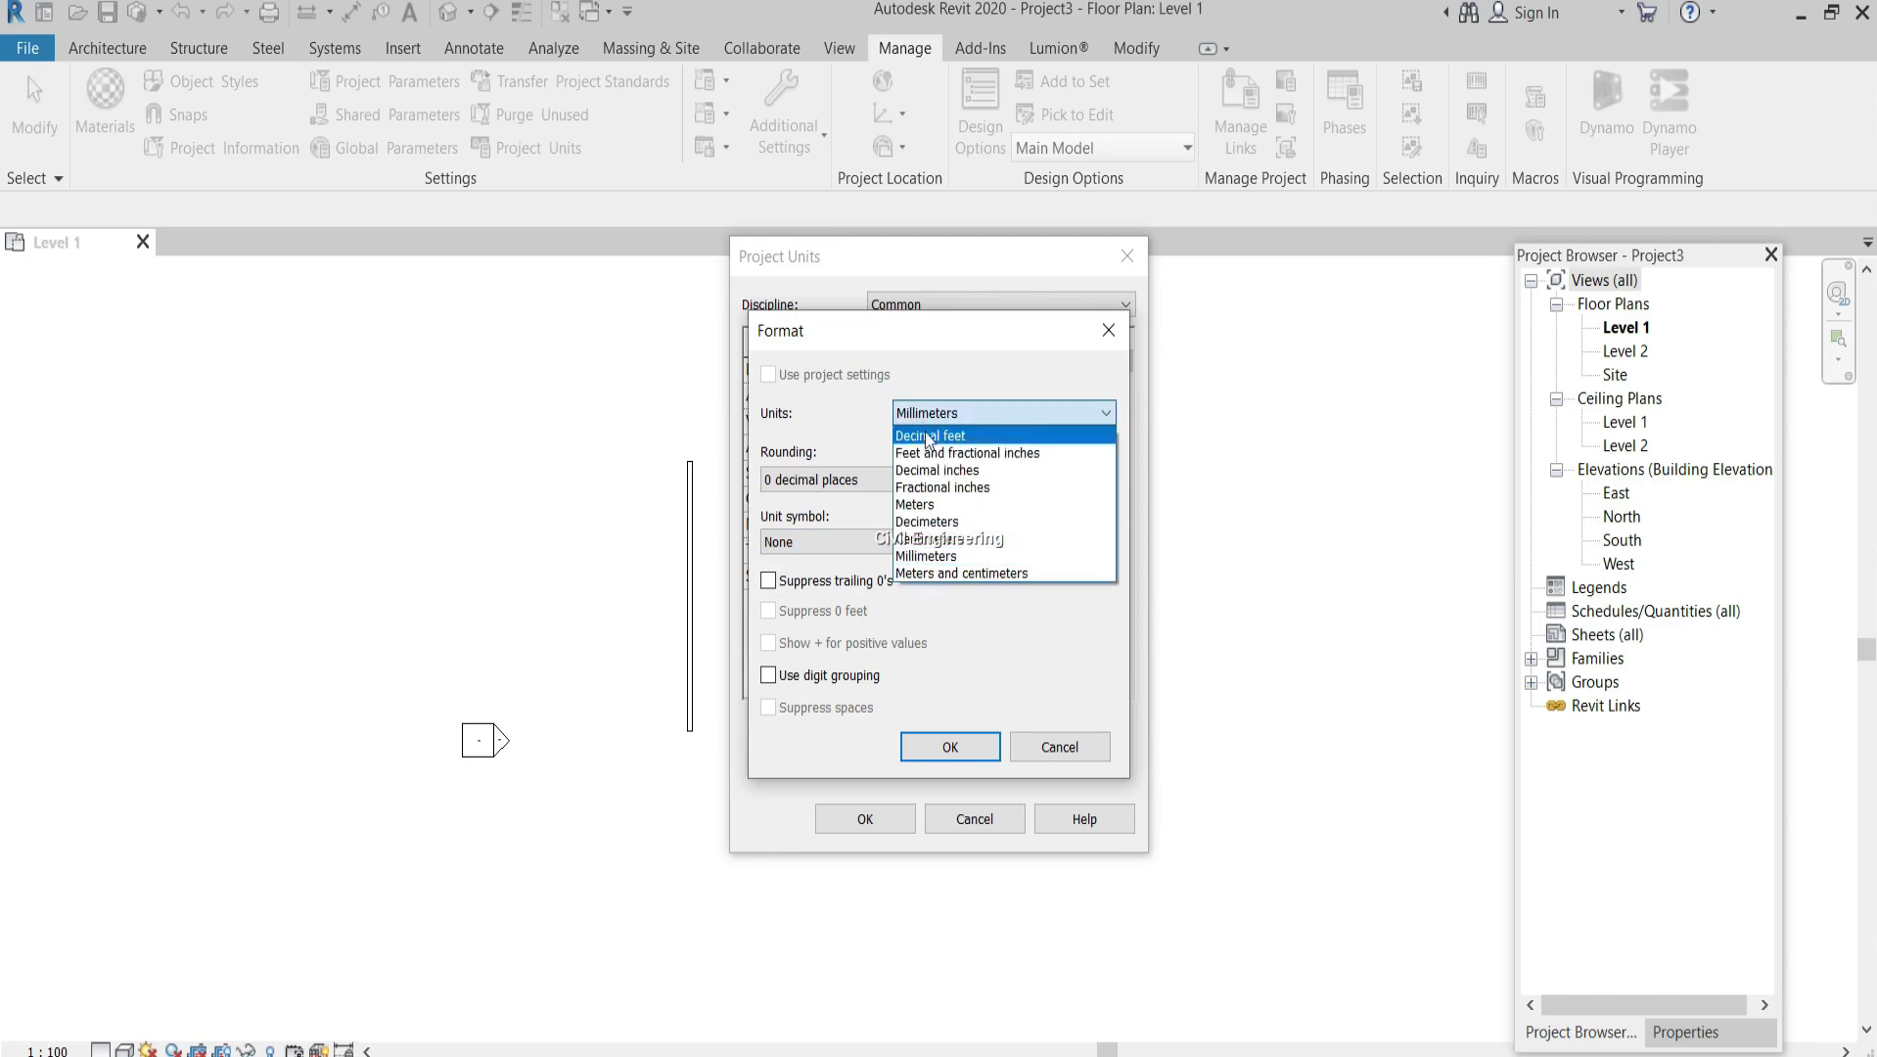
pyautogui.click(937, 449)
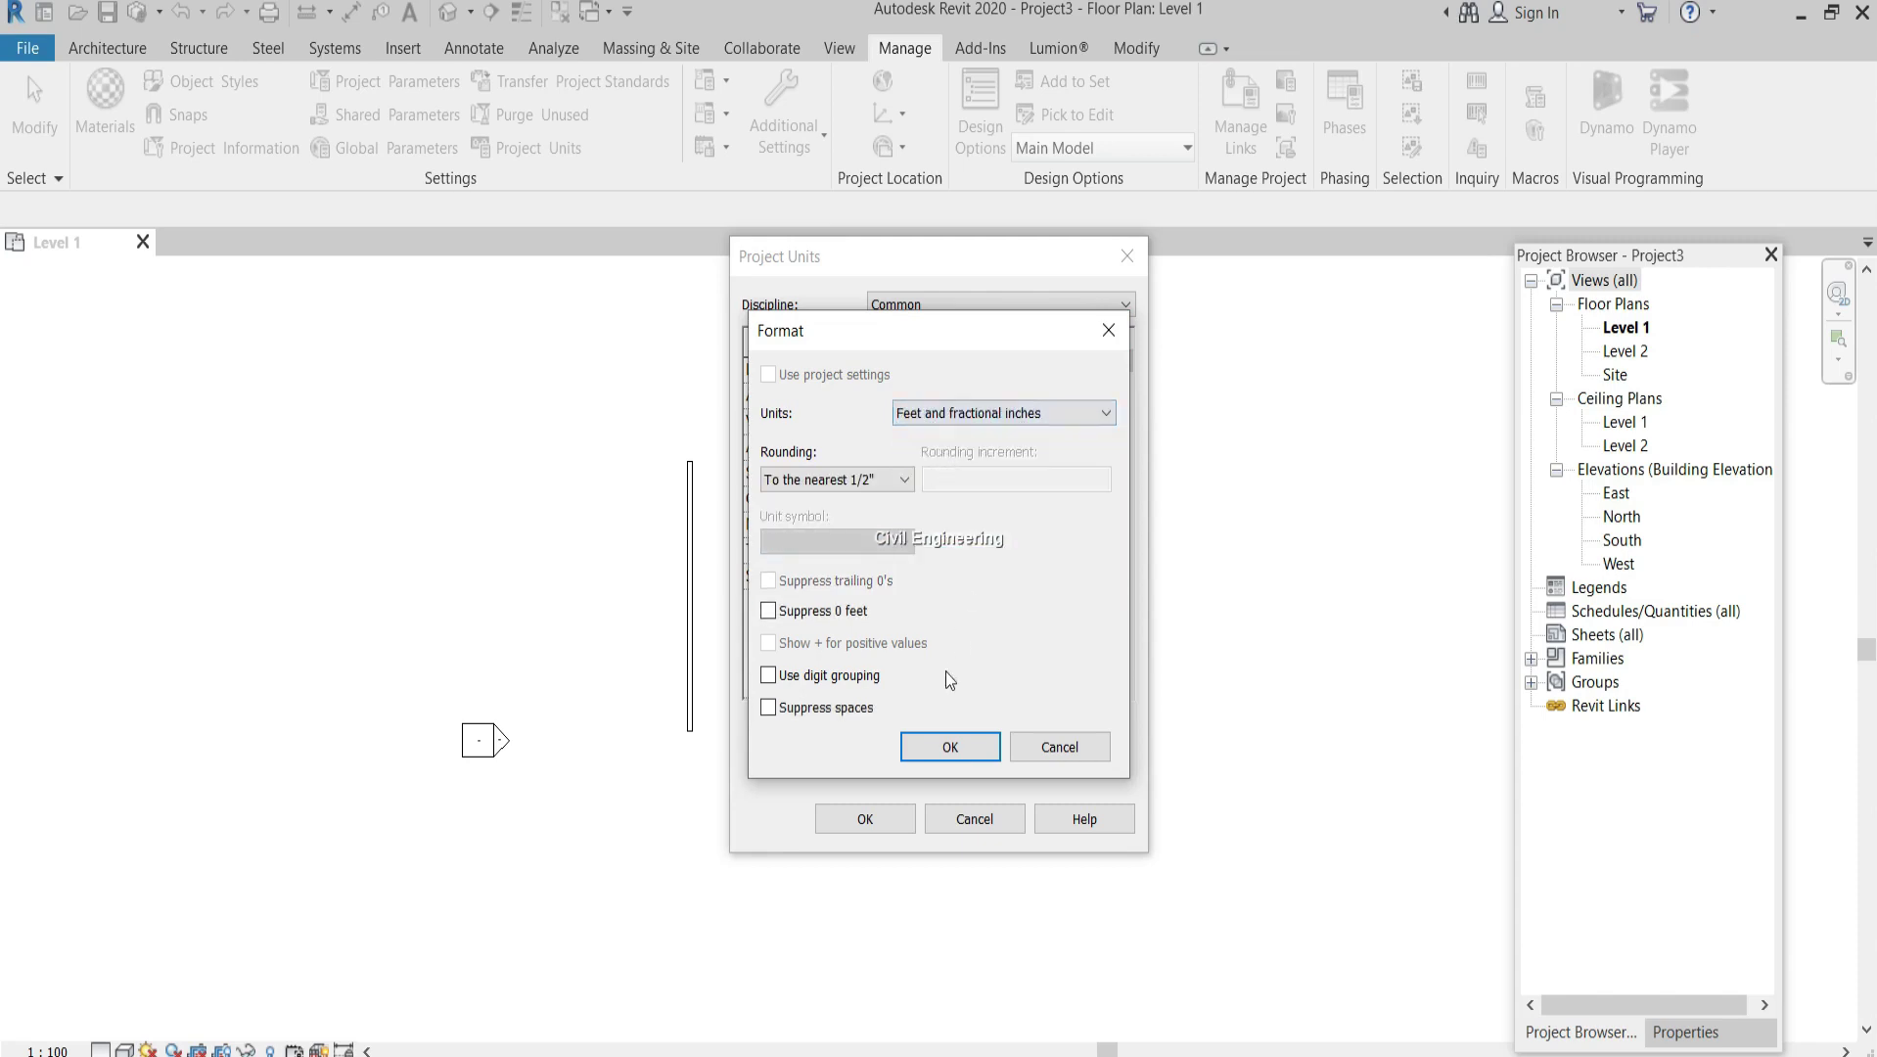
pyautogui.click(947, 745)
pyautogui.click(865, 818)
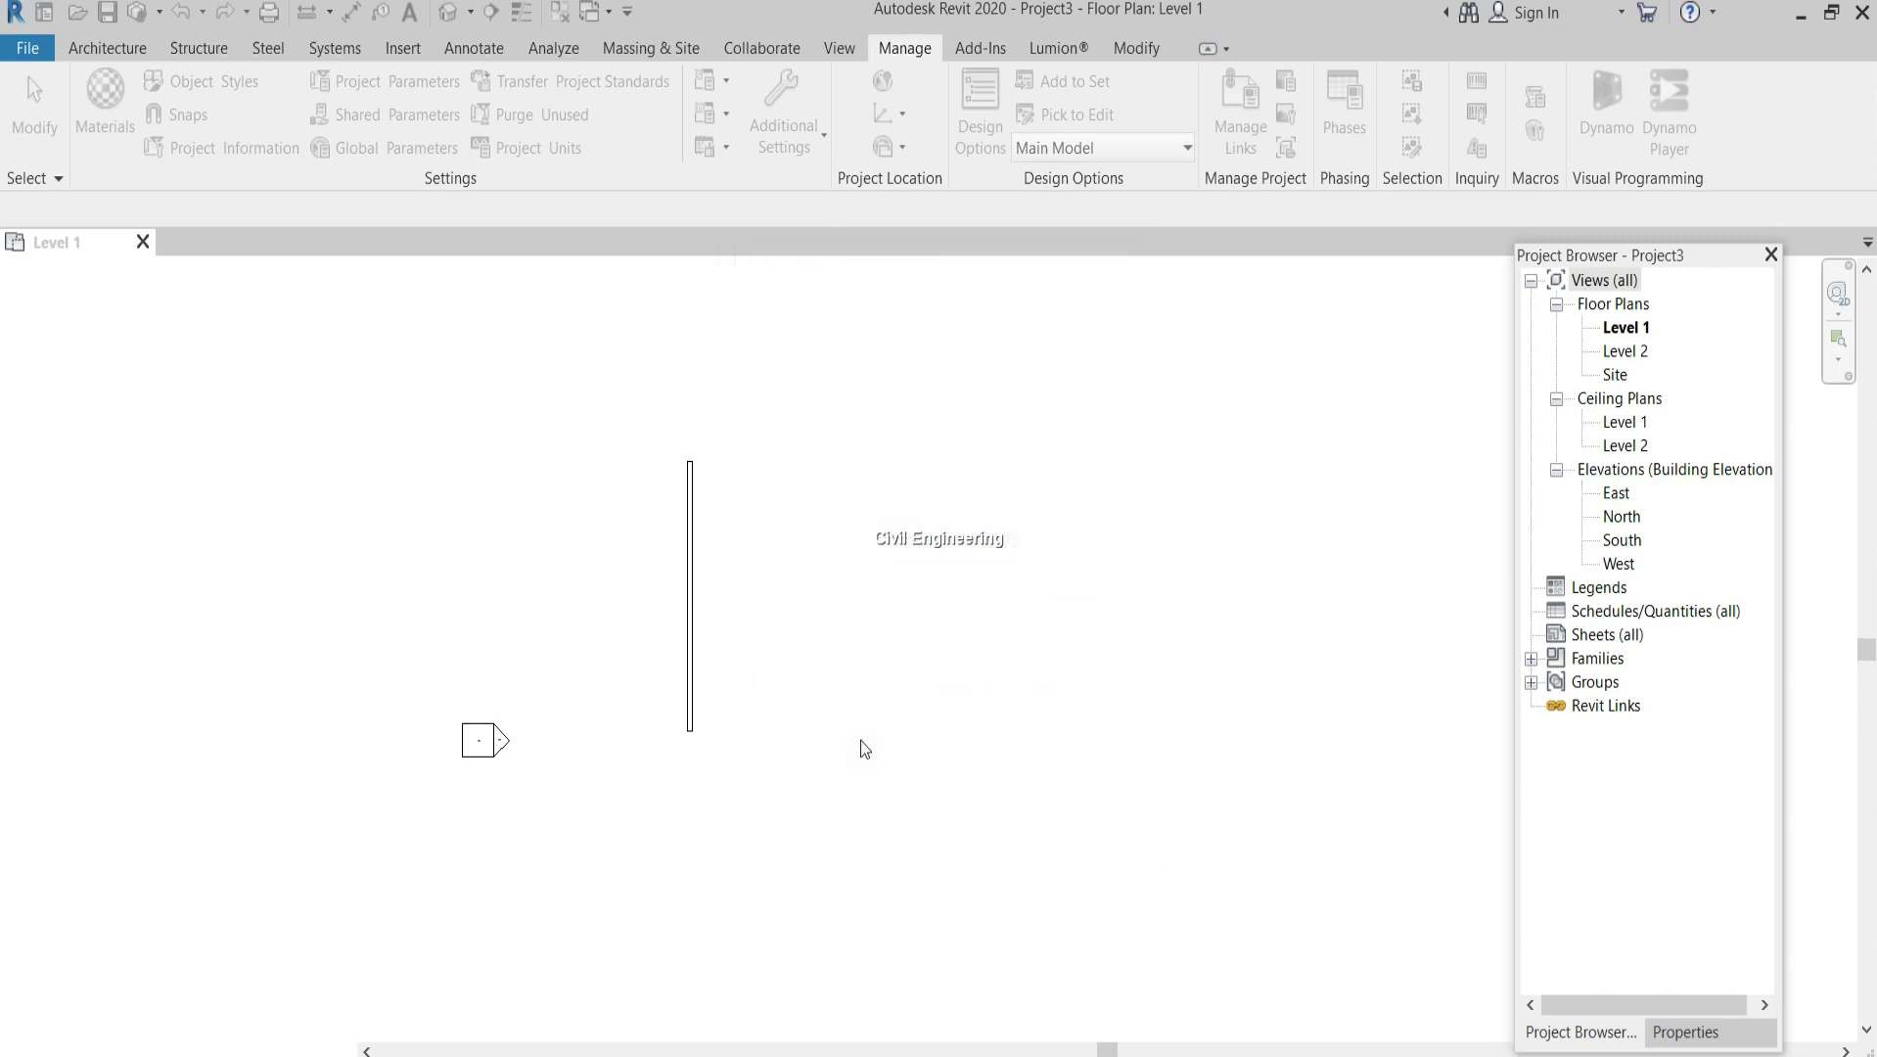
# Select the vertical wall and examine how its length dimension is displayed in feet and inches
pyautogui.click(690, 539)
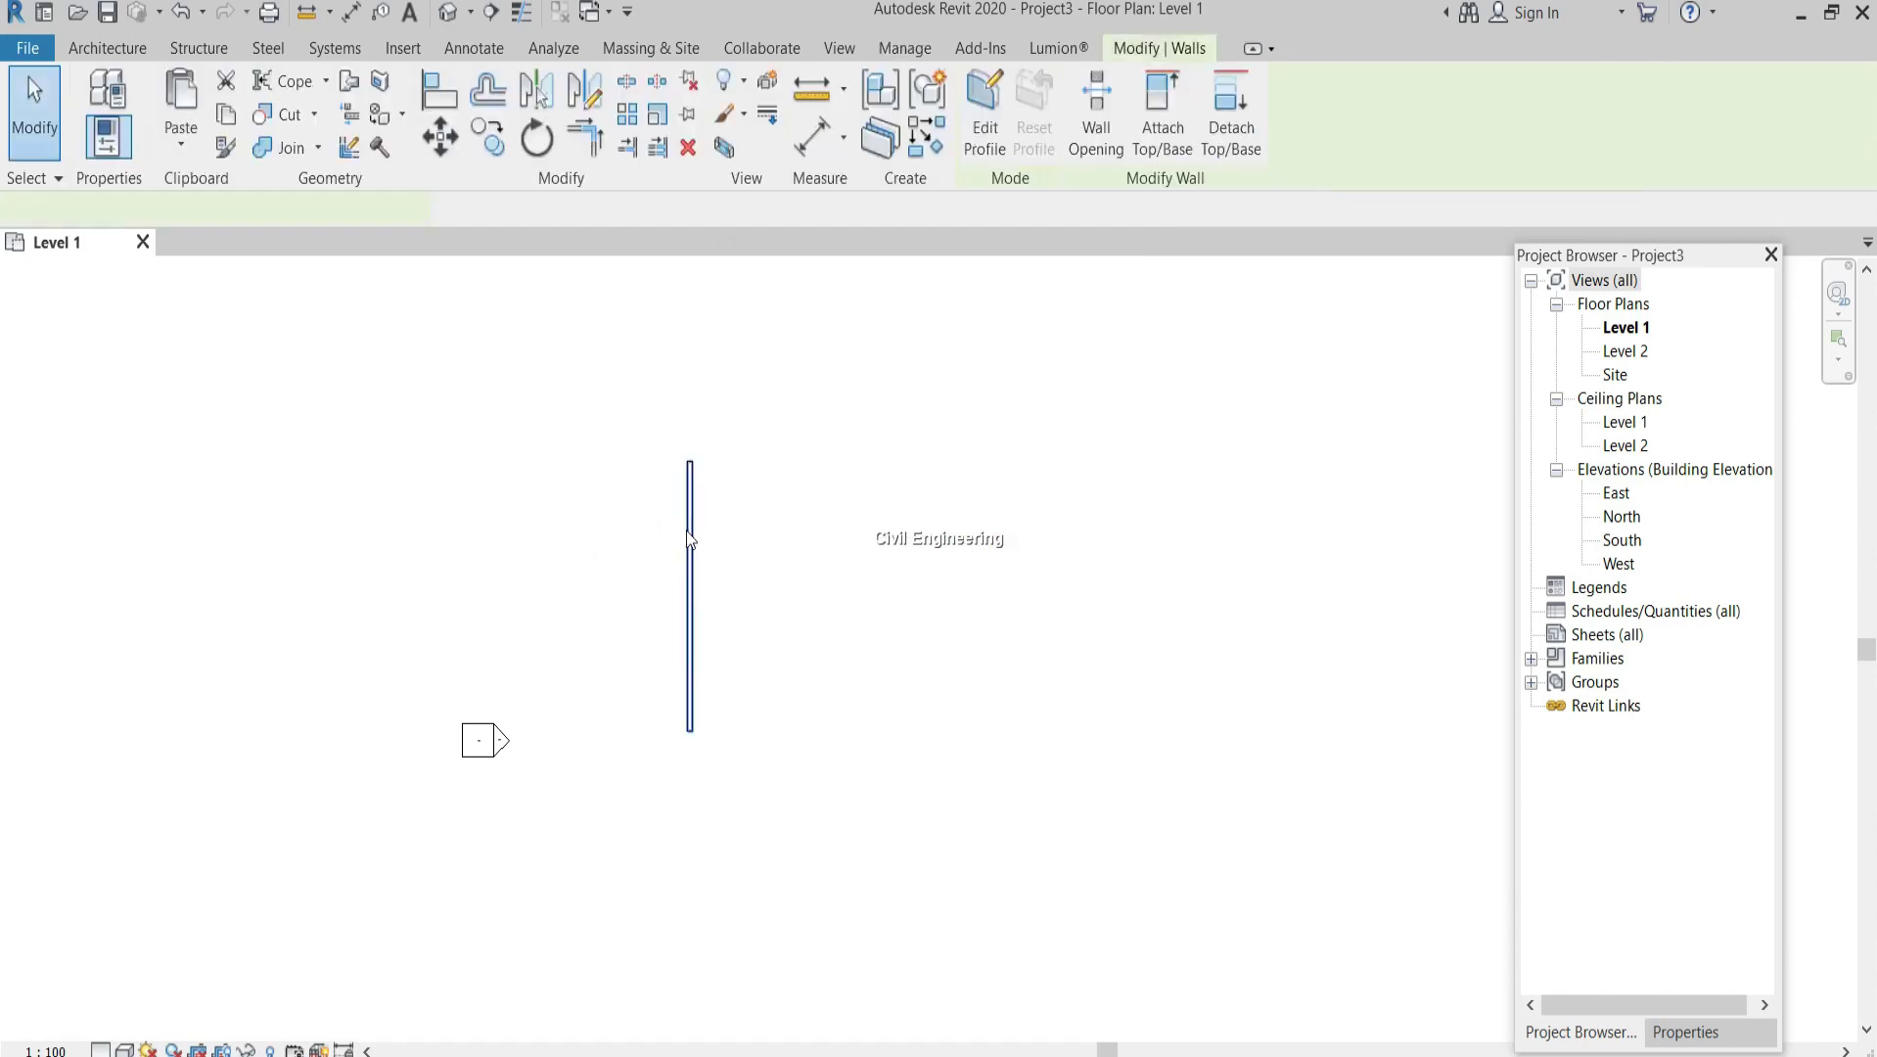
pyautogui.scroll(2, 756, 618)
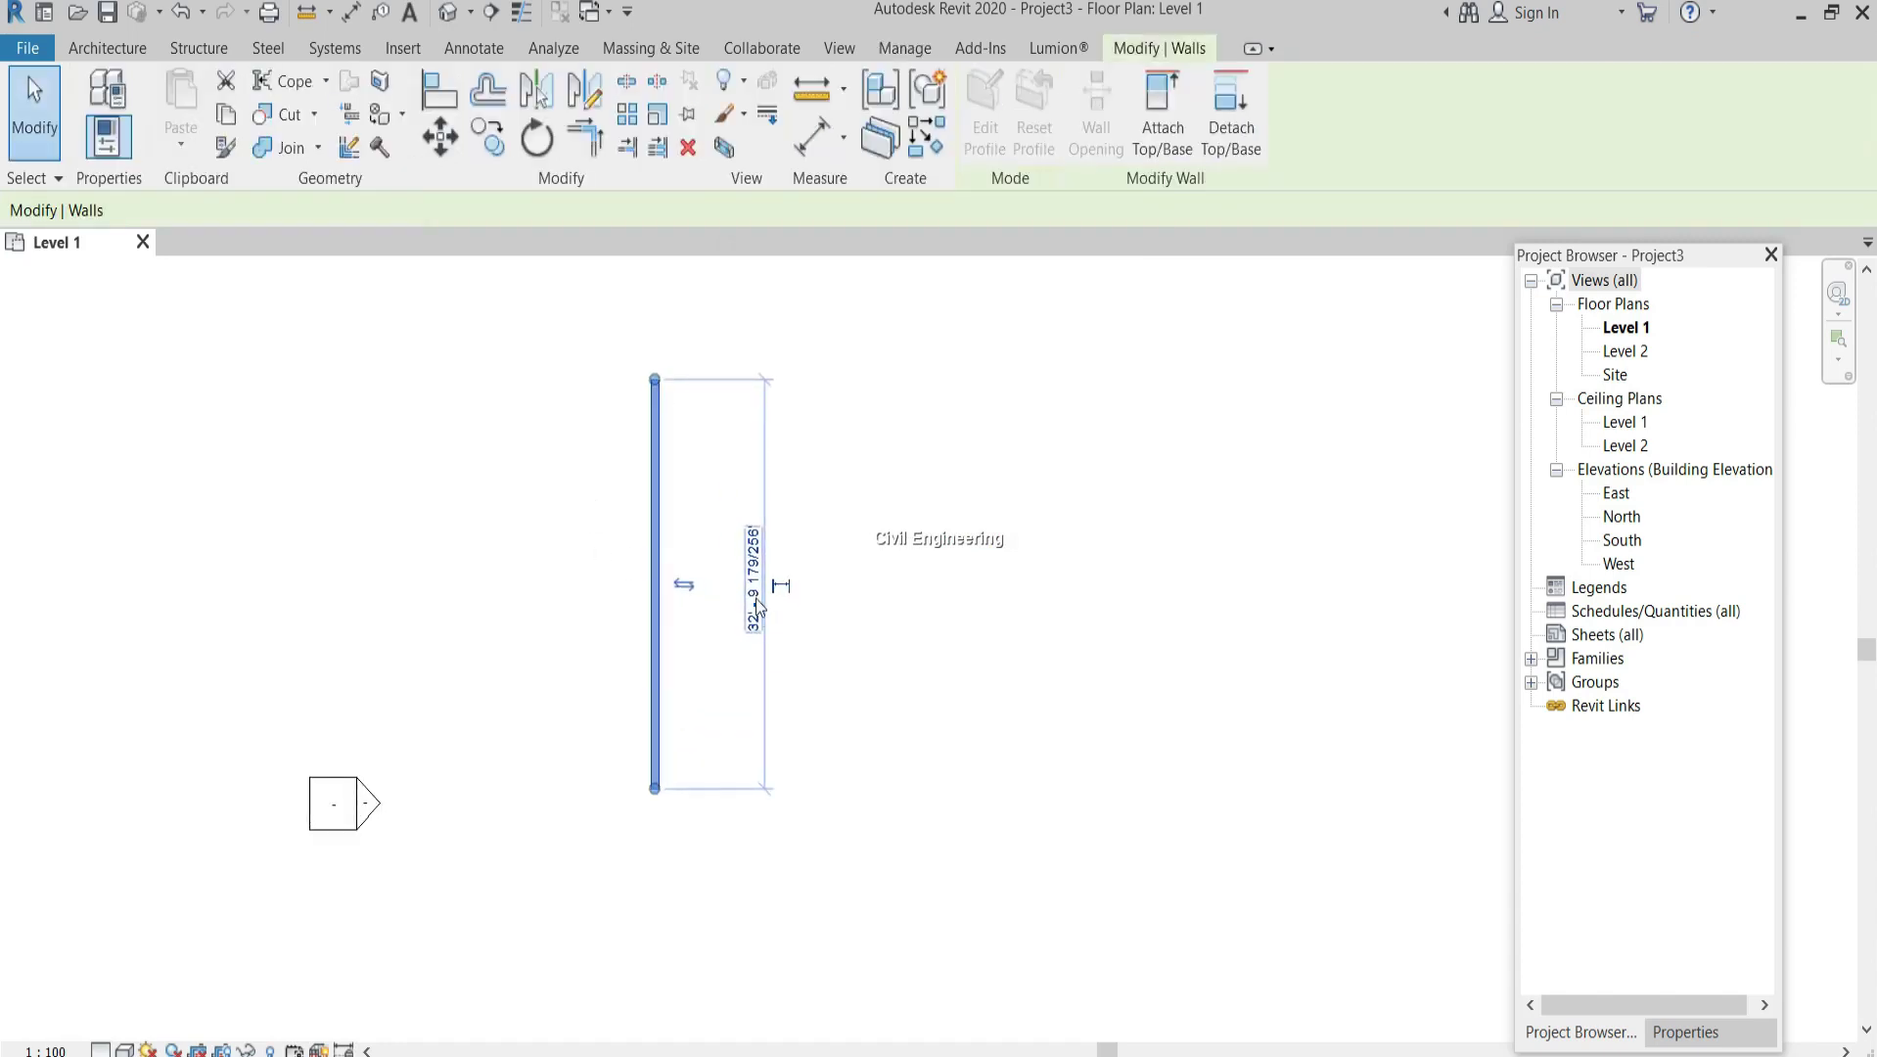
pyautogui.scroll(2, 759, 567)
pyautogui.scroll(-2, 779, 653)
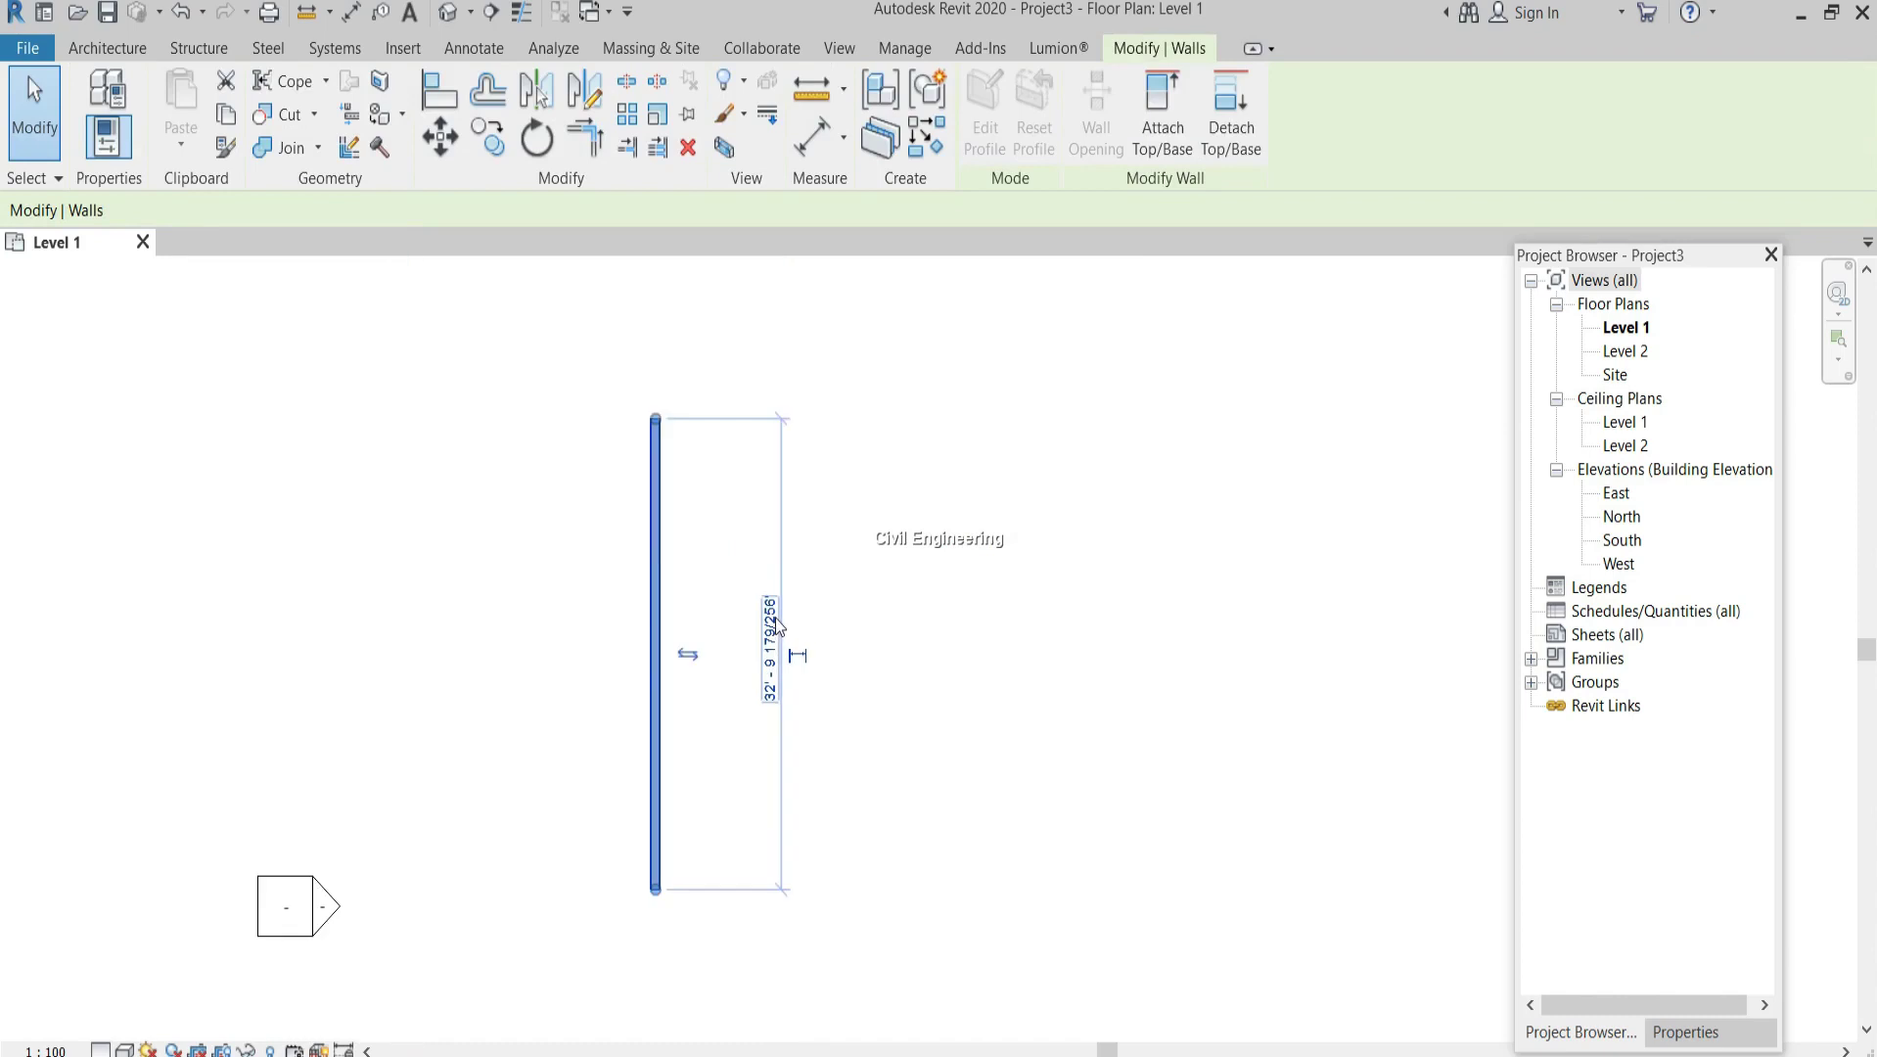
pyautogui.click(935, 682)
pyautogui.click(658, 587)
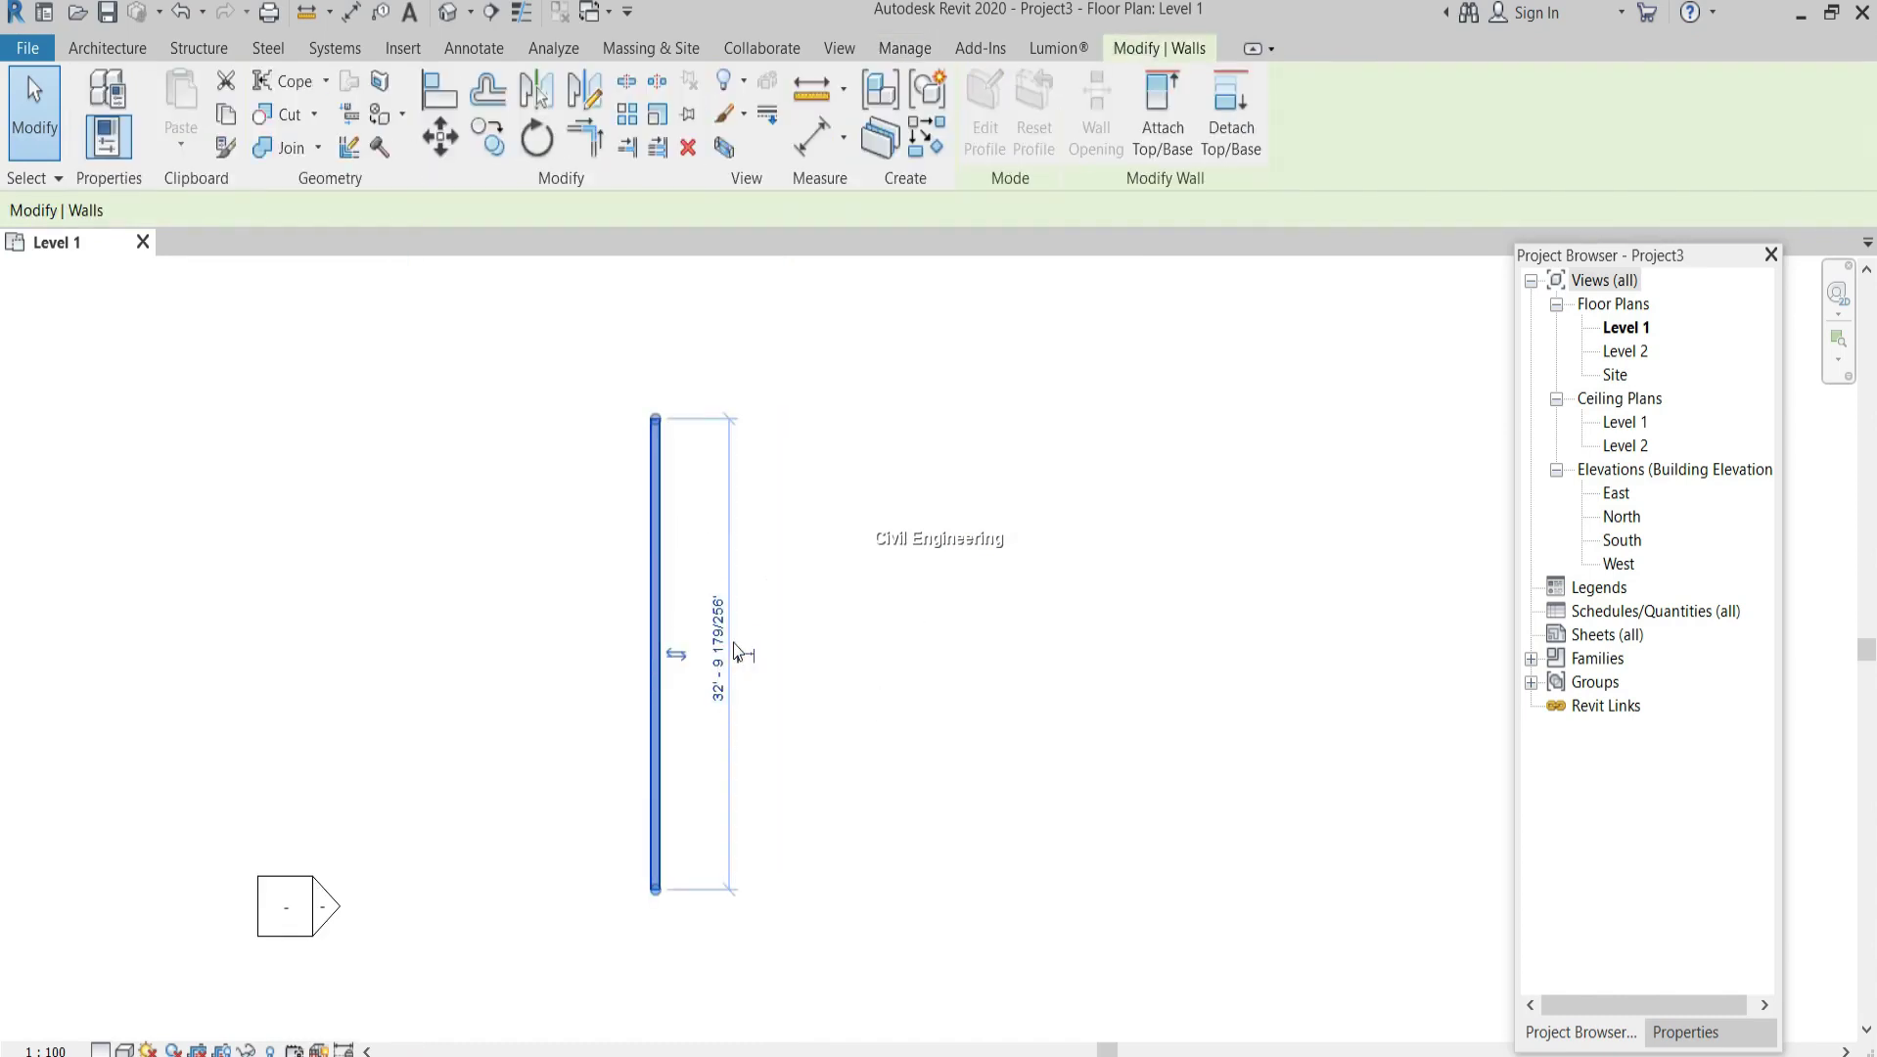
pyautogui.click(841, 761)
pyautogui.click(656, 621)
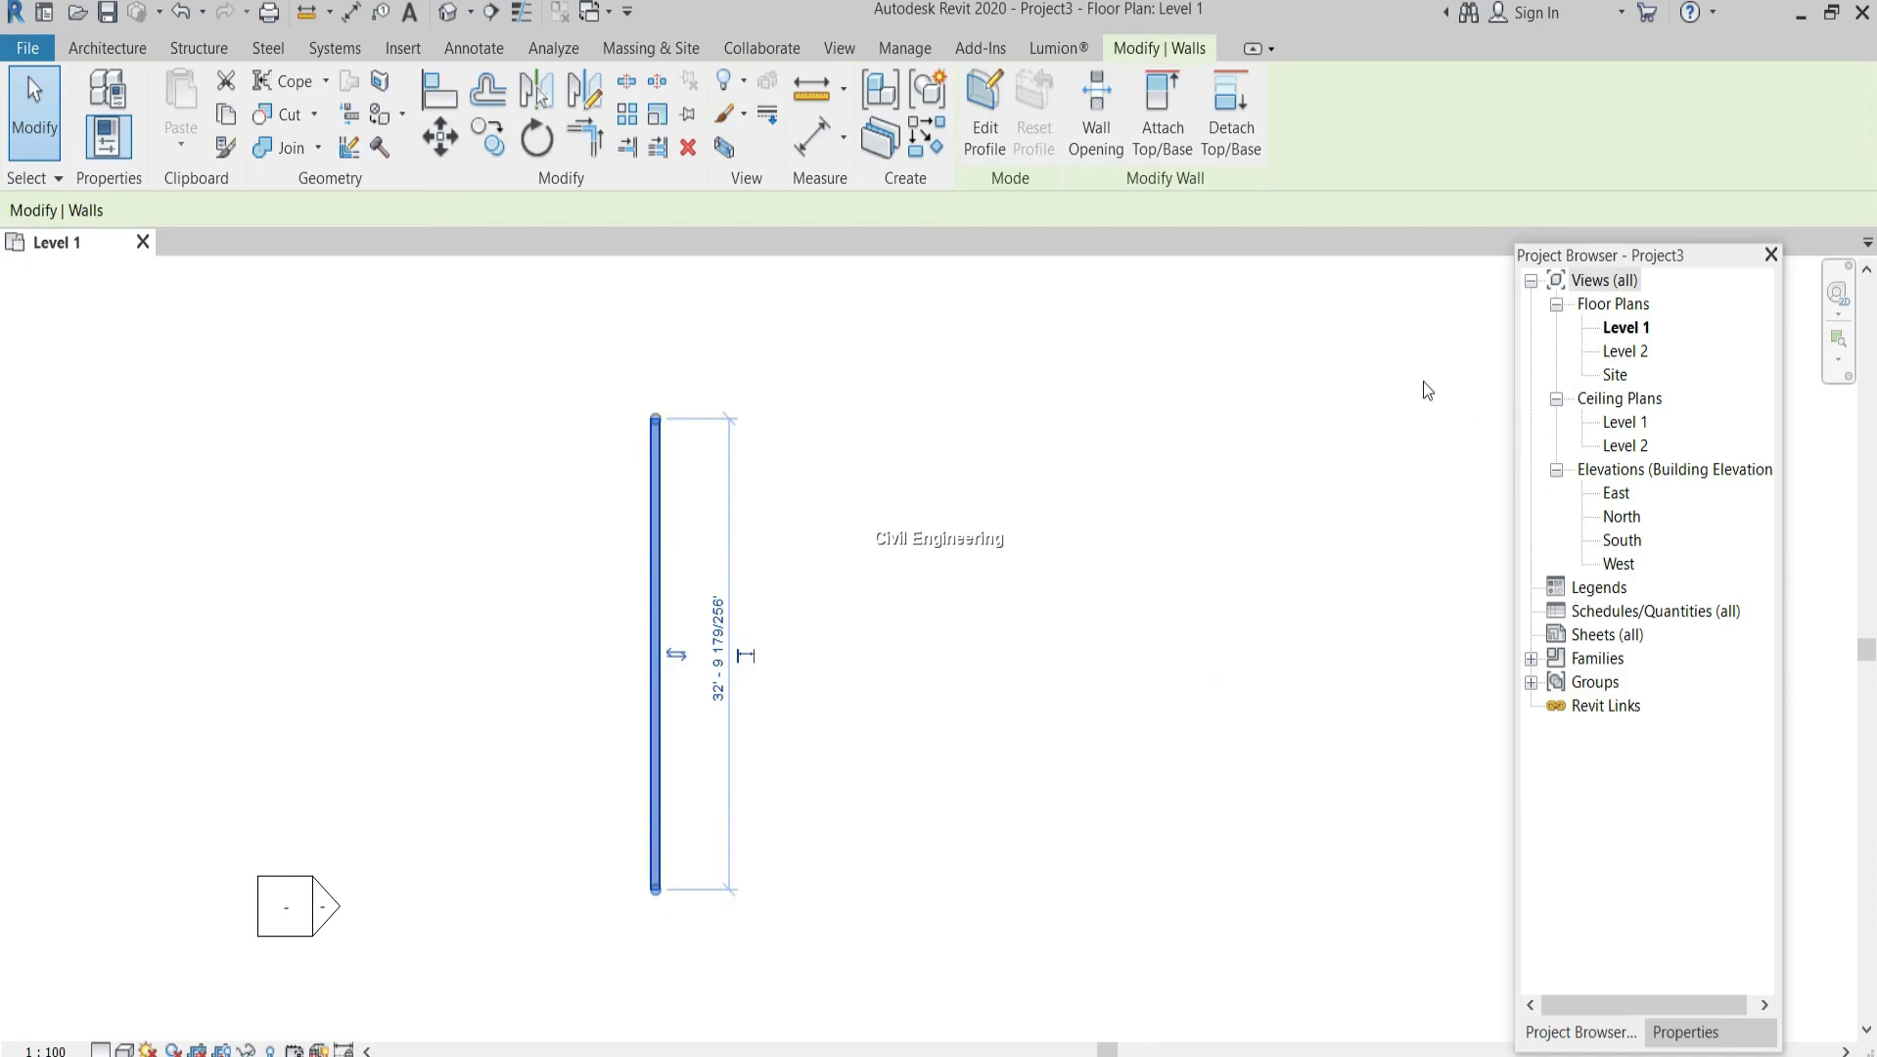
# Open the length format in Project Units and set the units to Millimeters
pyautogui.click(843, 49)
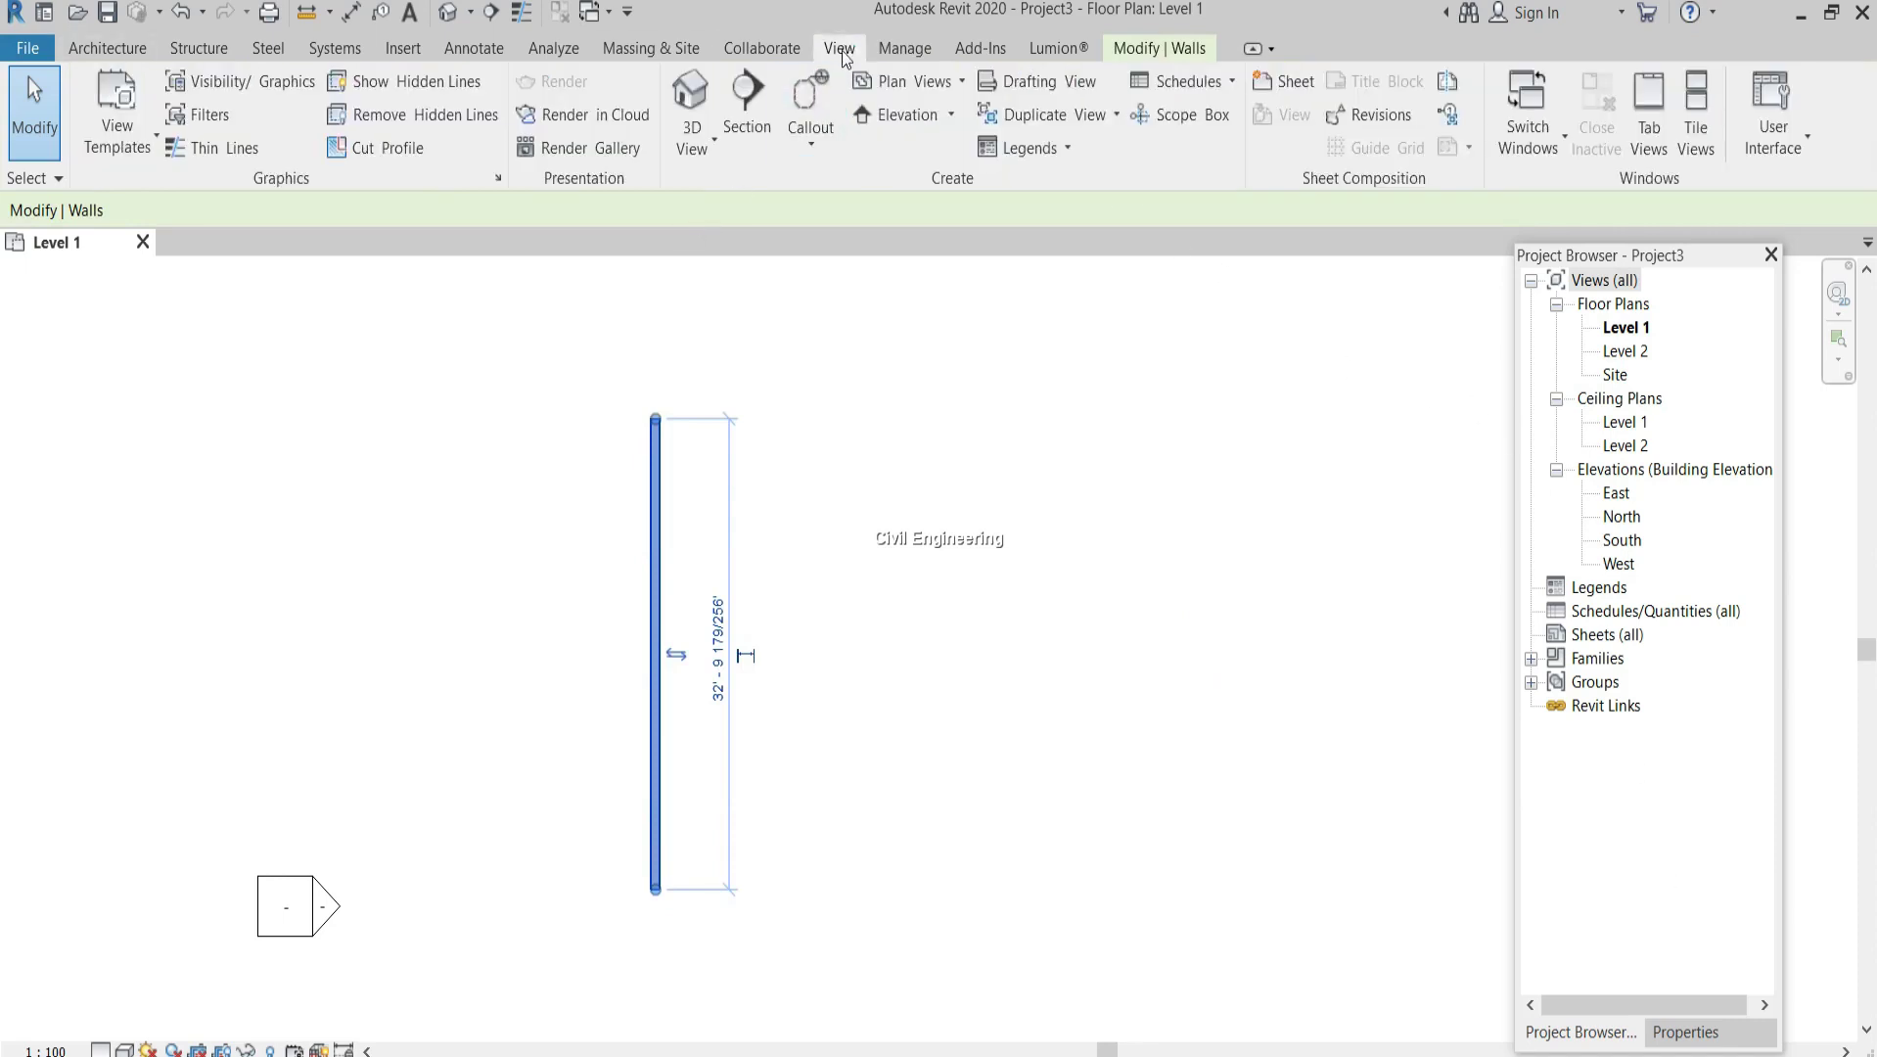
pyautogui.click(904, 49)
pyautogui.click(528, 148)
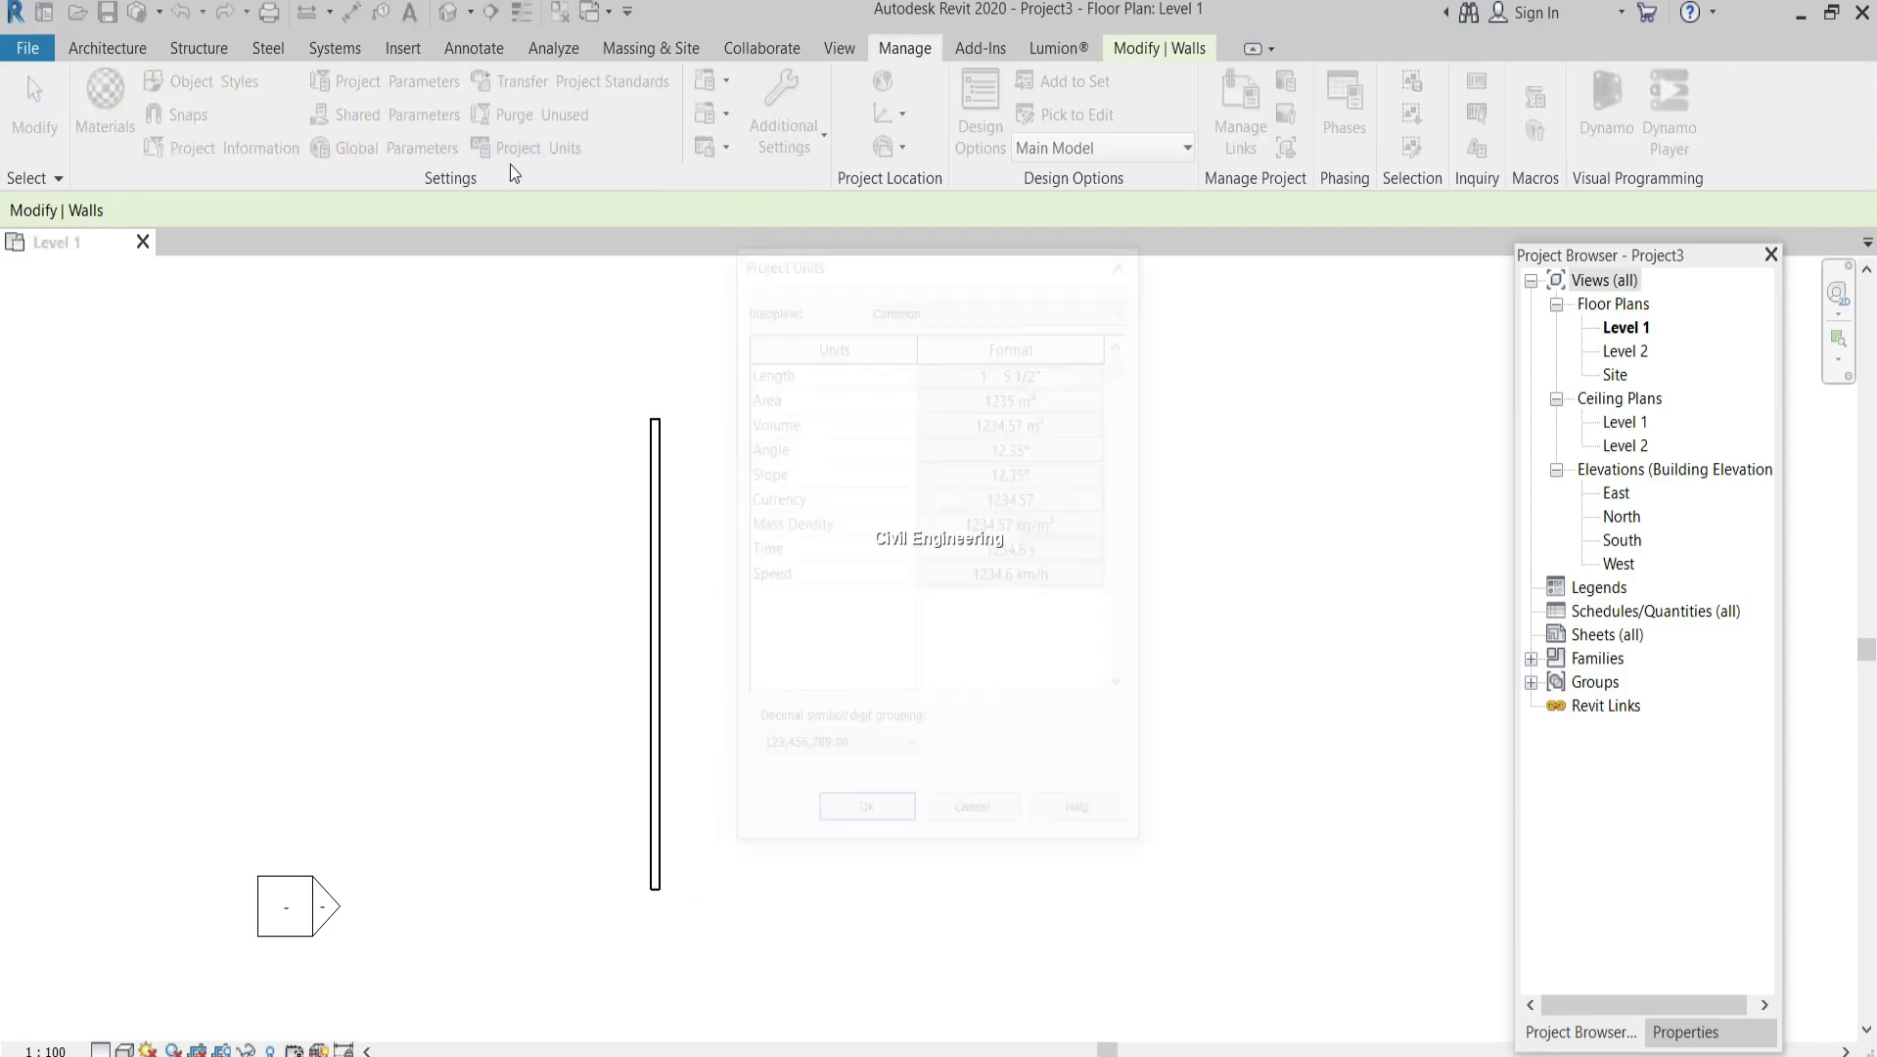
pyautogui.click(1038, 376)
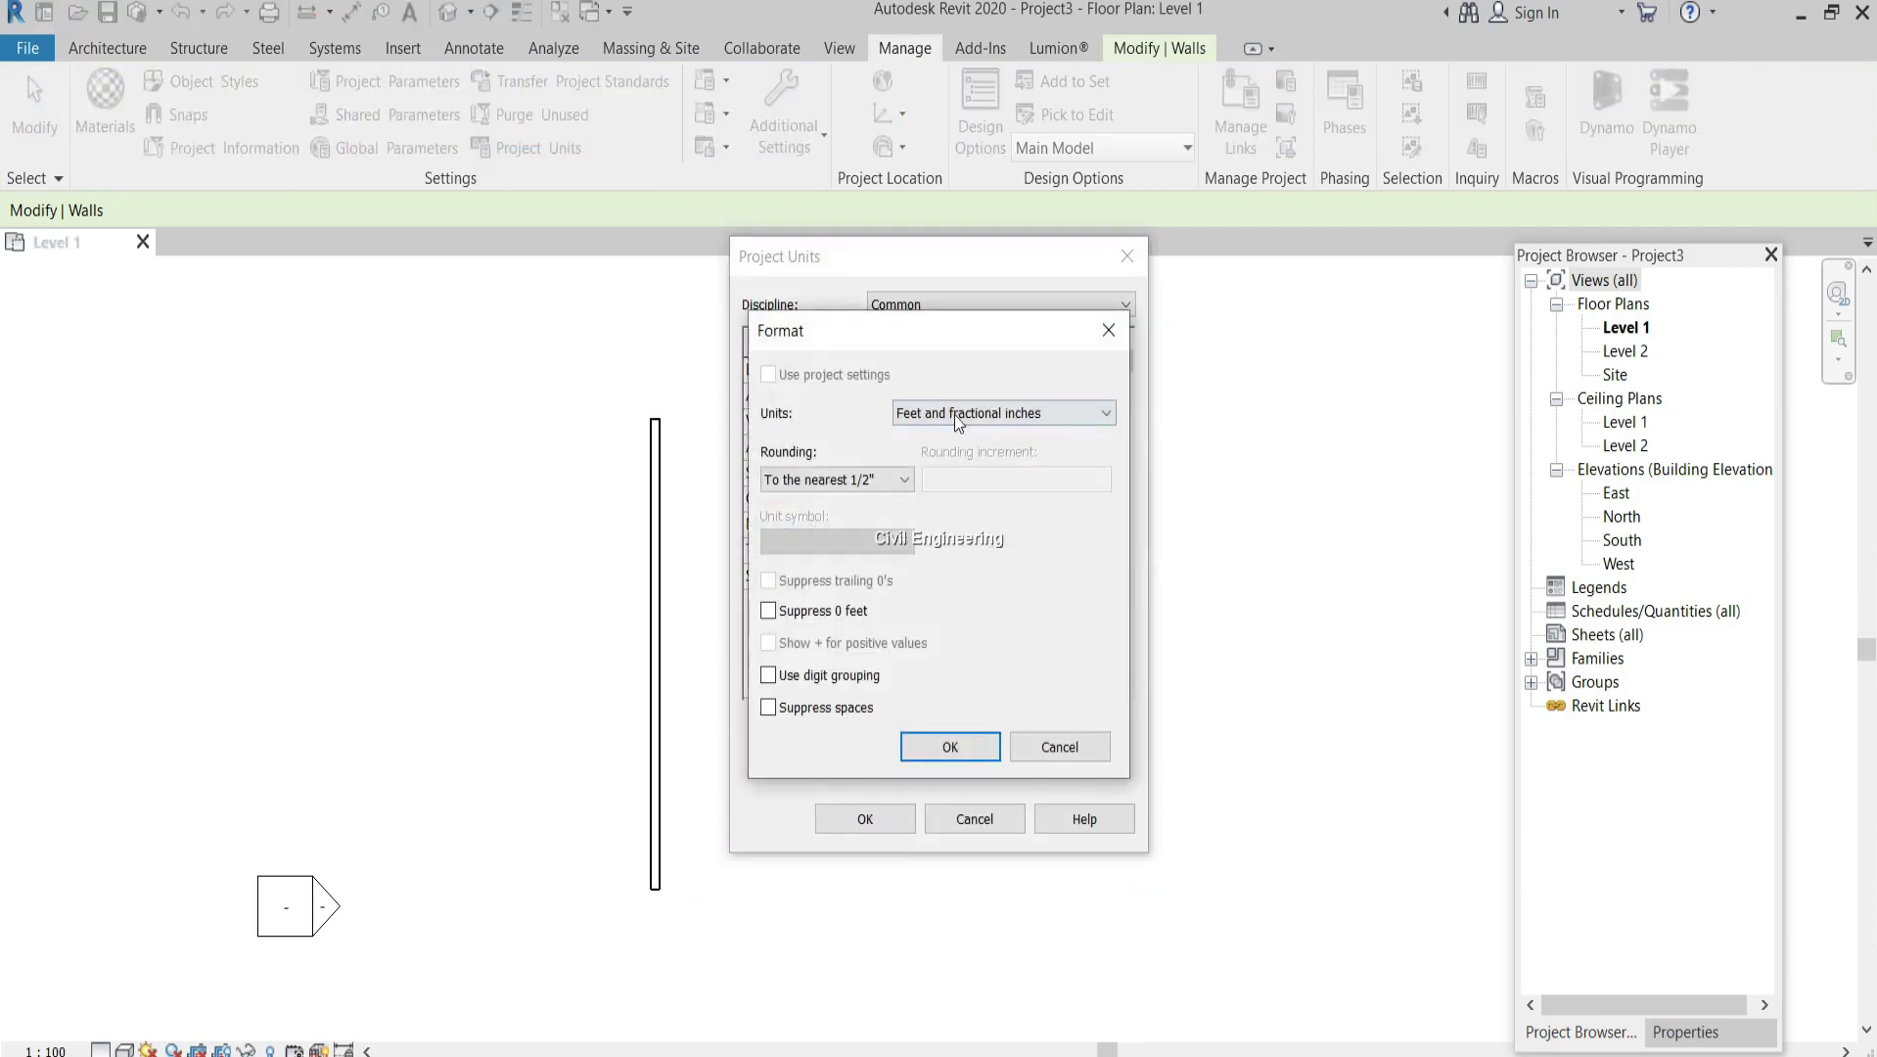
pyautogui.click(955, 414)
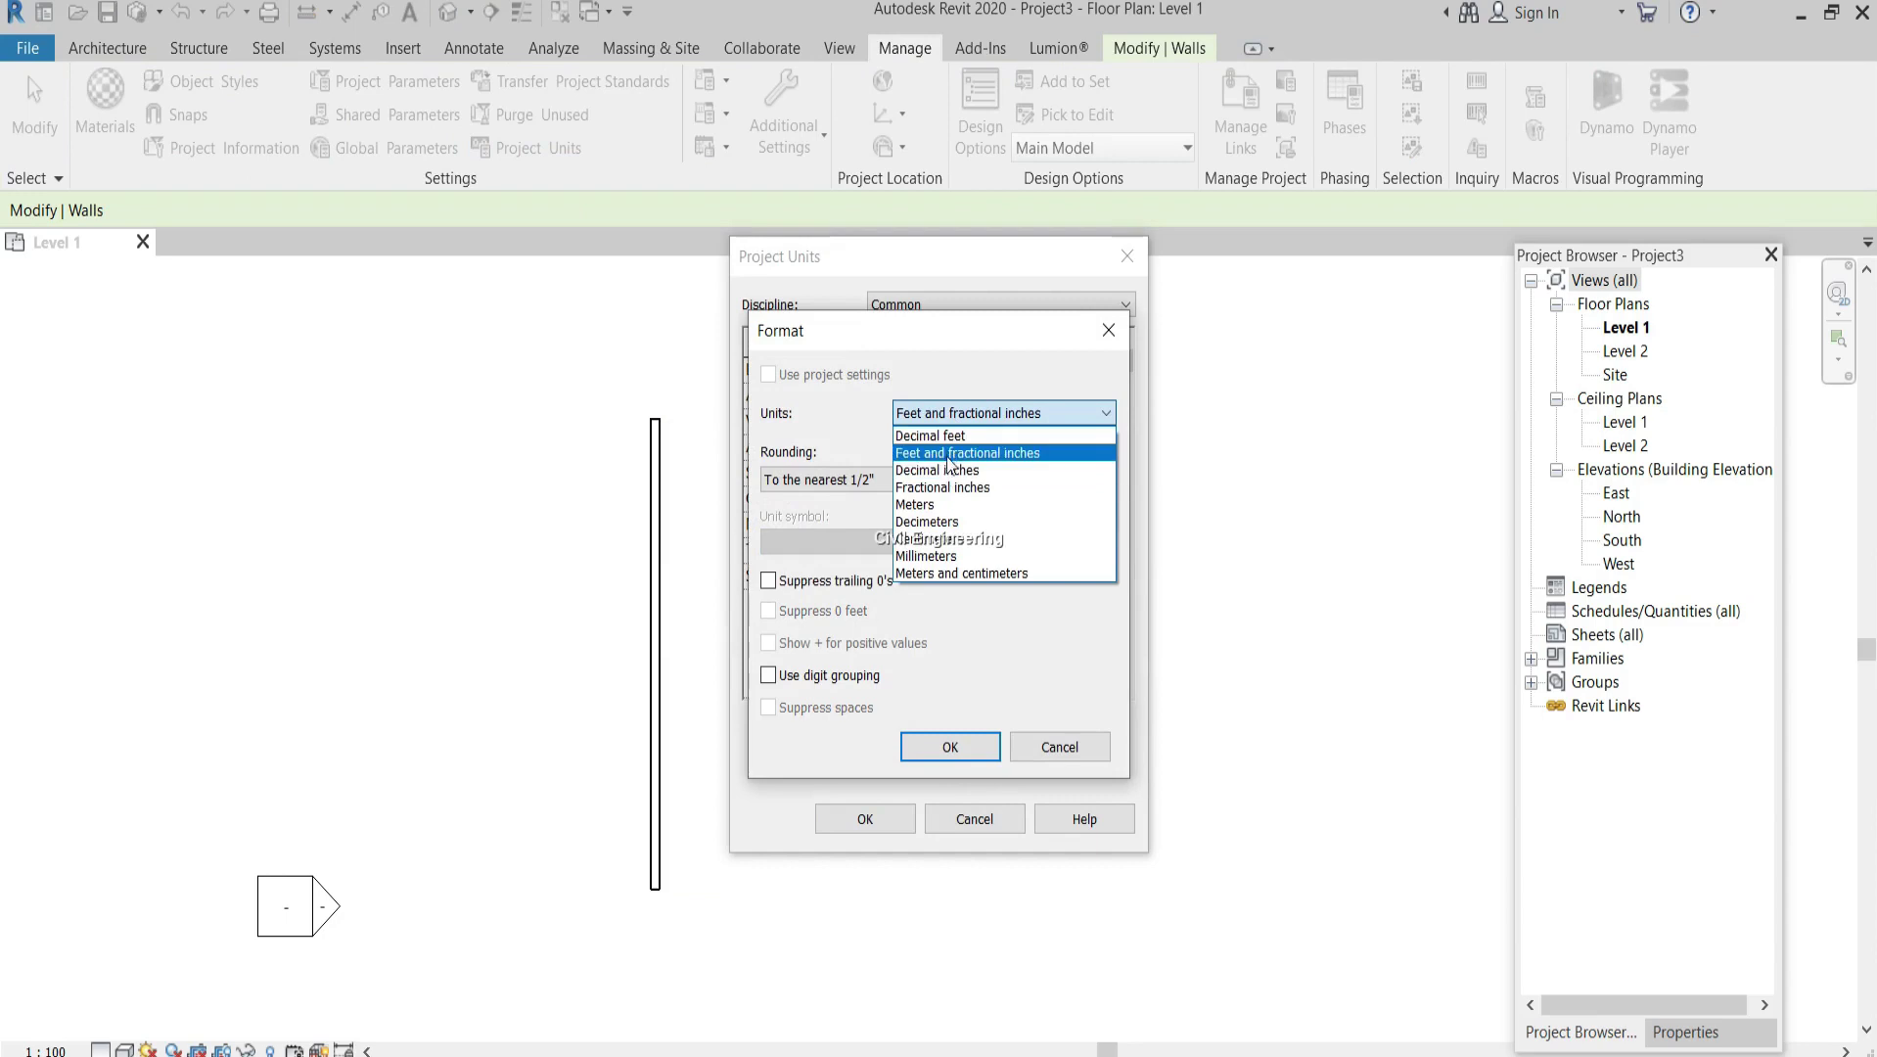
pyautogui.click(956, 557)
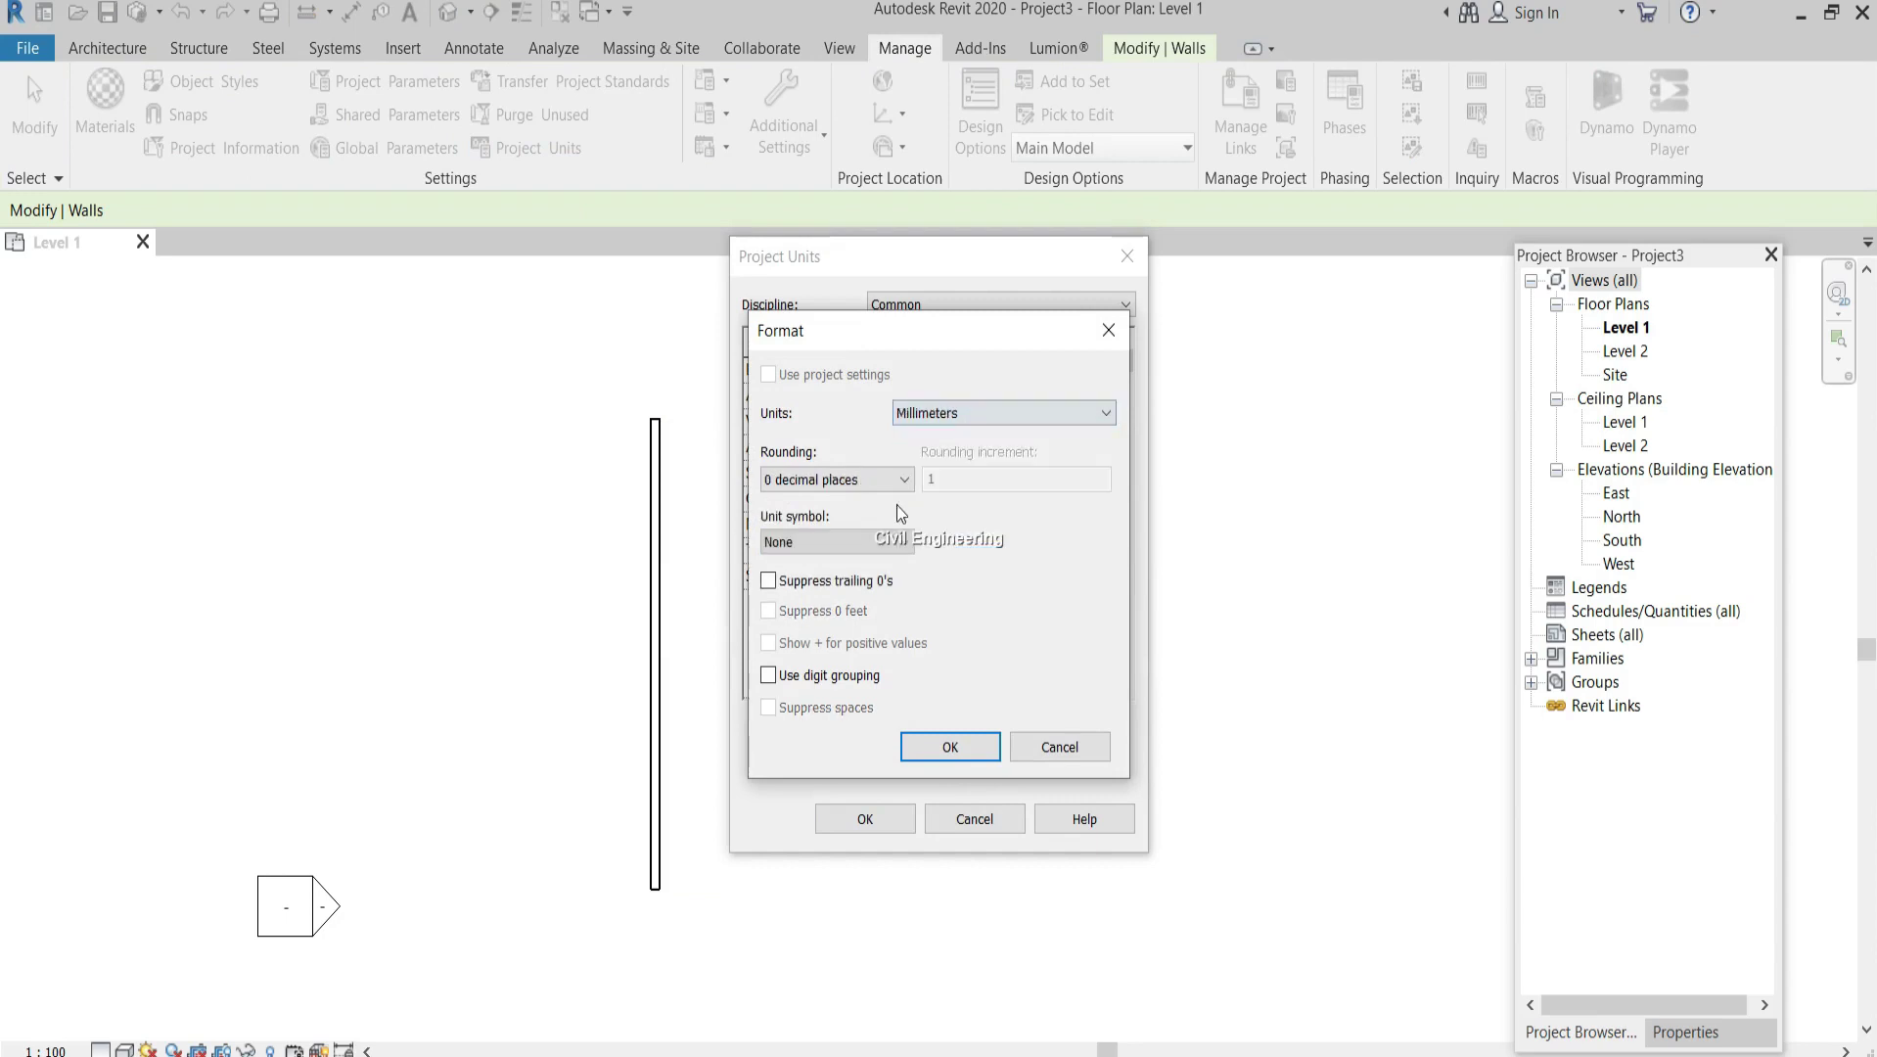
# Set the length format's unit symbol to mm and apply the Project Units settings
pyautogui.click(822, 544)
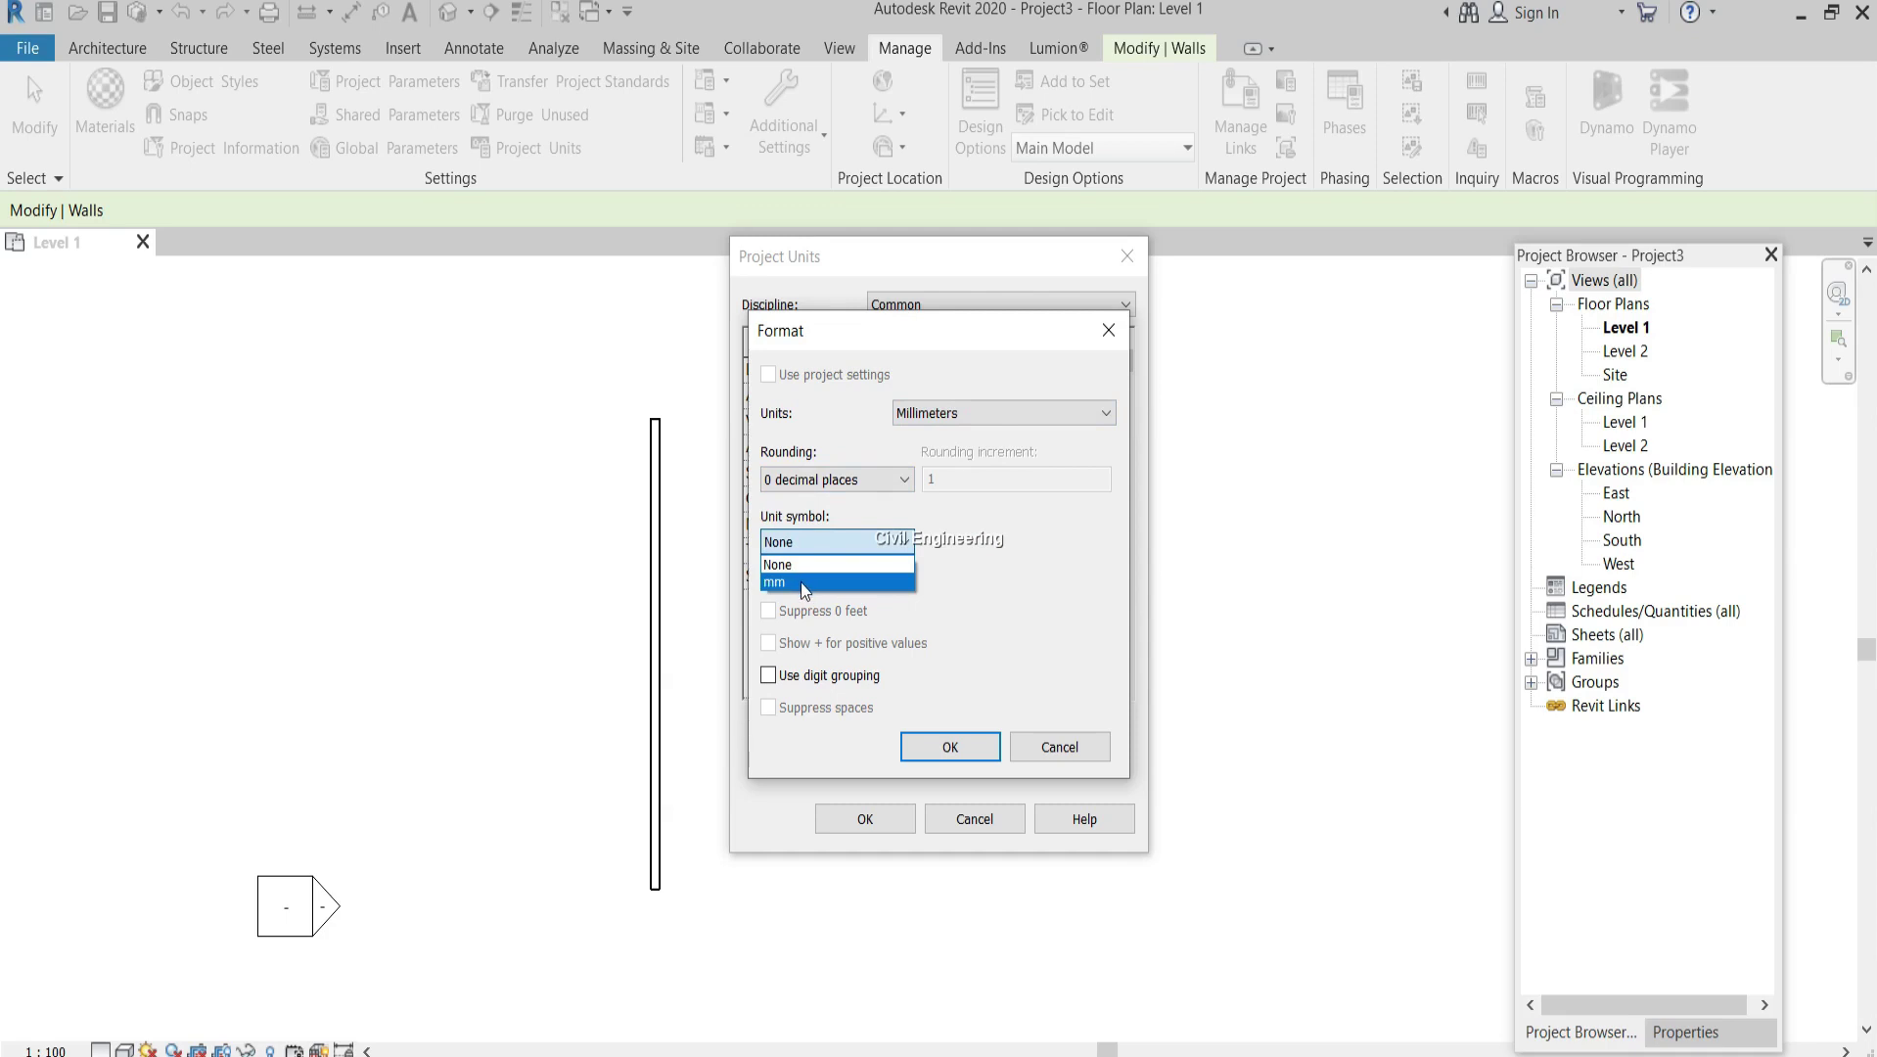
pyautogui.click(800, 582)
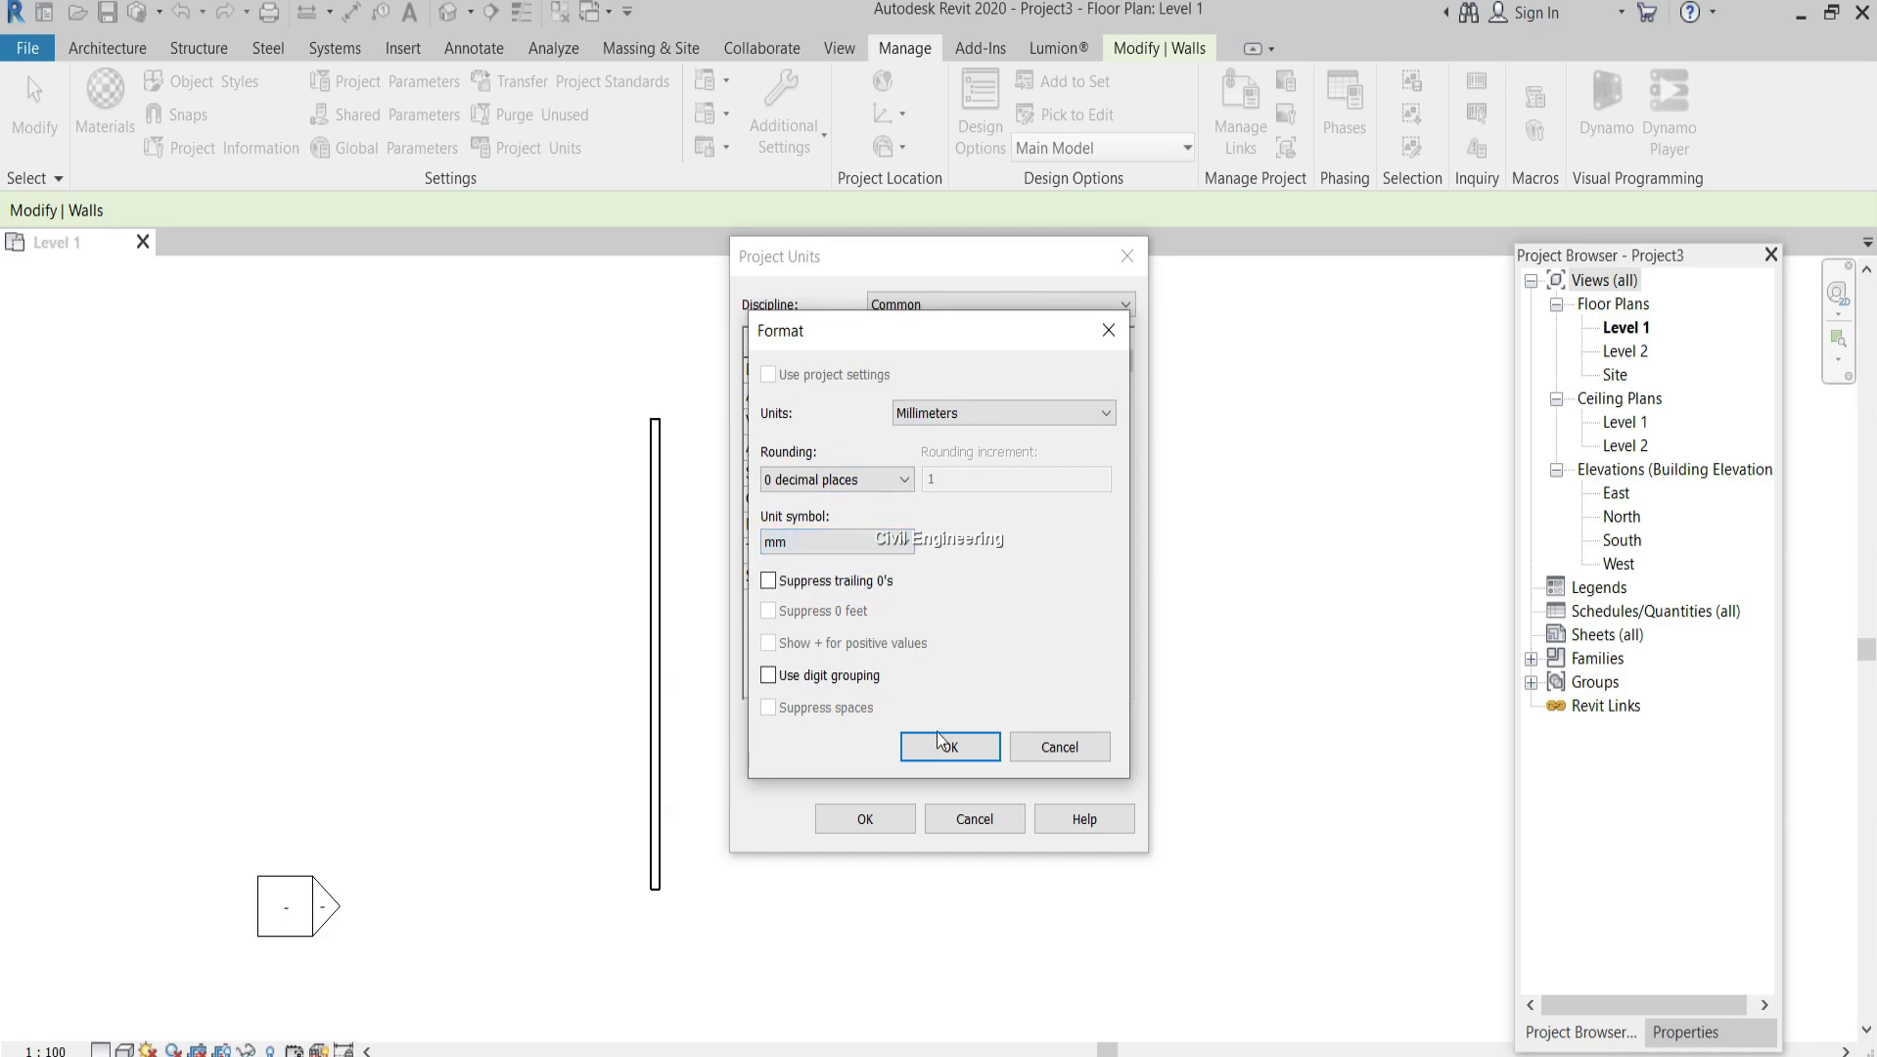
pyautogui.click(939, 746)
pyautogui.click(869, 809)
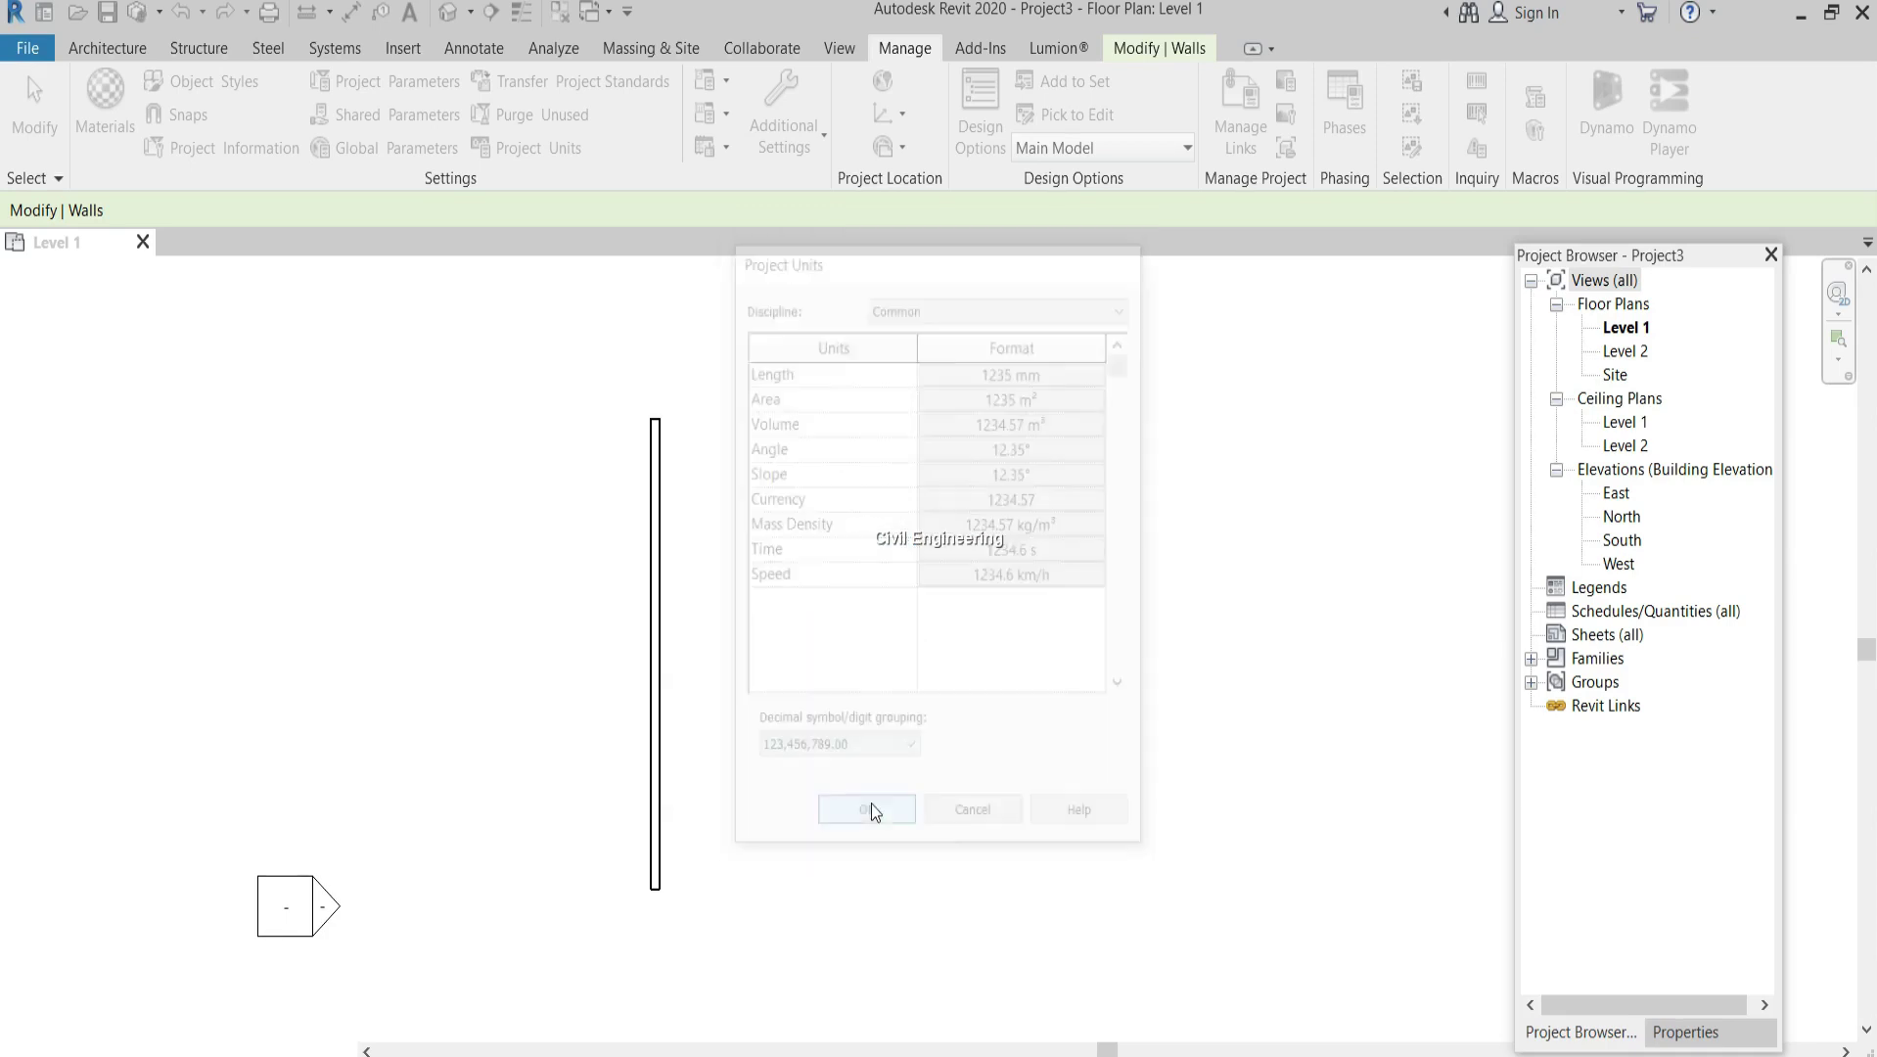
# Select the vertical wall and examine how its length dimension is displayed with the millimeter symbol, then clear the selection
pyautogui.click(657, 611)
pyautogui.scroll(2, 712, 650)
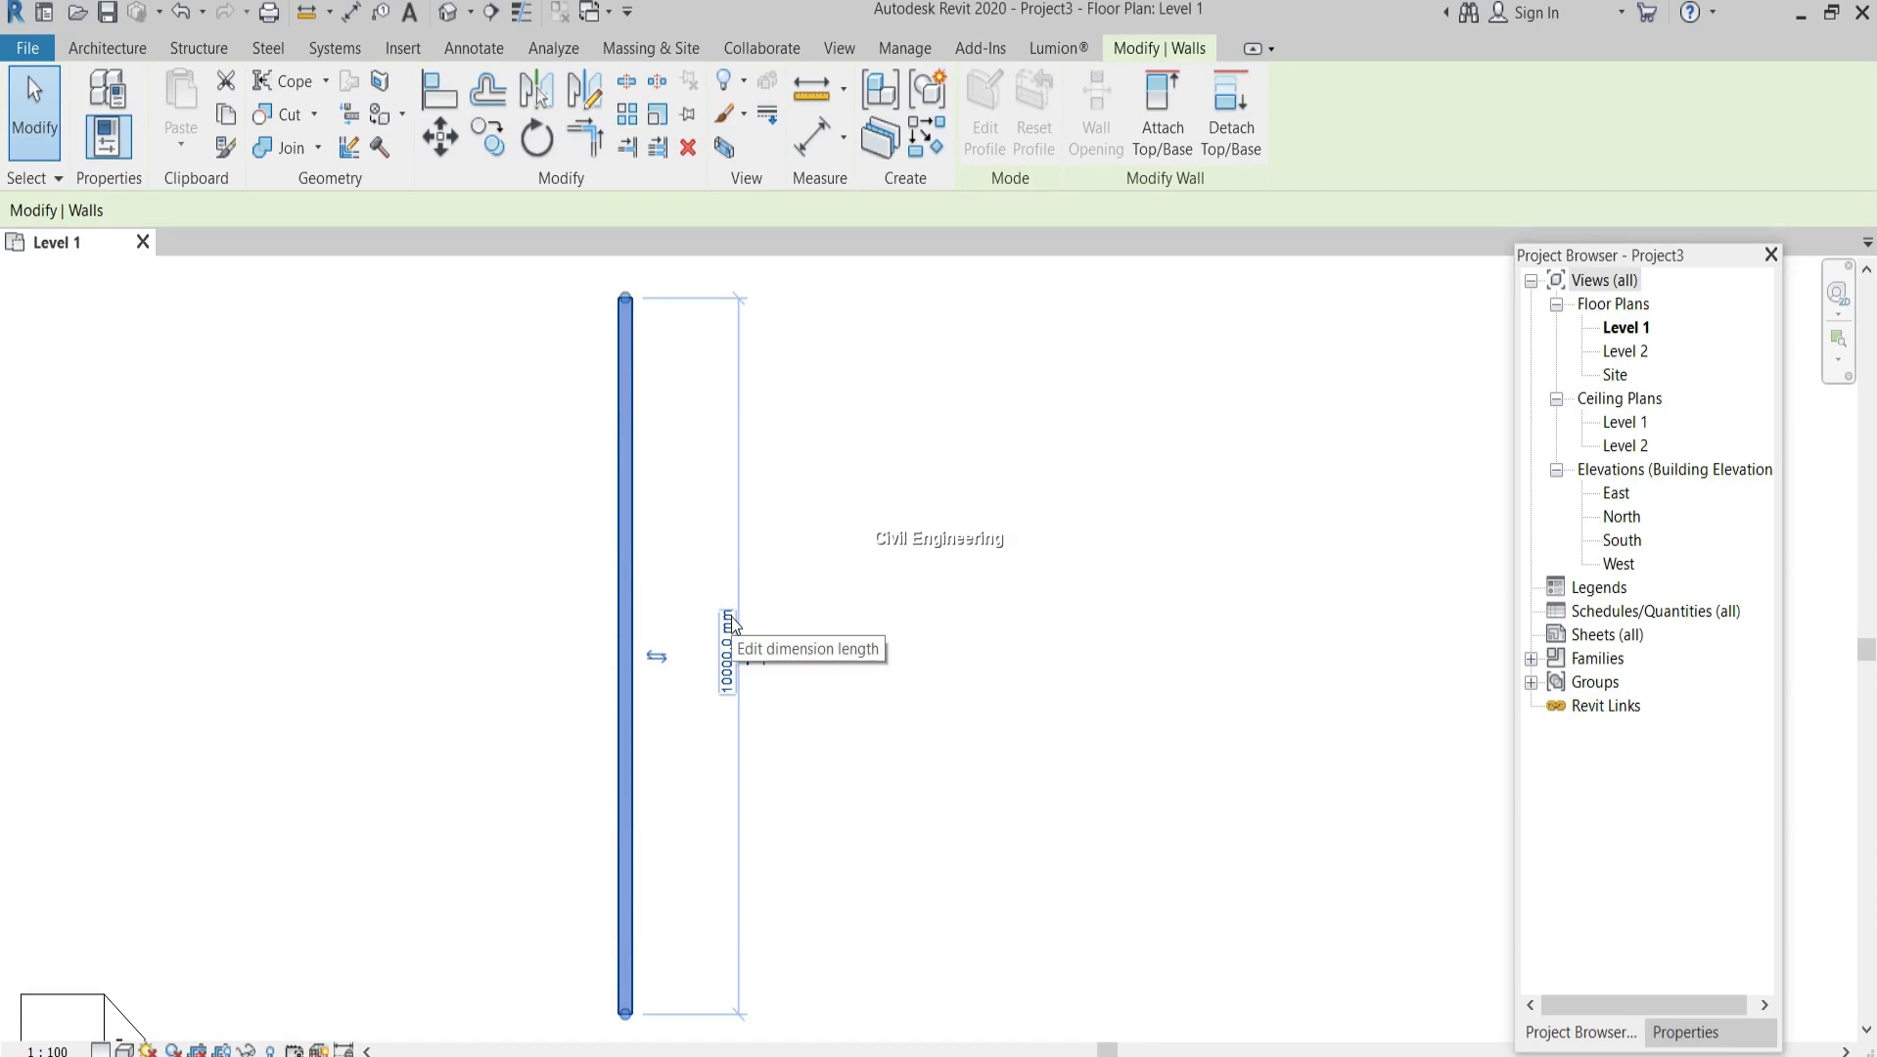
pyautogui.scroll(-1, 732, 631)
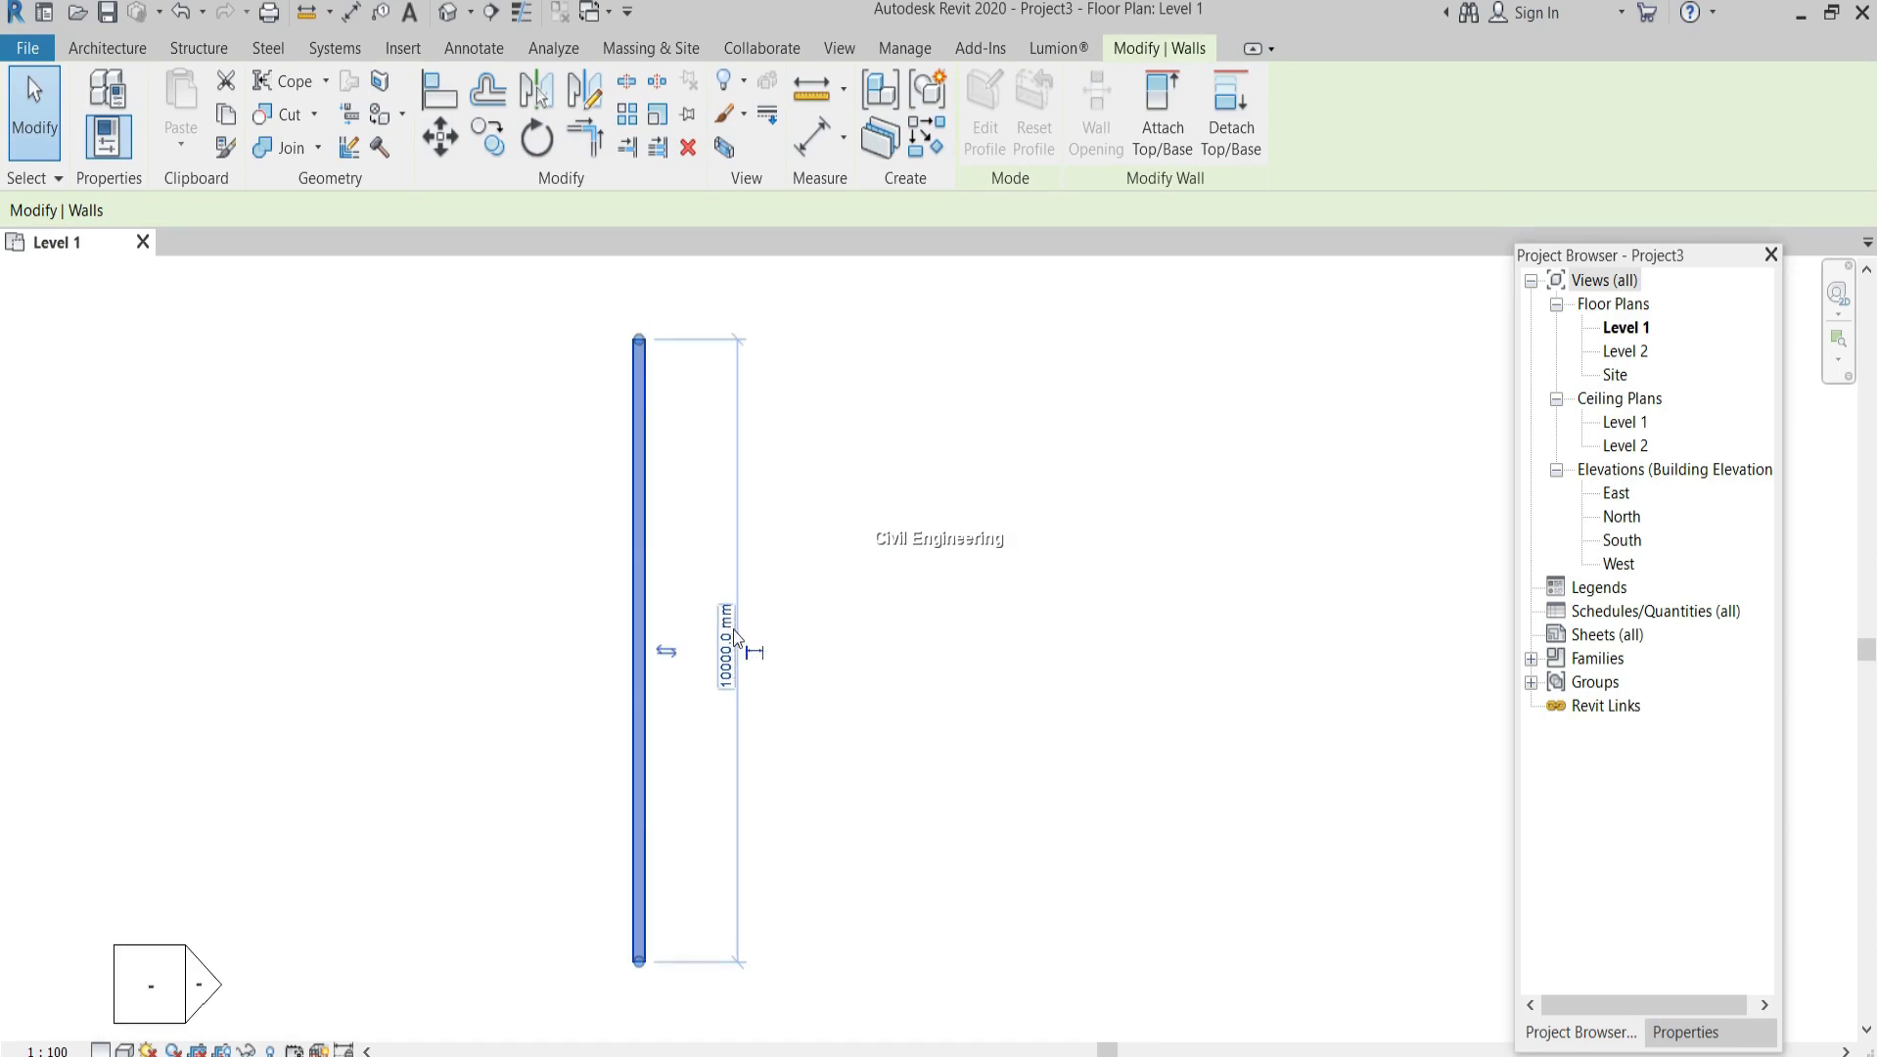
pyautogui.scroll(-2, 732, 629)
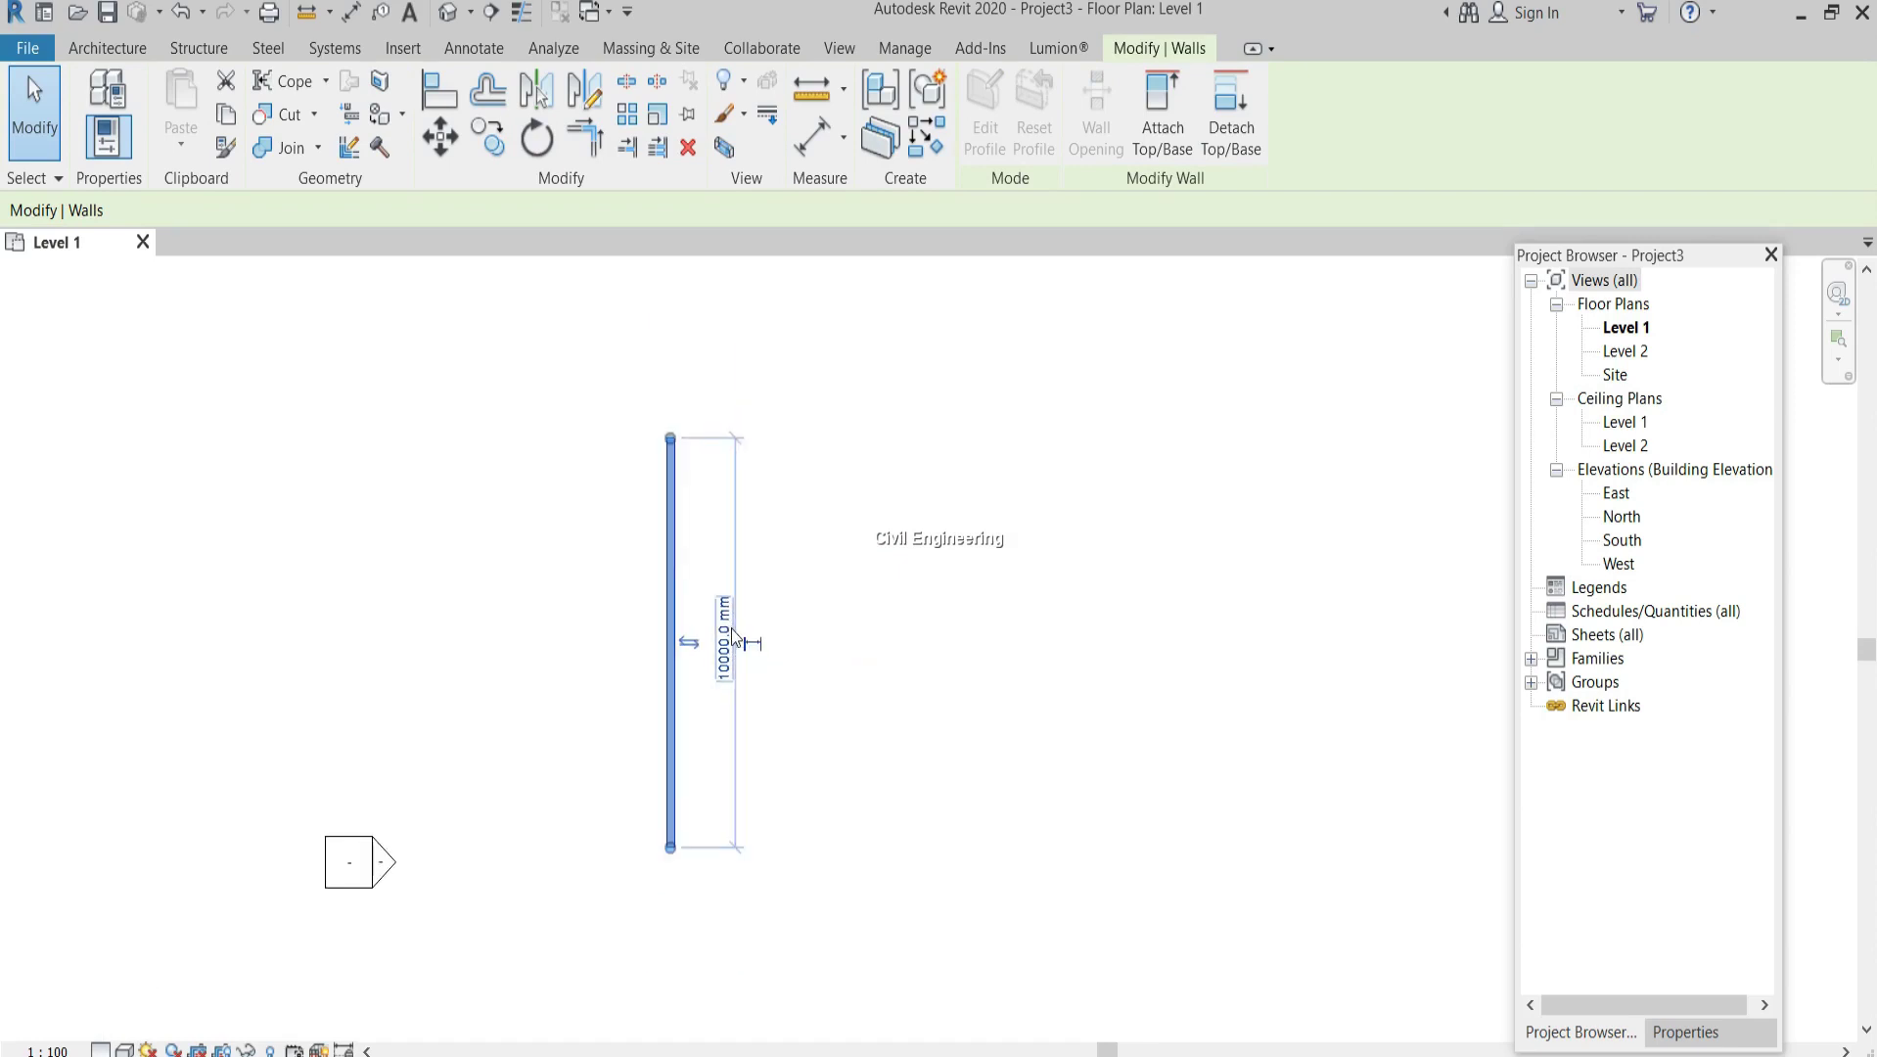
pyautogui.scroll(2, 732, 627)
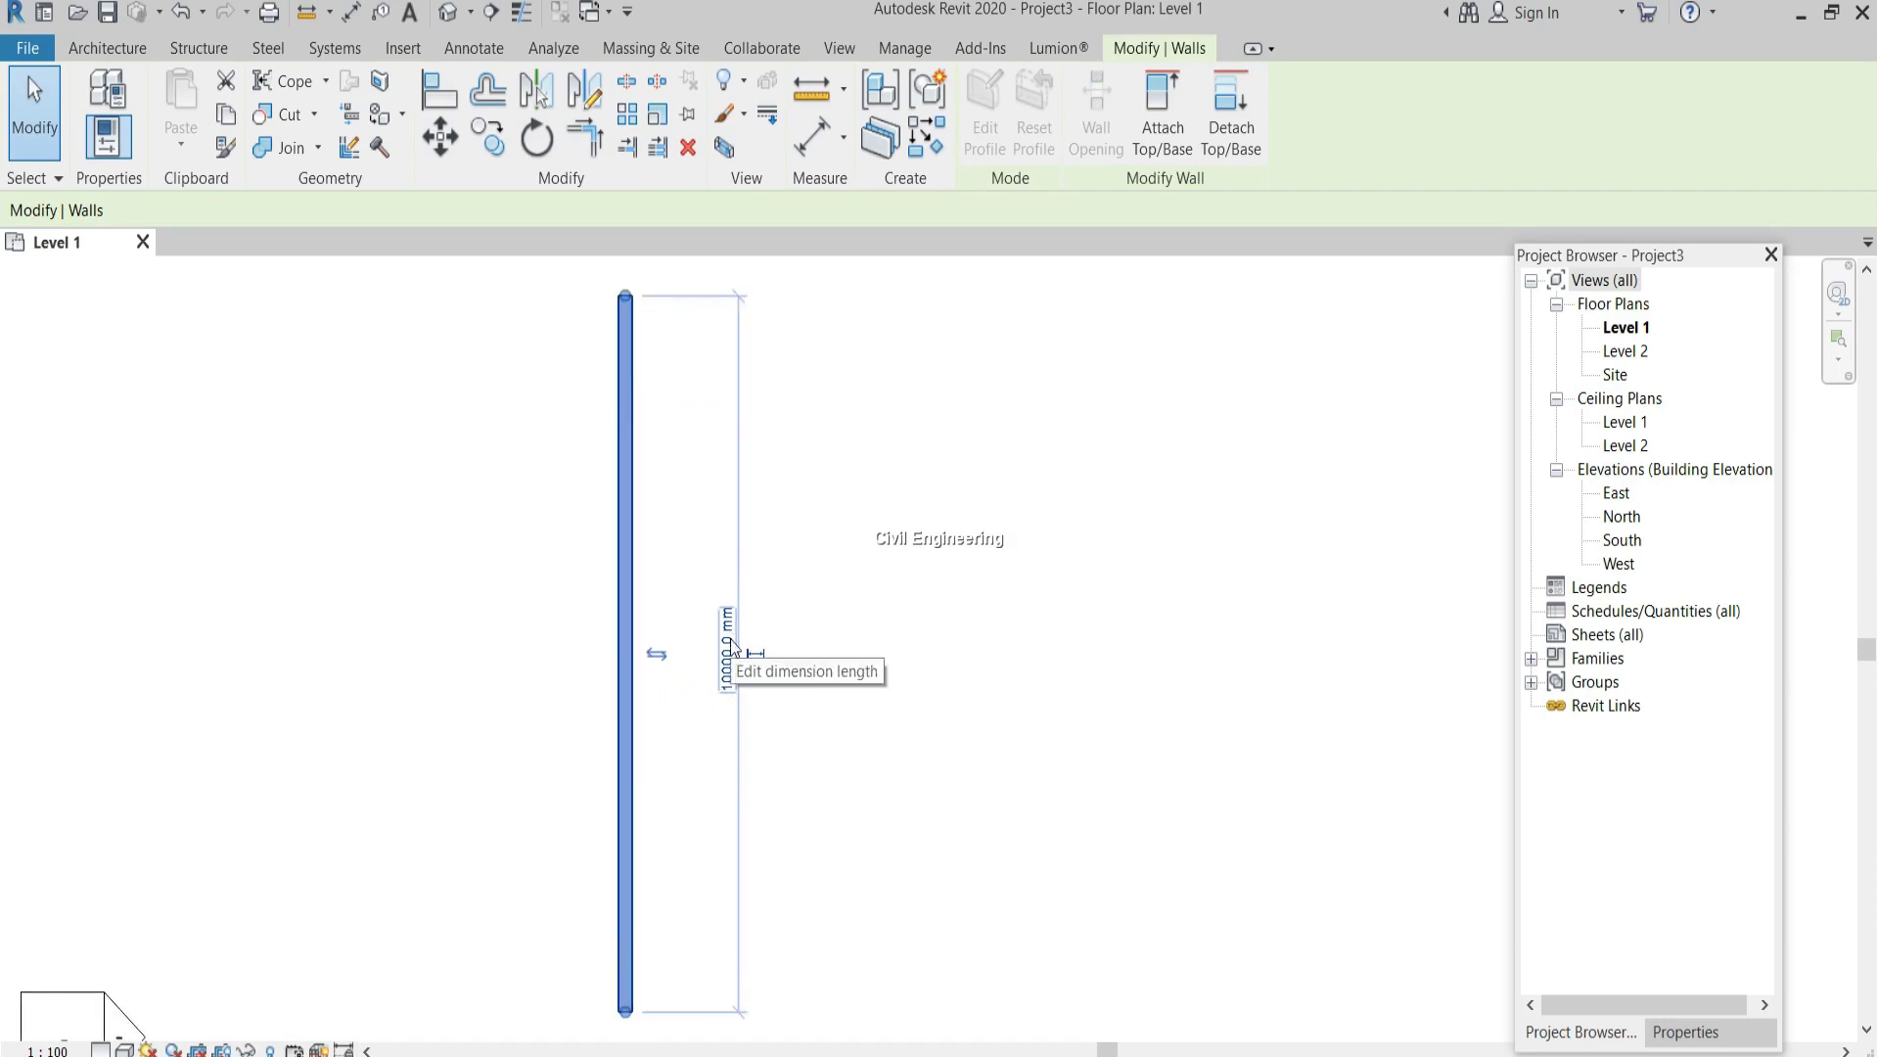
pyautogui.scroll(1, 729, 648)
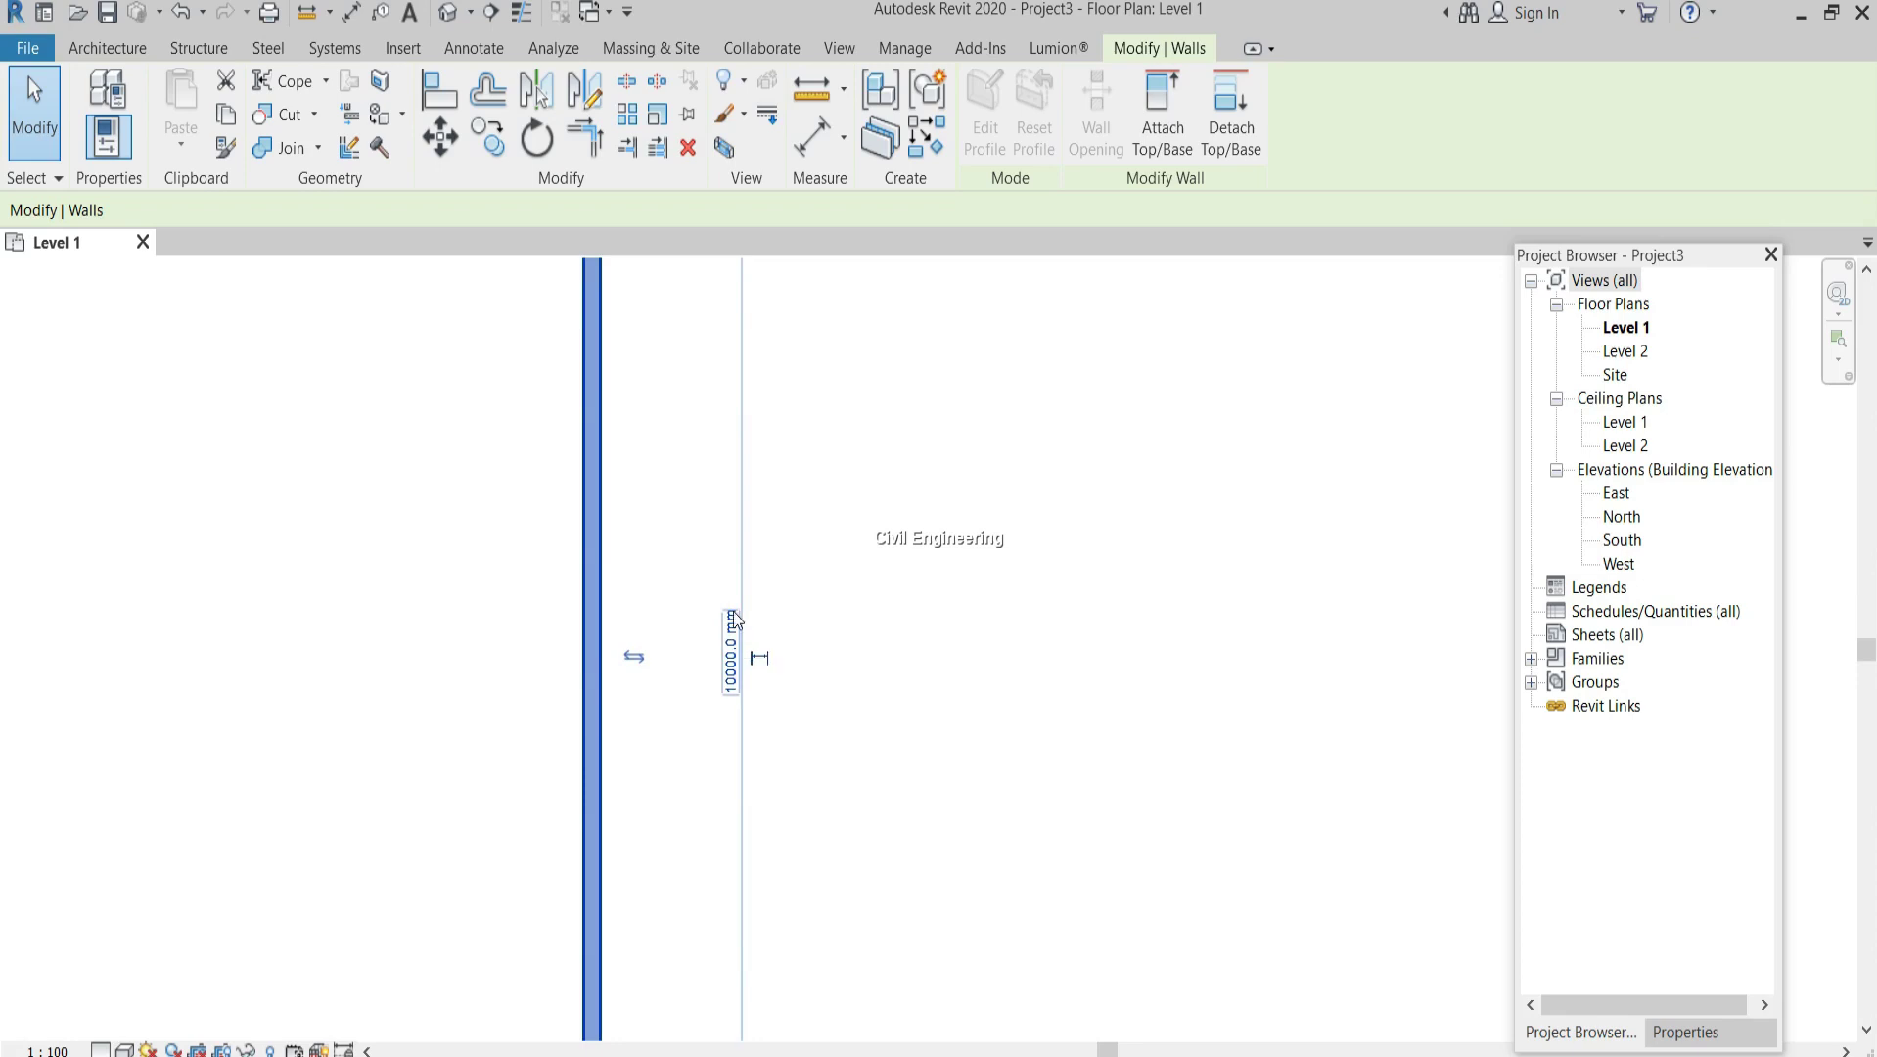
pyautogui.scroll(-2, 735, 640)
pyautogui.scroll(-3, 736, 642)
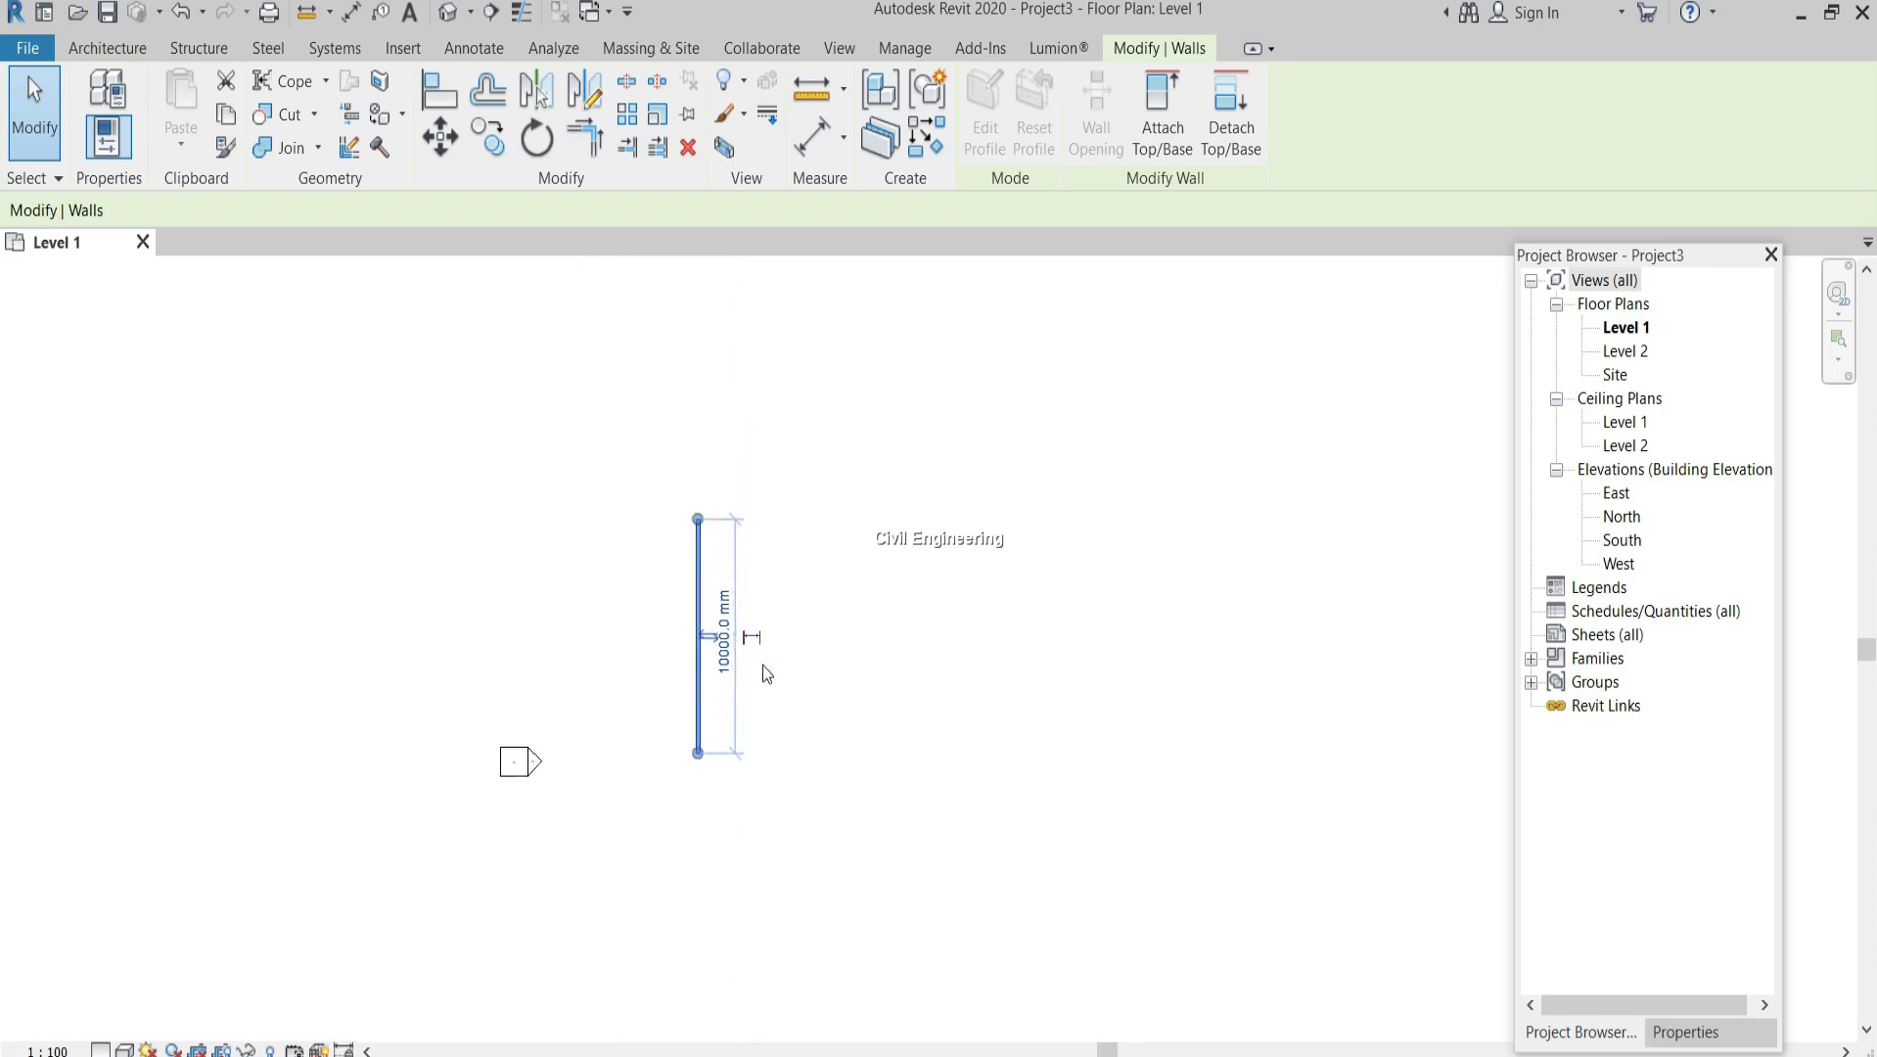
pyautogui.click(774, 676)
pyautogui.click(701, 616)
pyautogui.click(860, 608)
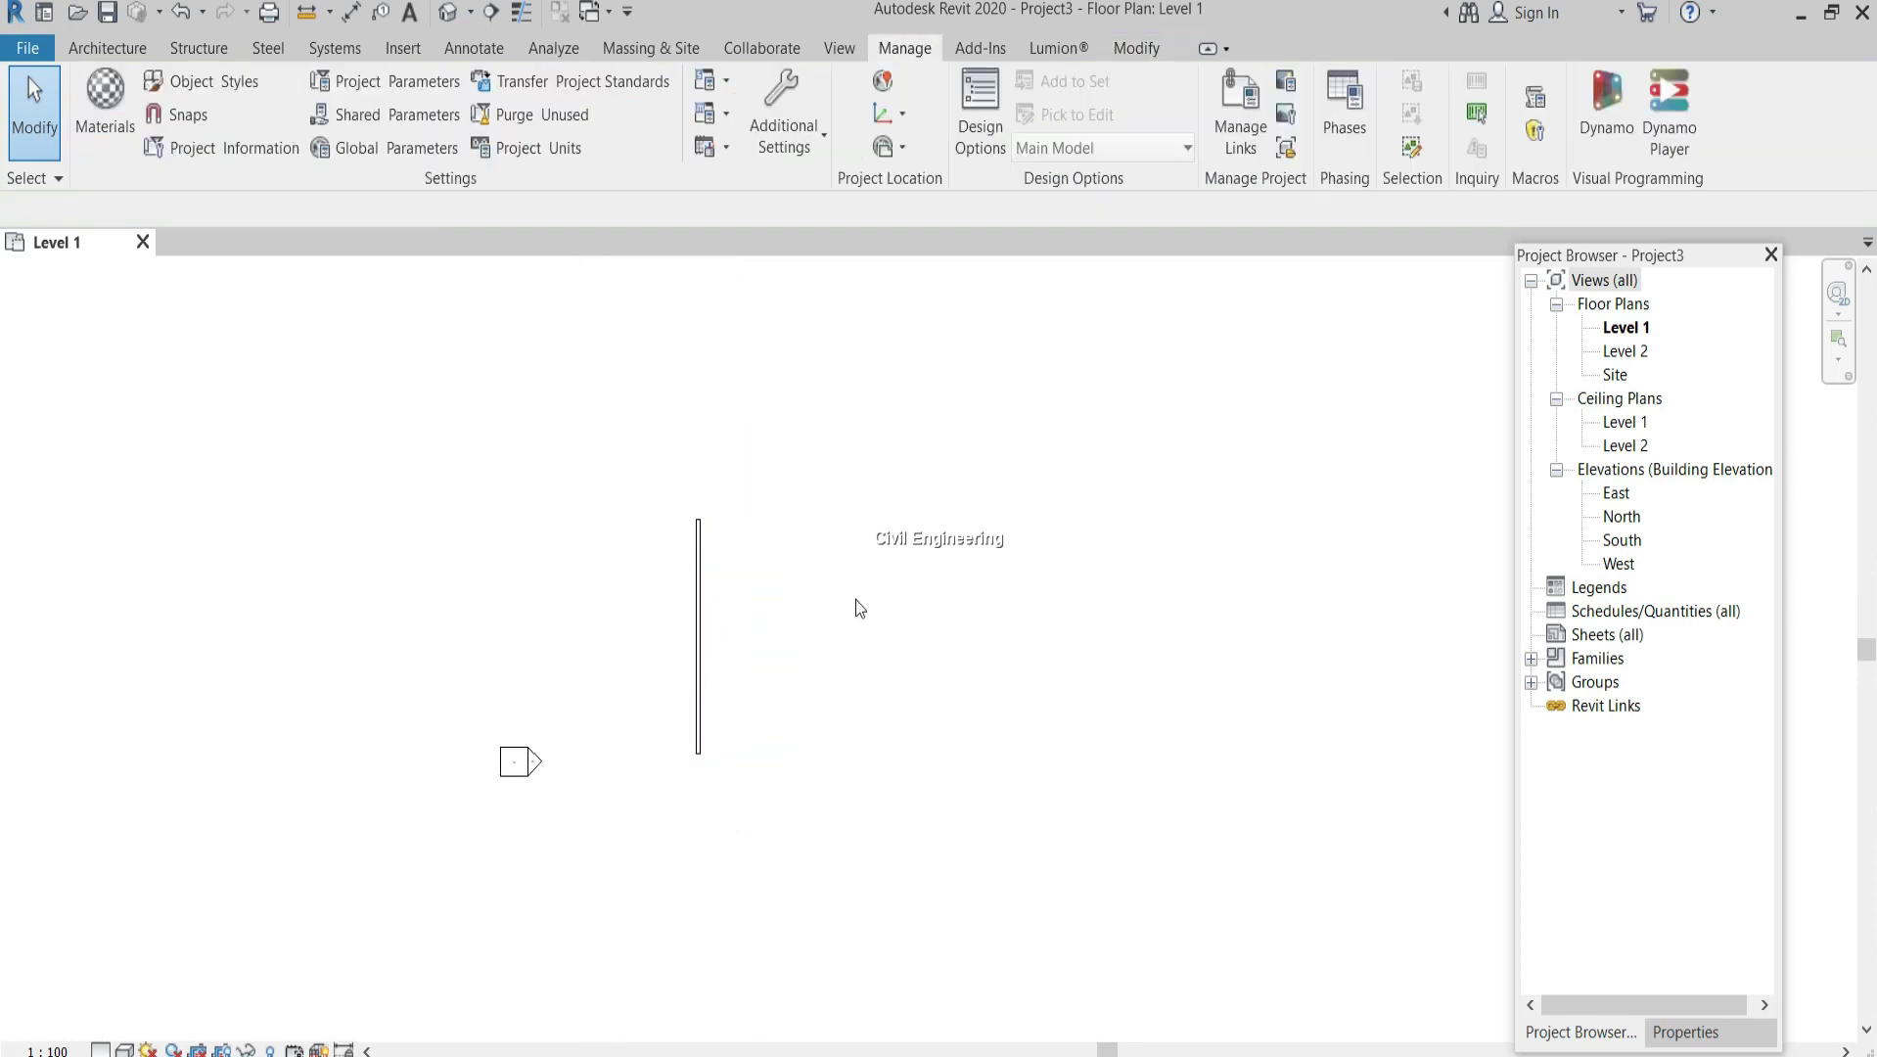
# Create a floor beside the vertical wall from a rectangular boundary about 7000 mm wide and 6000 mm high
pyautogui.click(107, 48)
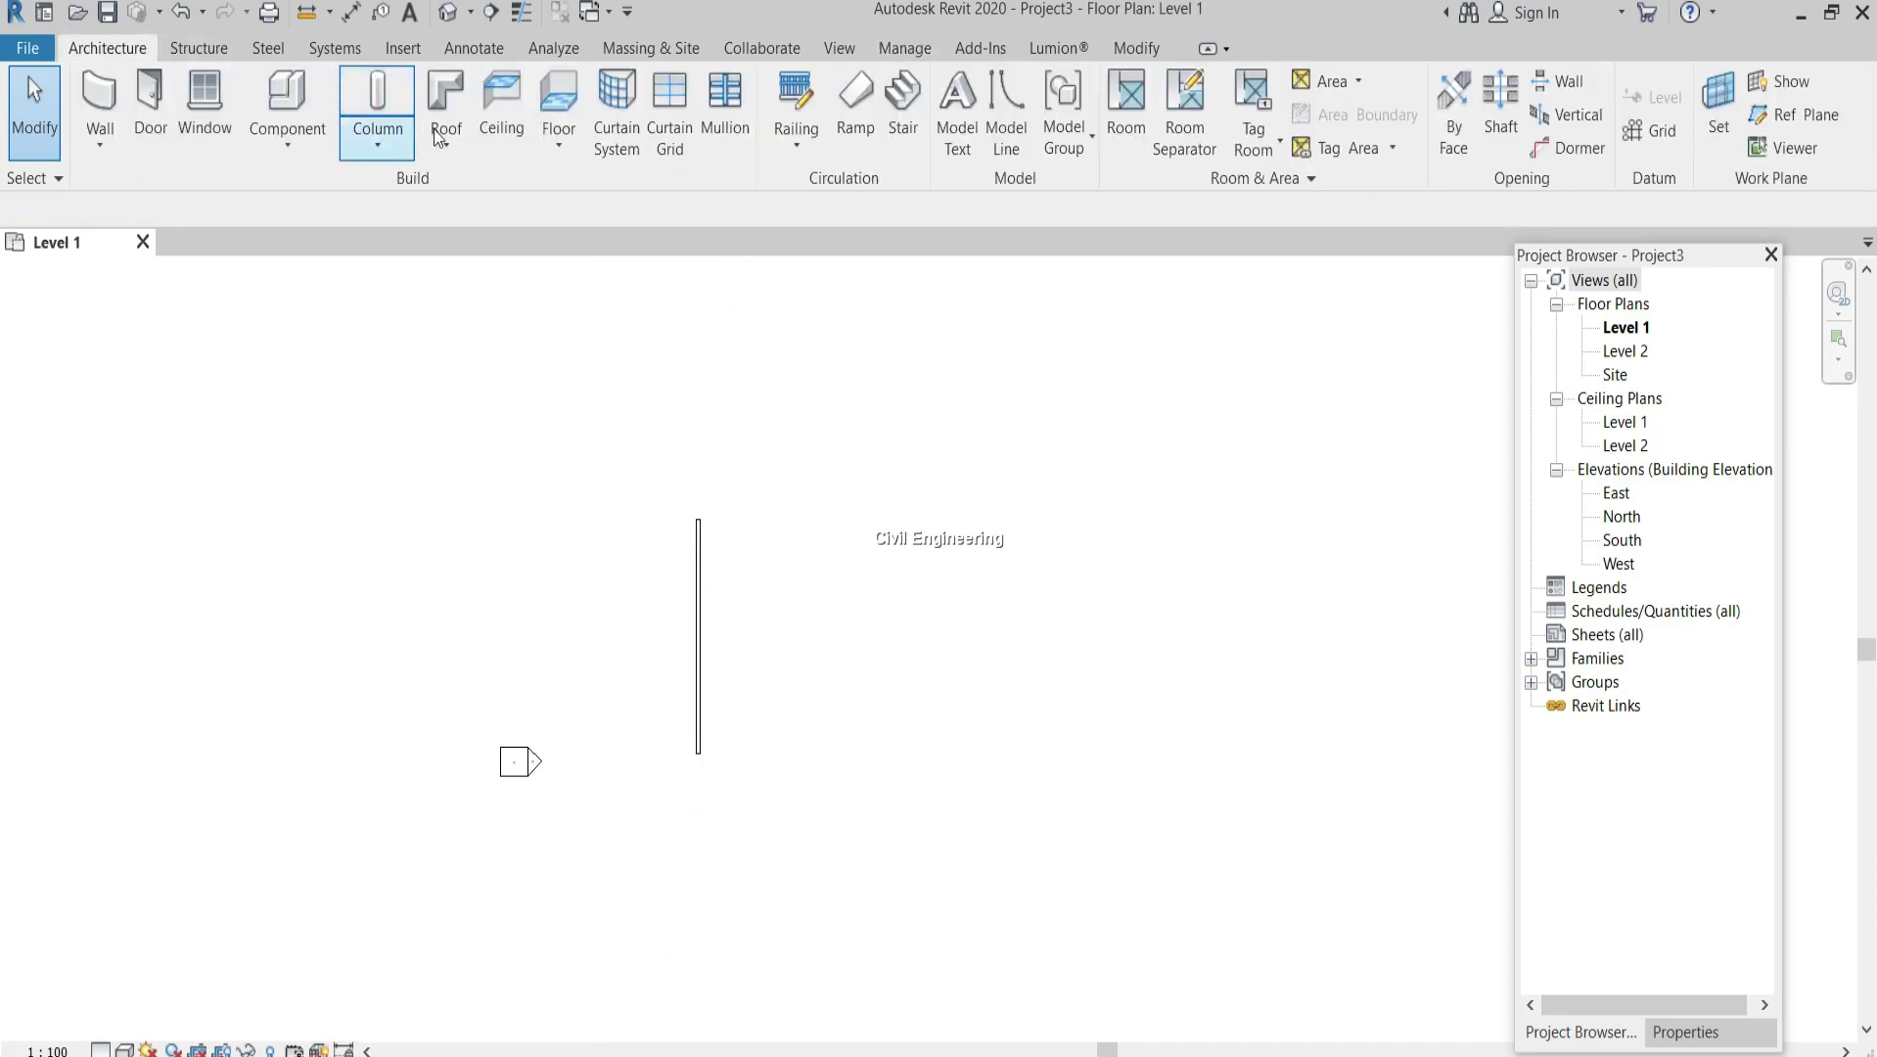
pyautogui.click(560, 143)
pyautogui.click(601, 190)
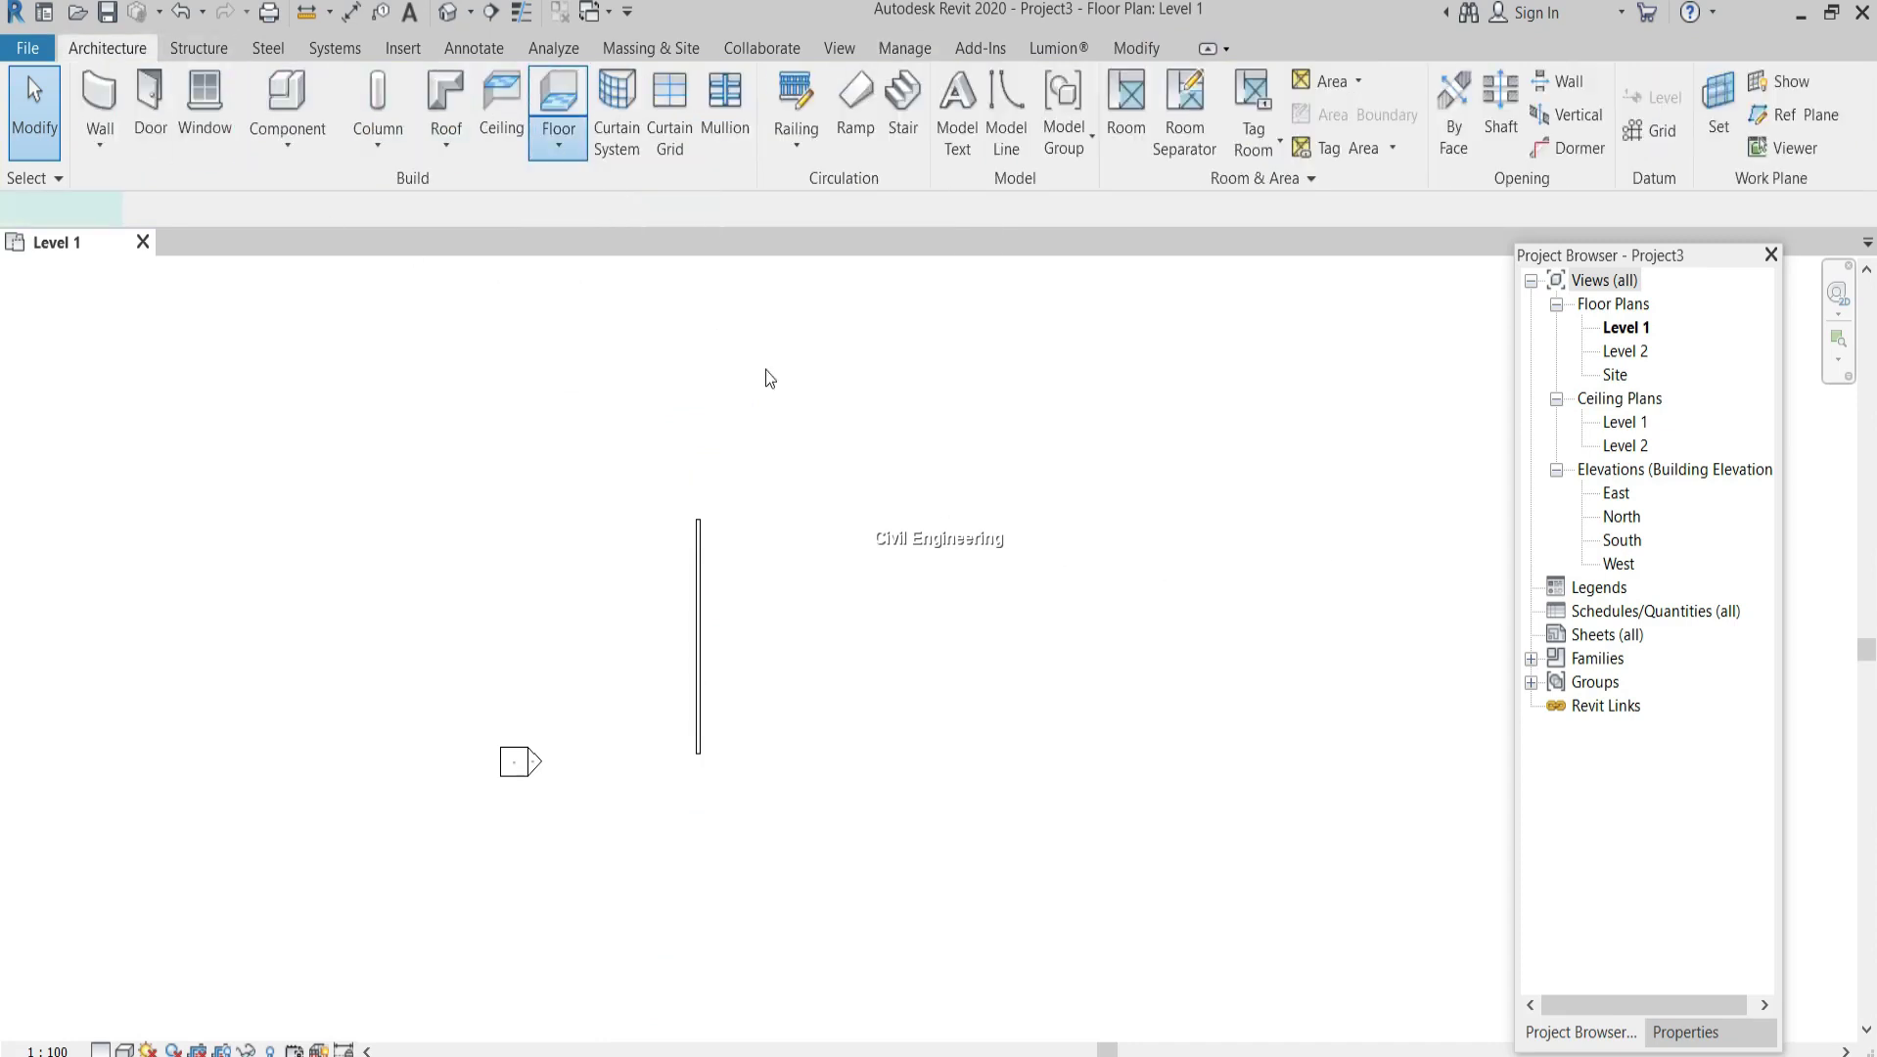
pyautogui.click(1195, 81)
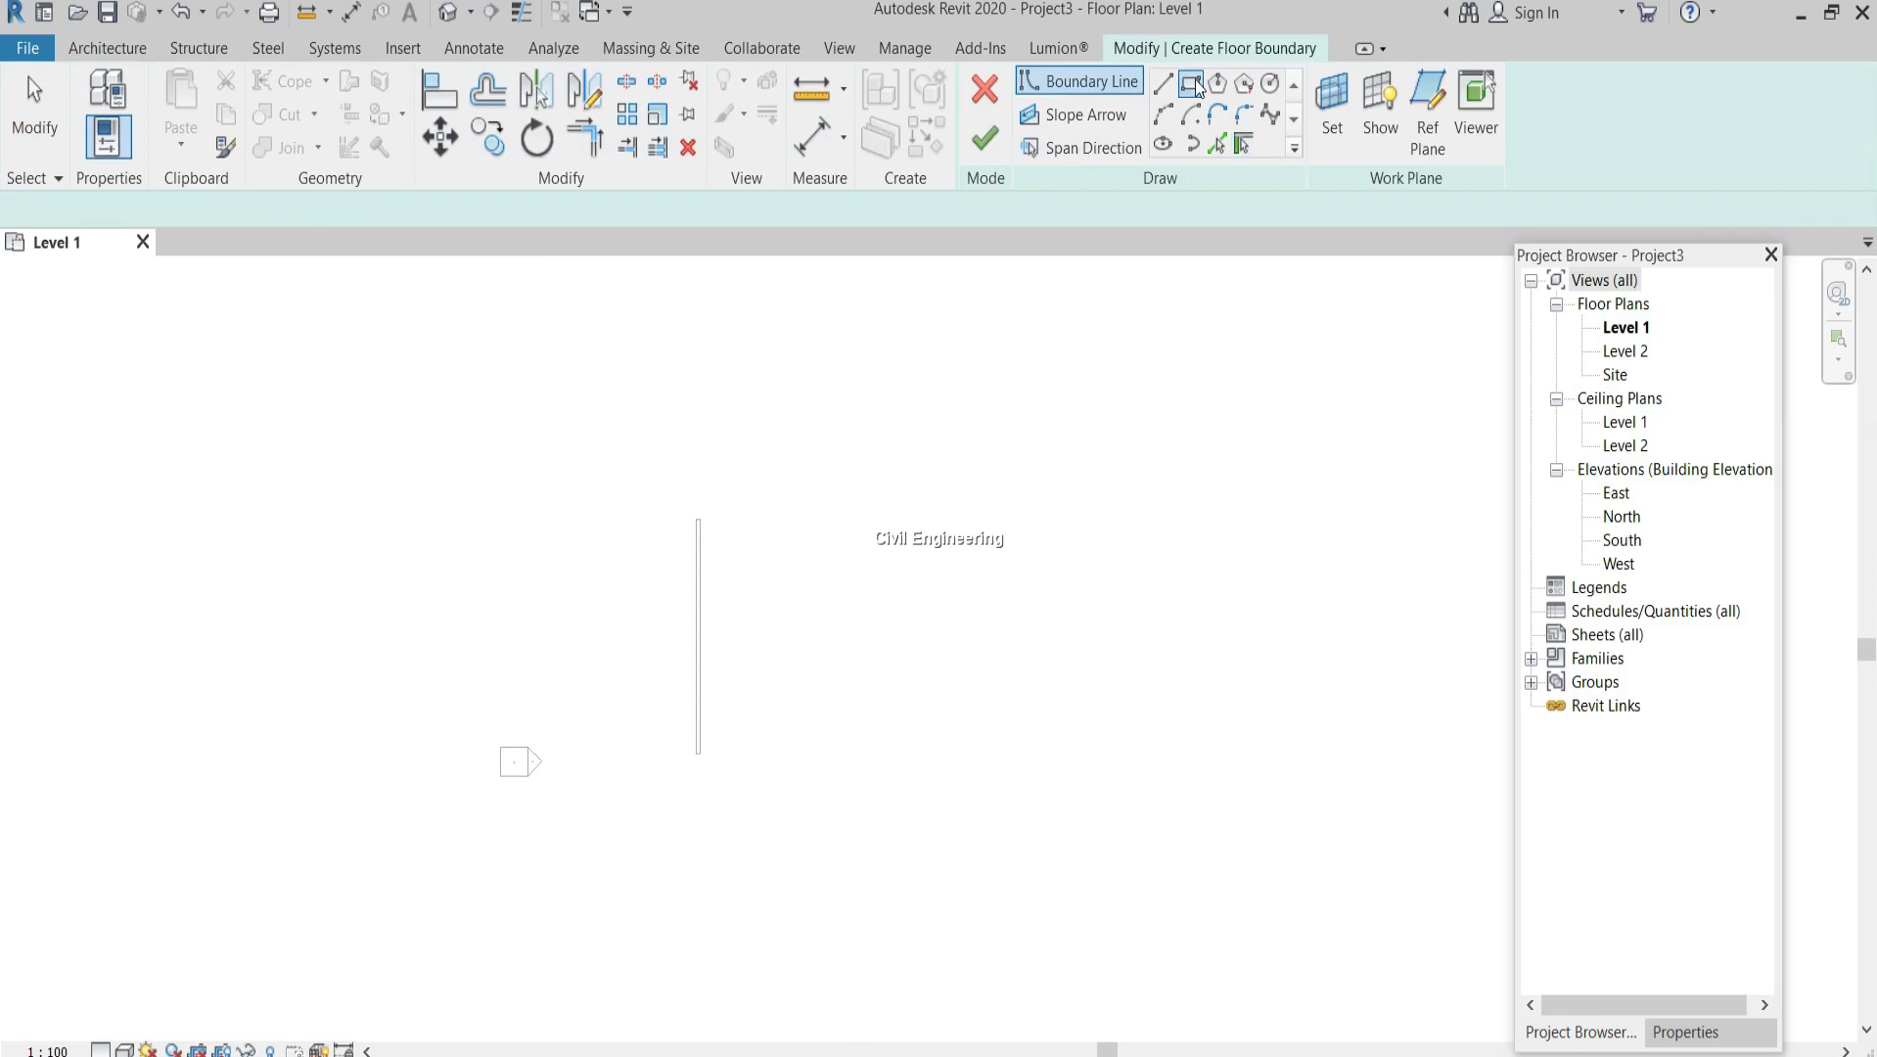
pyautogui.click(803, 497)
pyautogui.click(952, 637)
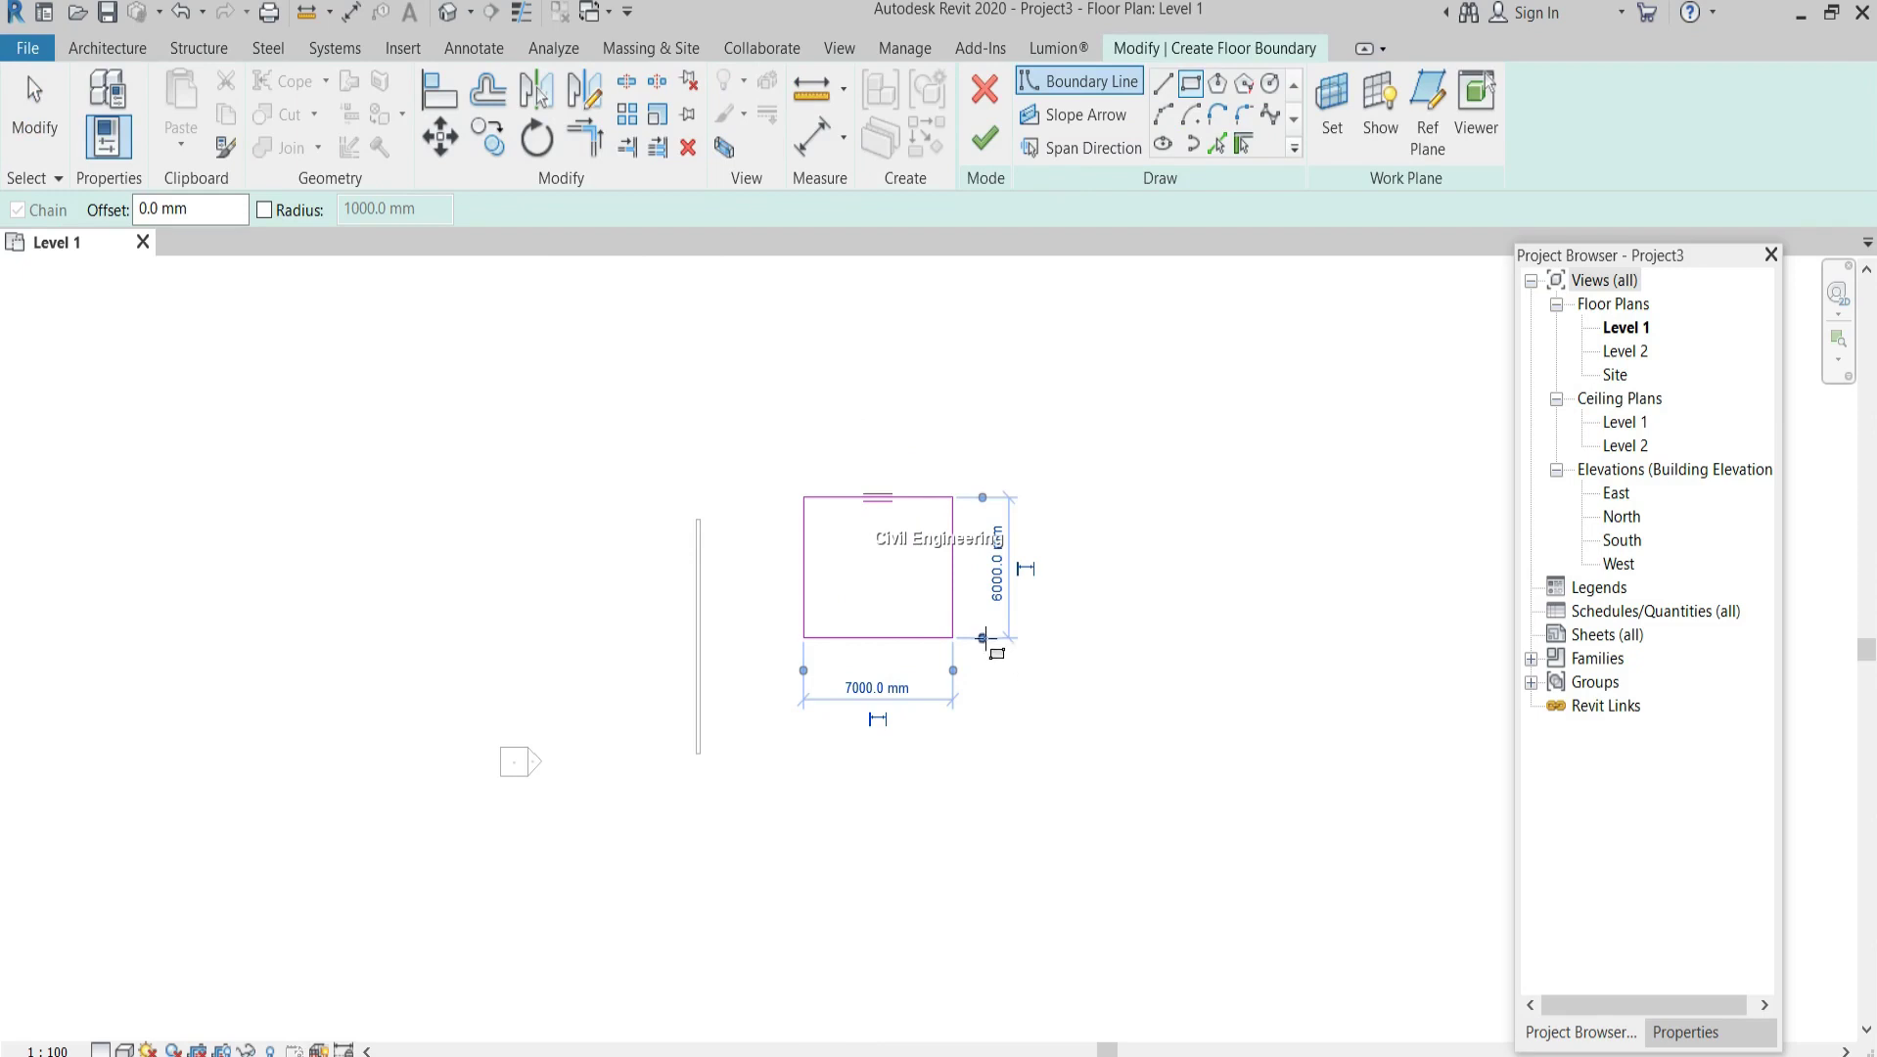
pyautogui.press('Escape')
pyautogui.press('Escape')
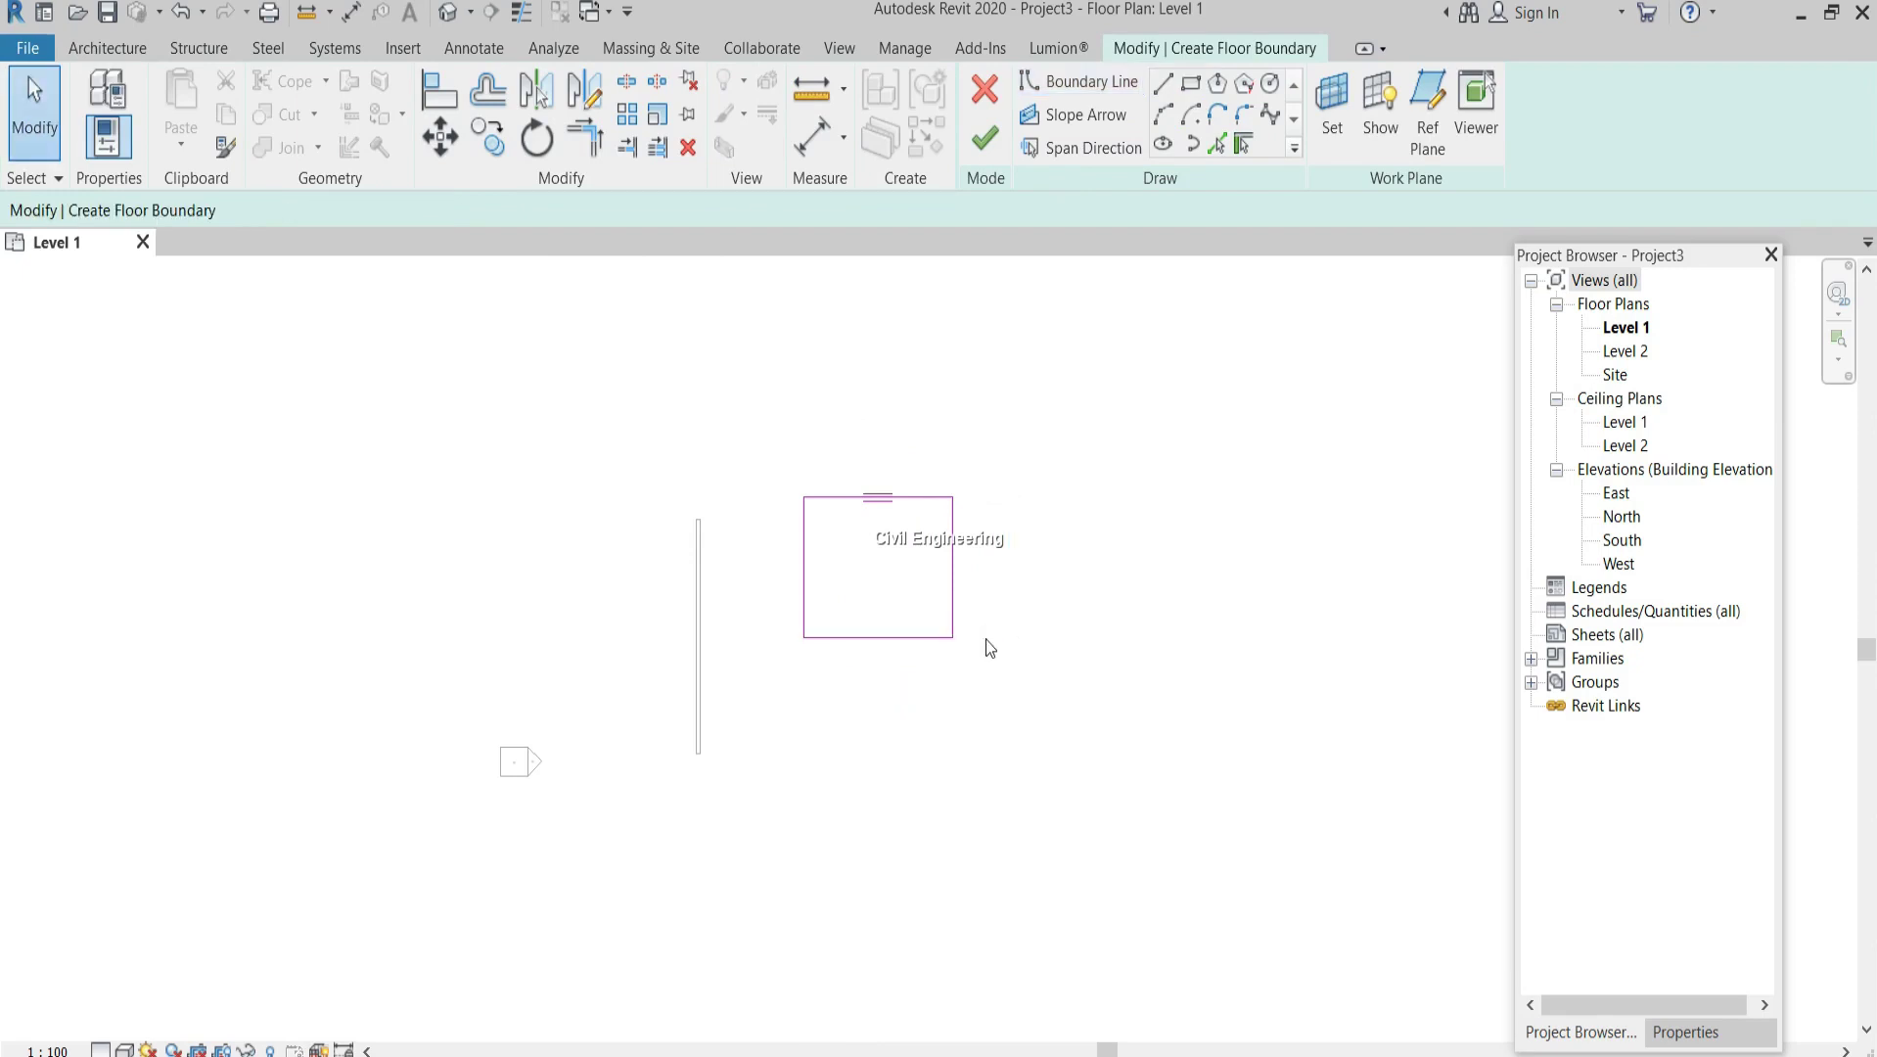
pyautogui.click(984, 140)
pyautogui.click(982, 590)
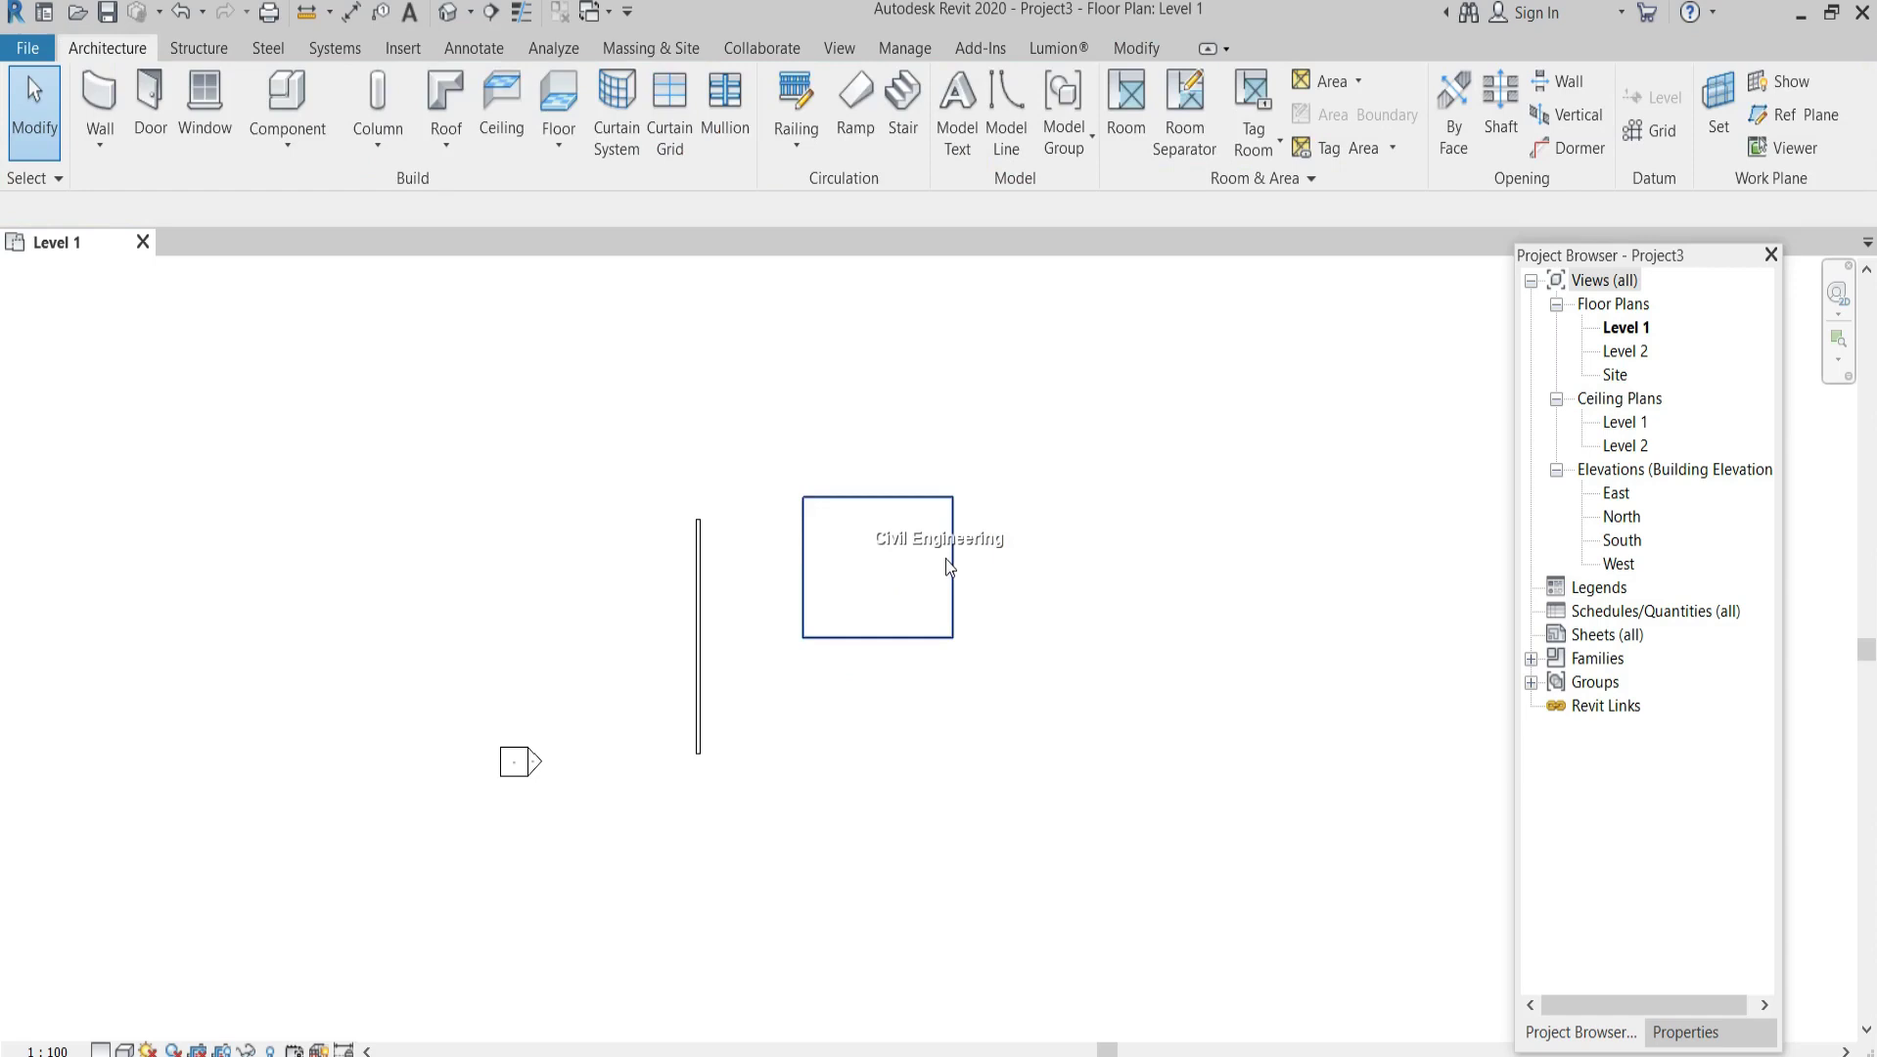
# Select the new floor and examine its perimeter, area and volume units in its properties
pyautogui.click(950, 566)
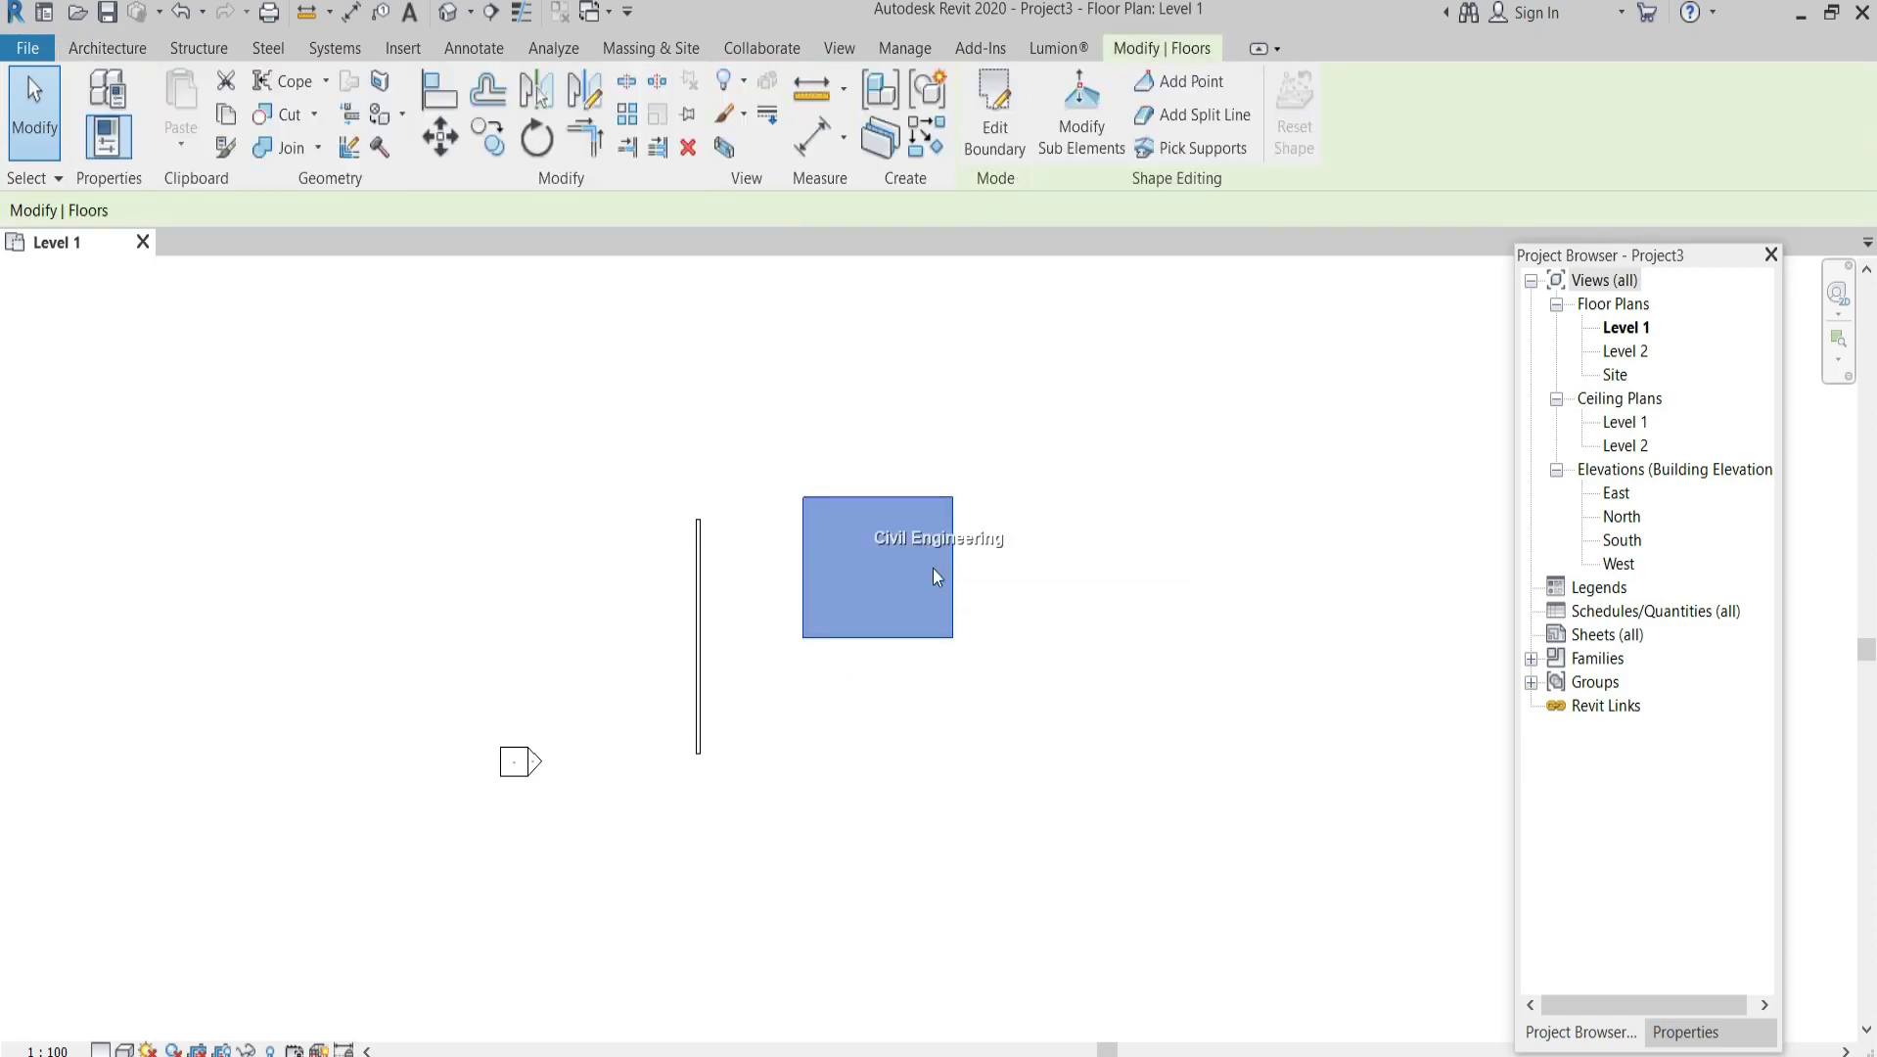
pyautogui.click(1685, 1033)
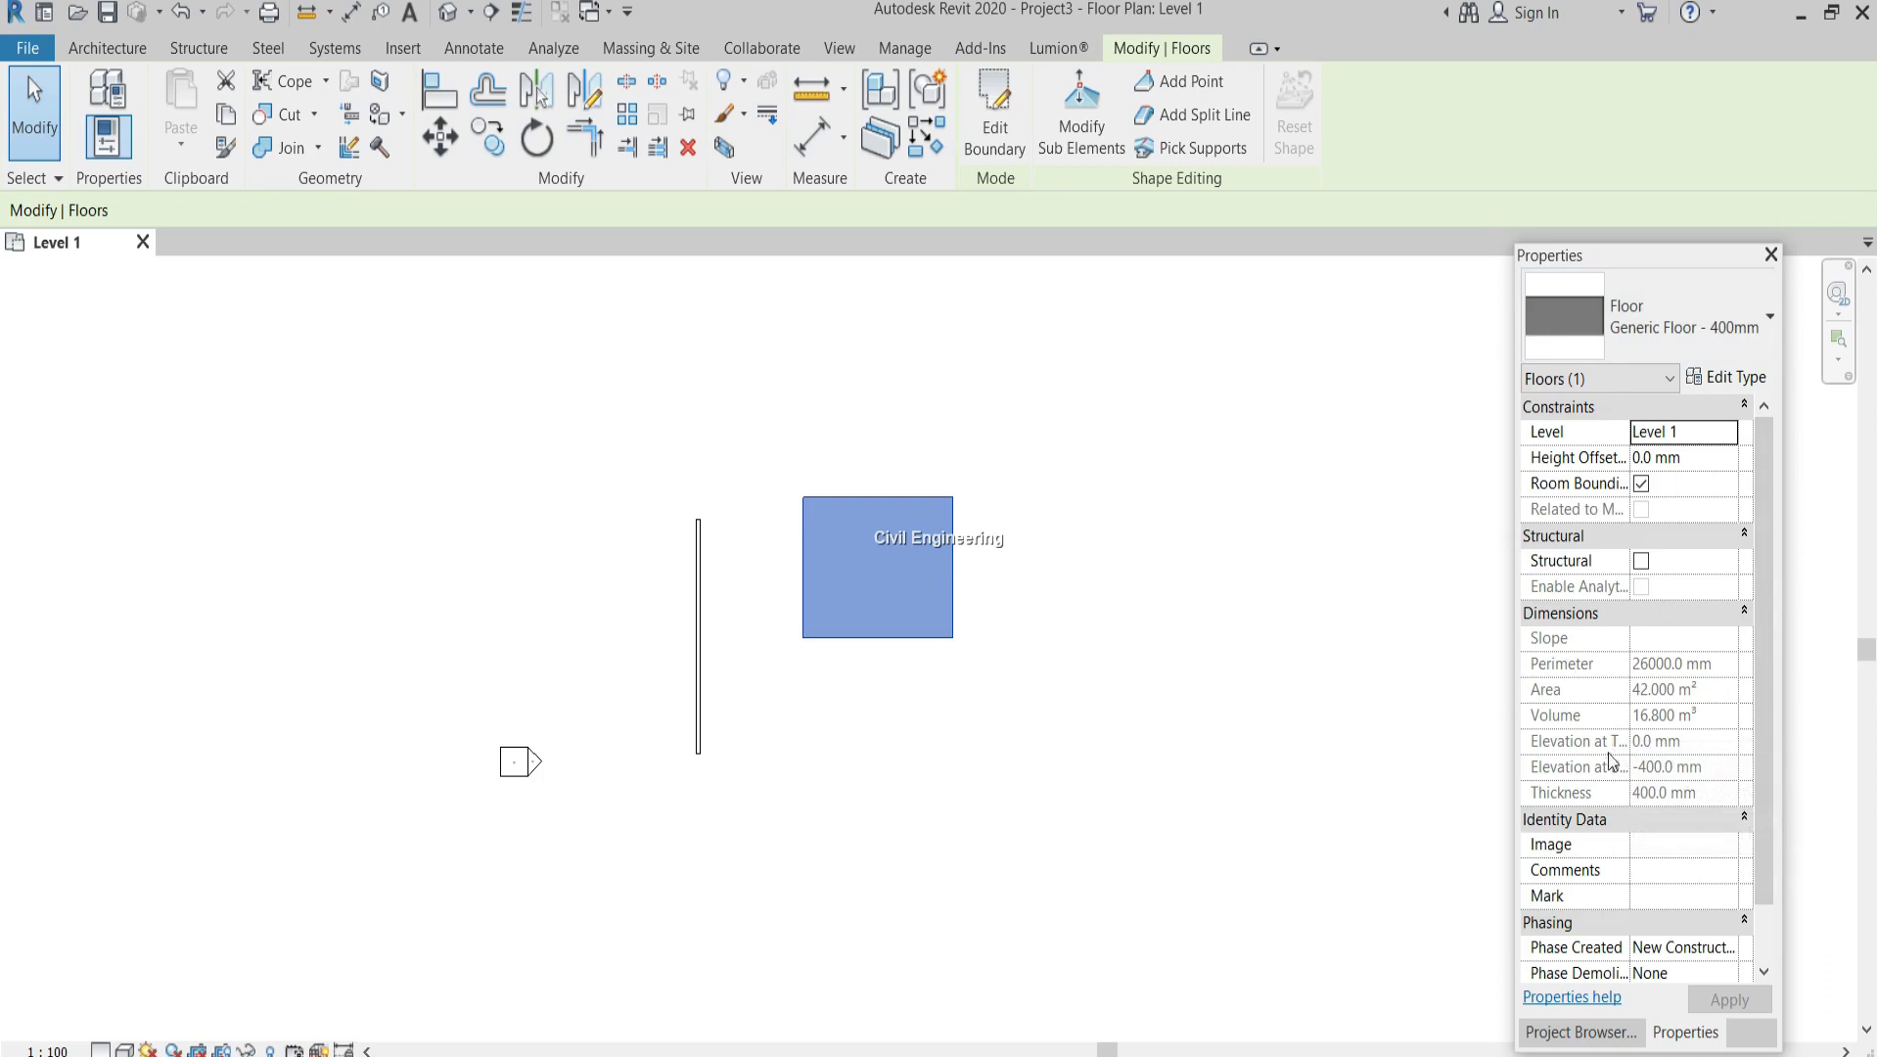
pyautogui.click(1031, 559)
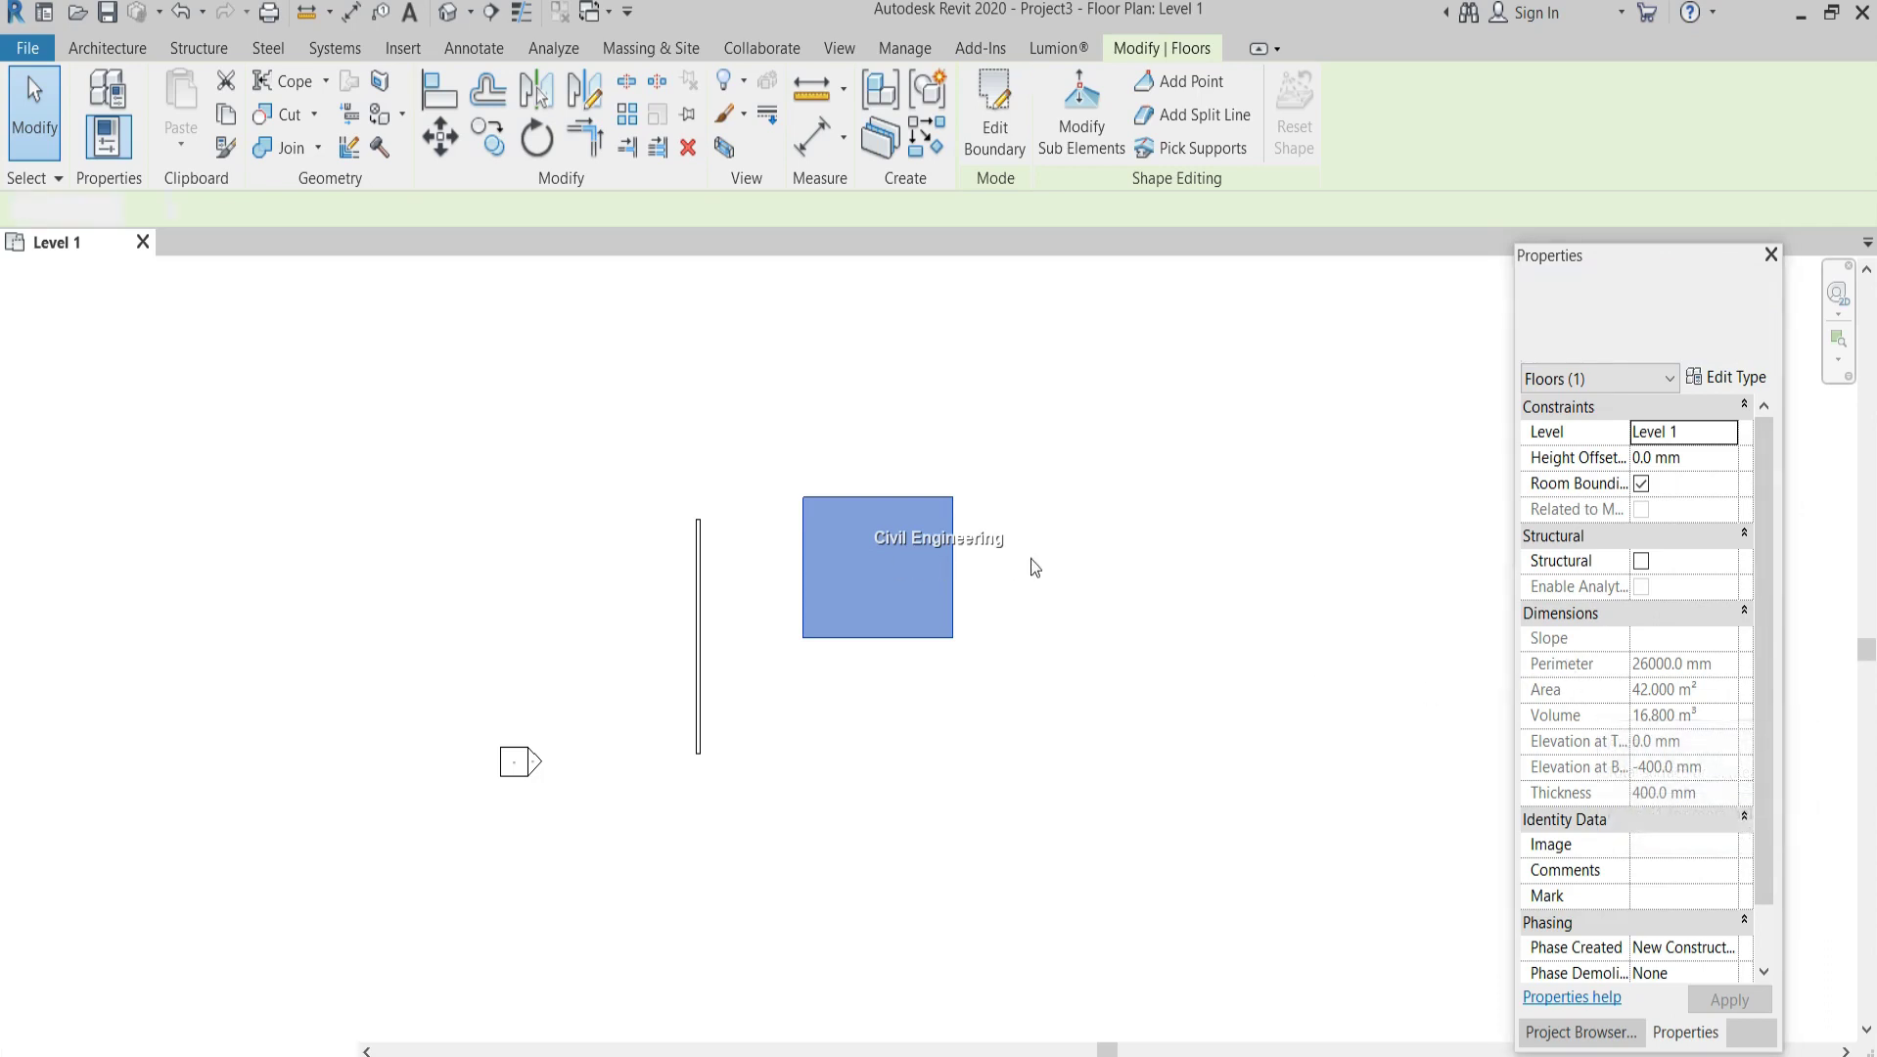
pyautogui.click(954, 539)
pyautogui.click(1112, 498)
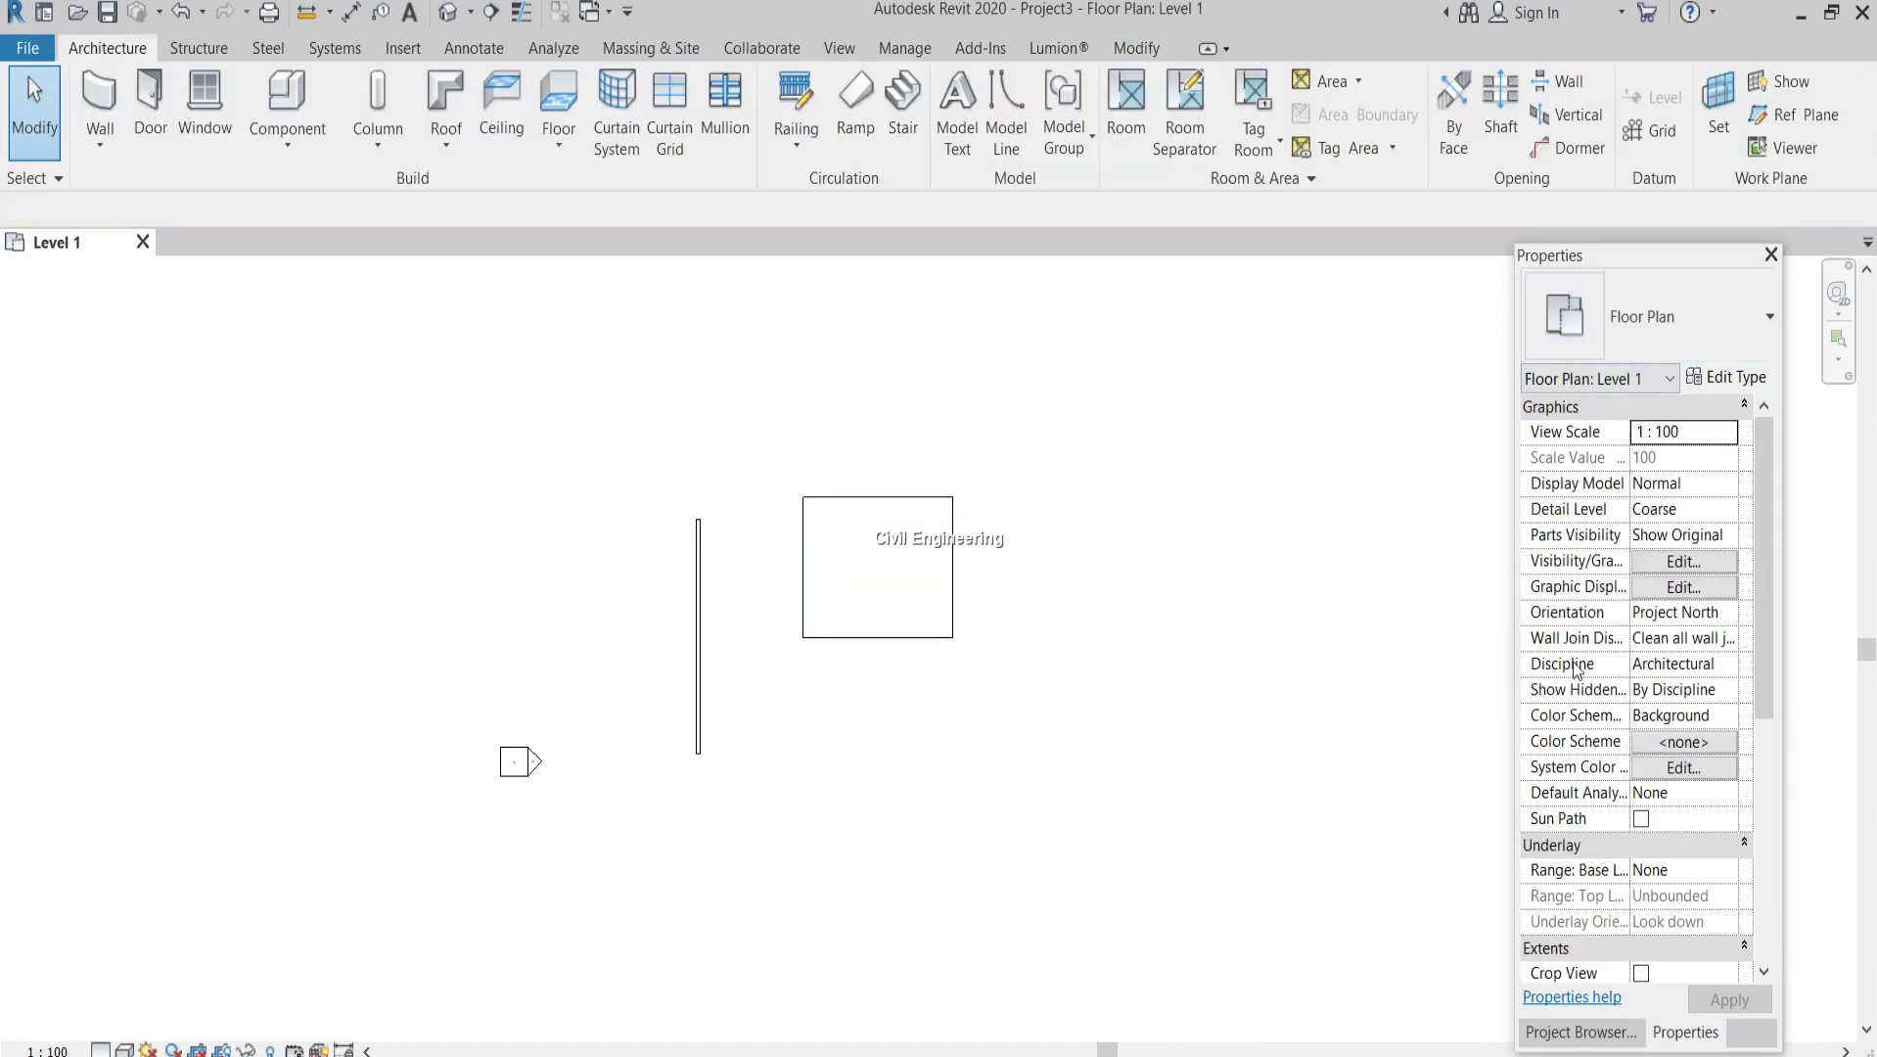
pyautogui.click(954, 545)
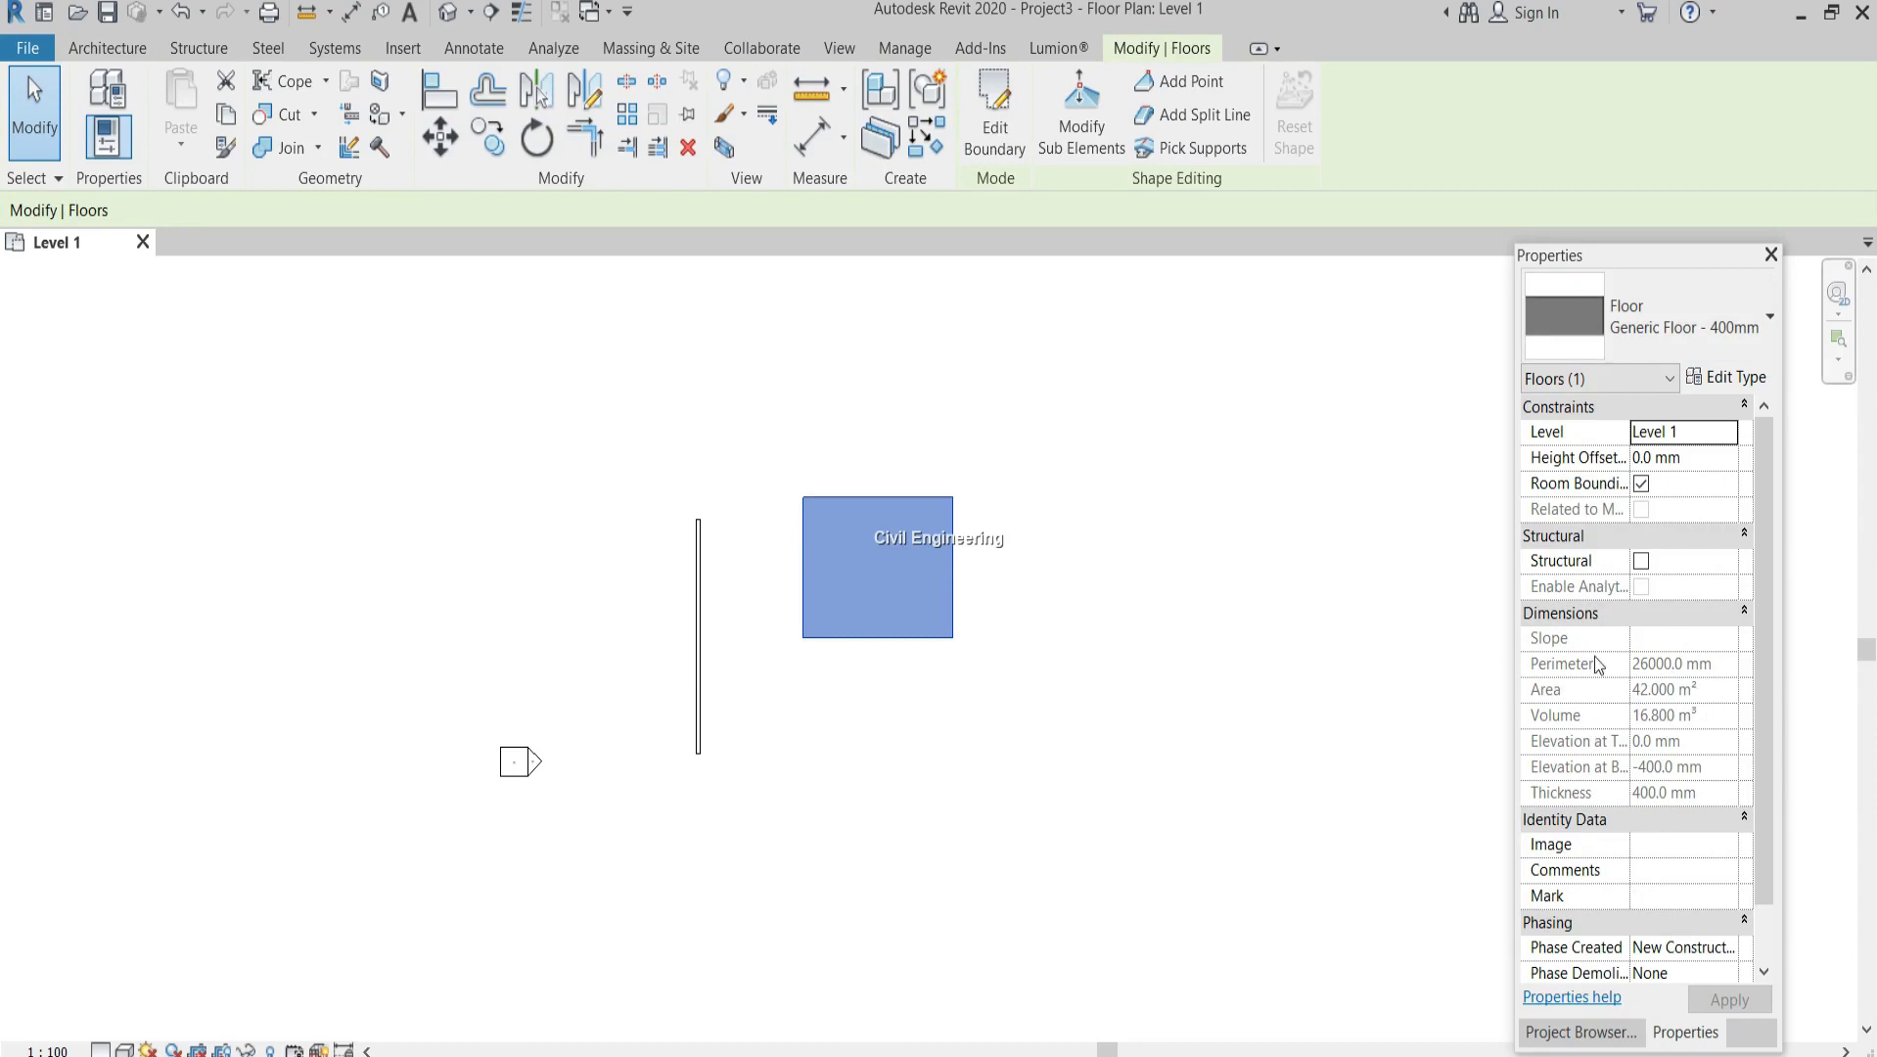
pyautogui.click(1218, 581)
# Open the area format in Project Units and set the units to Square feet
pyautogui.click(900, 555)
pyautogui.click(906, 49)
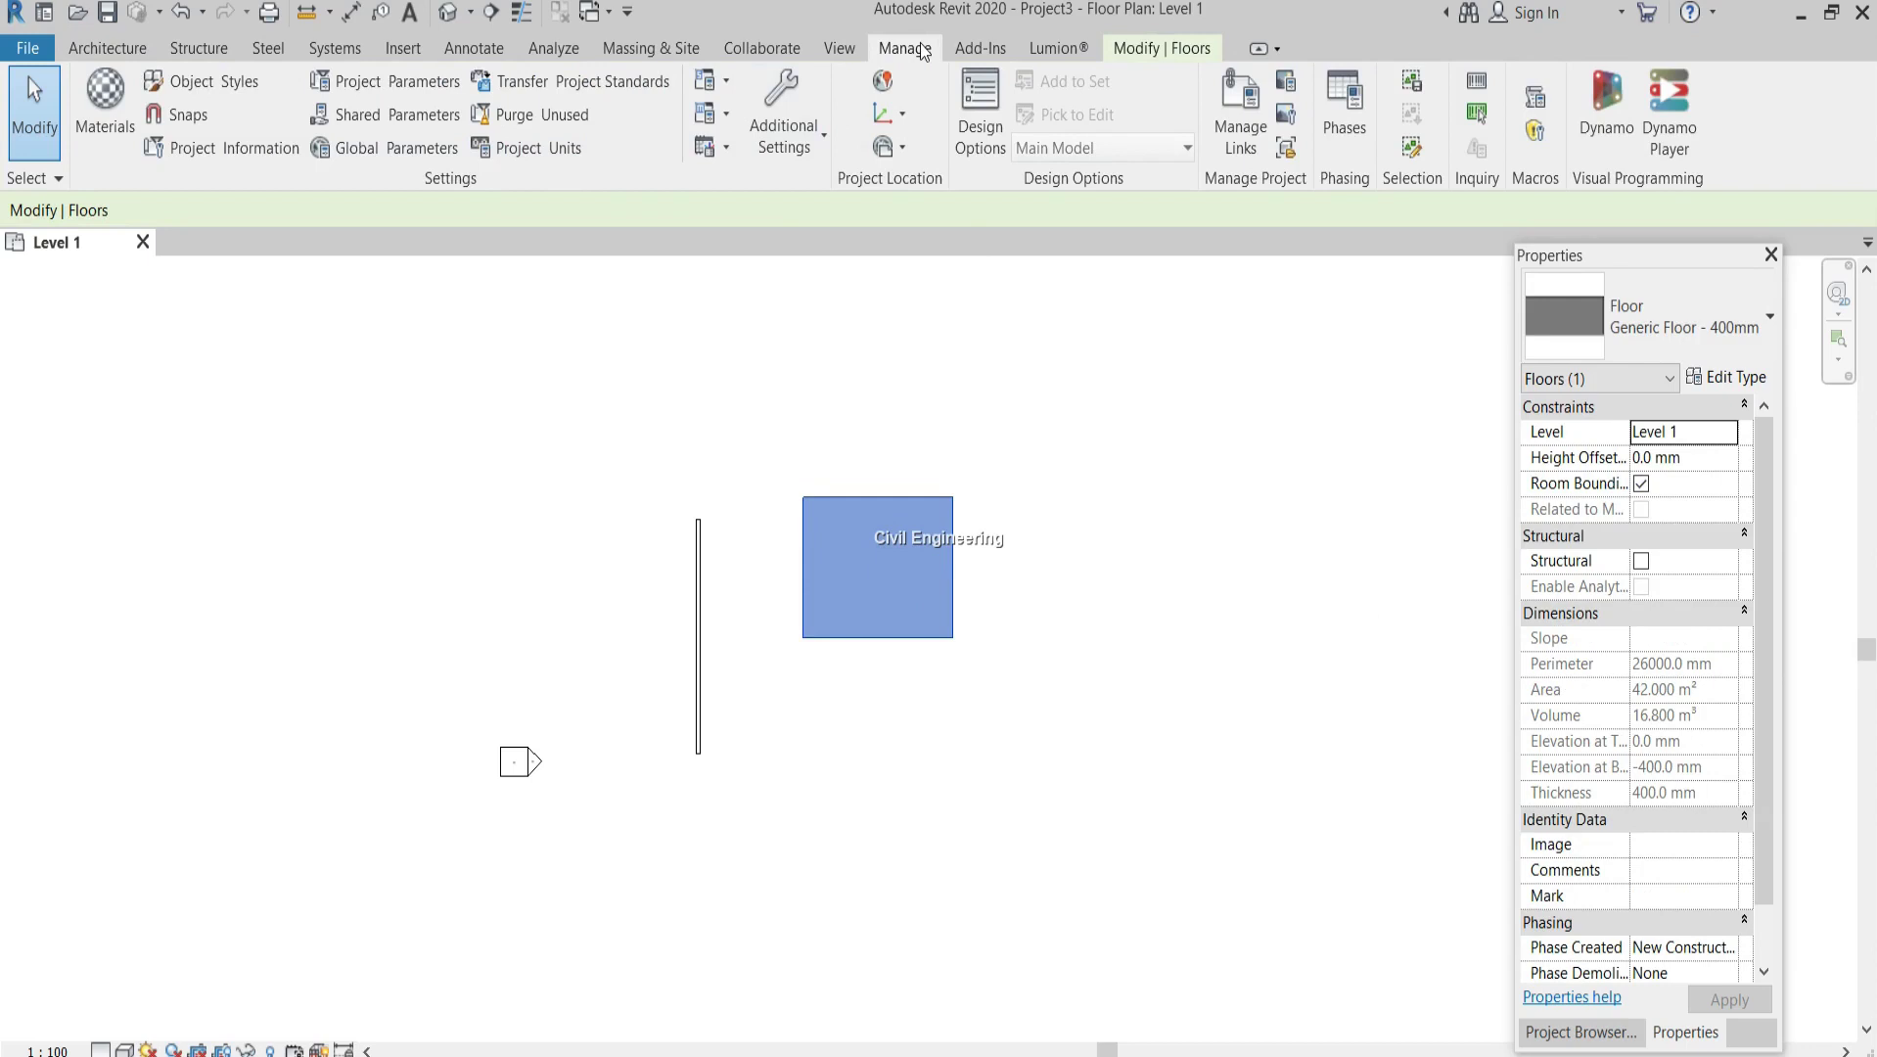
pyautogui.click(534, 150)
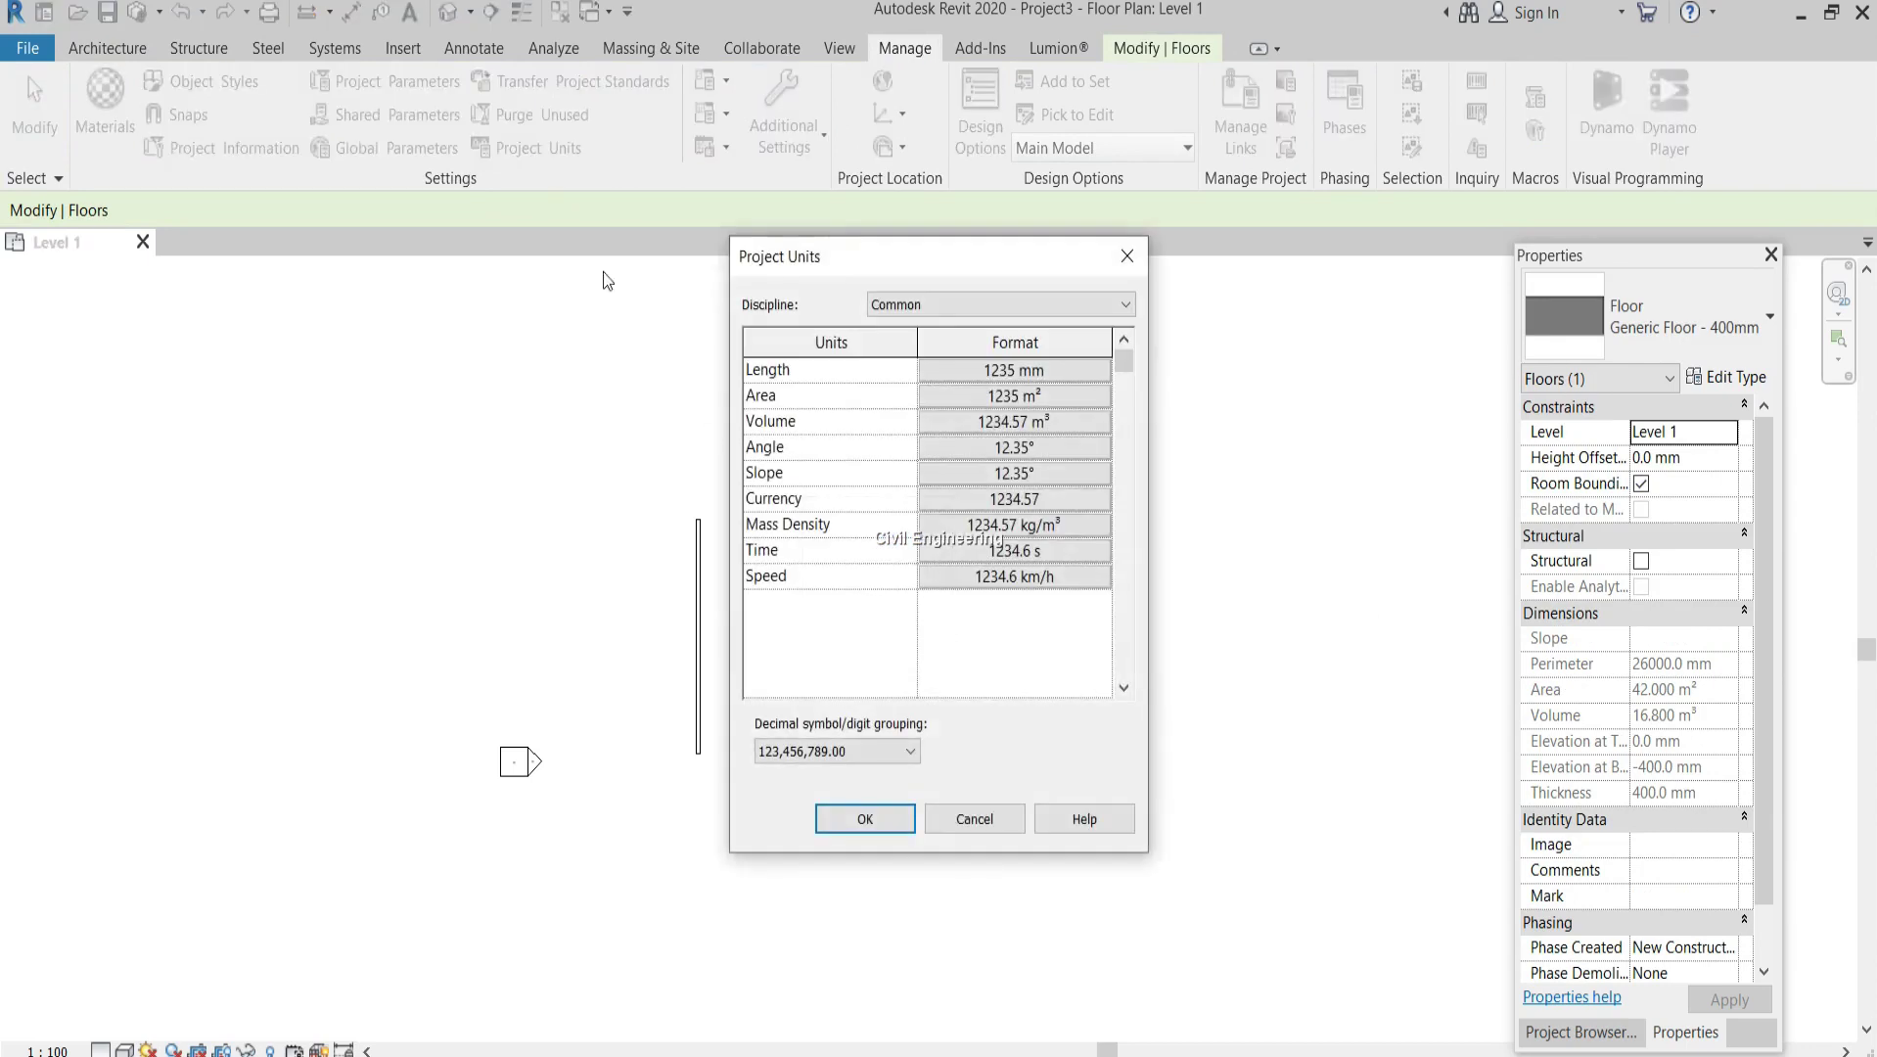
pyautogui.click(1033, 396)
pyautogui.click(1007, 413)
pyautogui.click(978, 458)
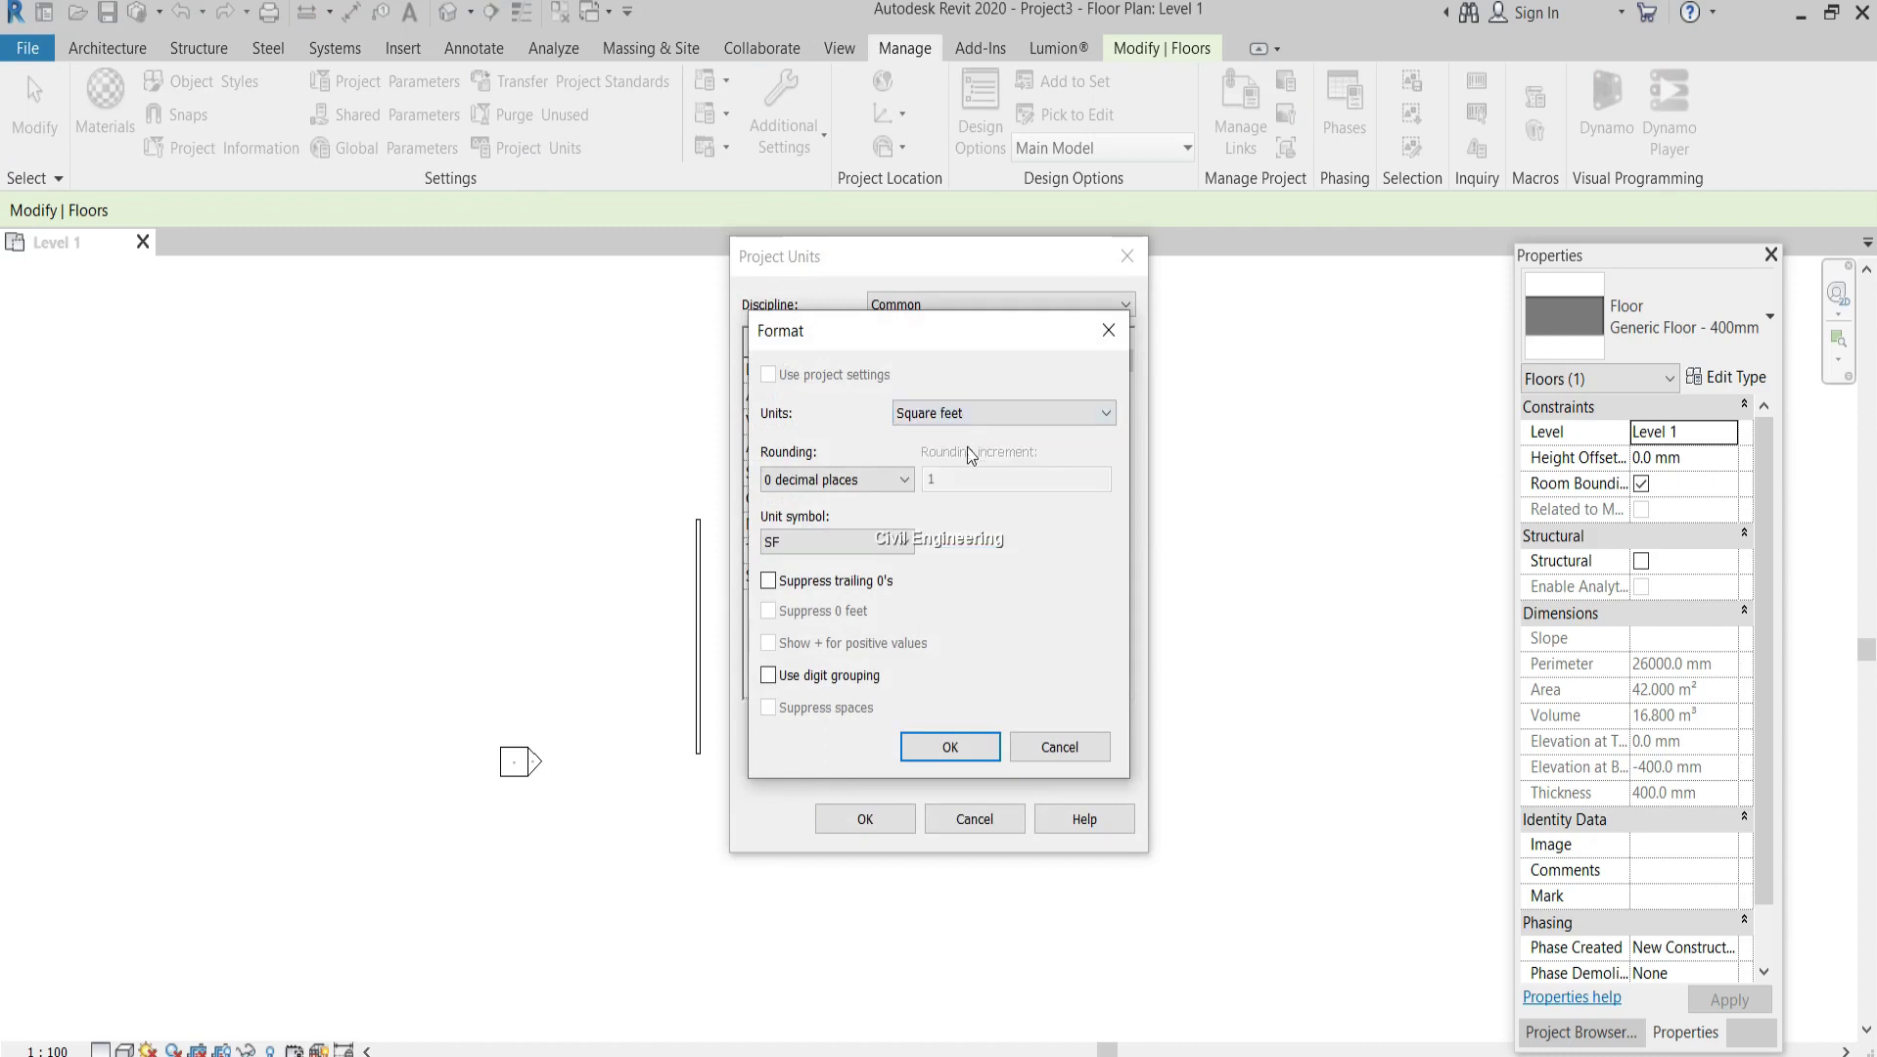
# Set the area format's unit symbol to ft² and apply the Project Units settings
pyautogui.click(805, 541)
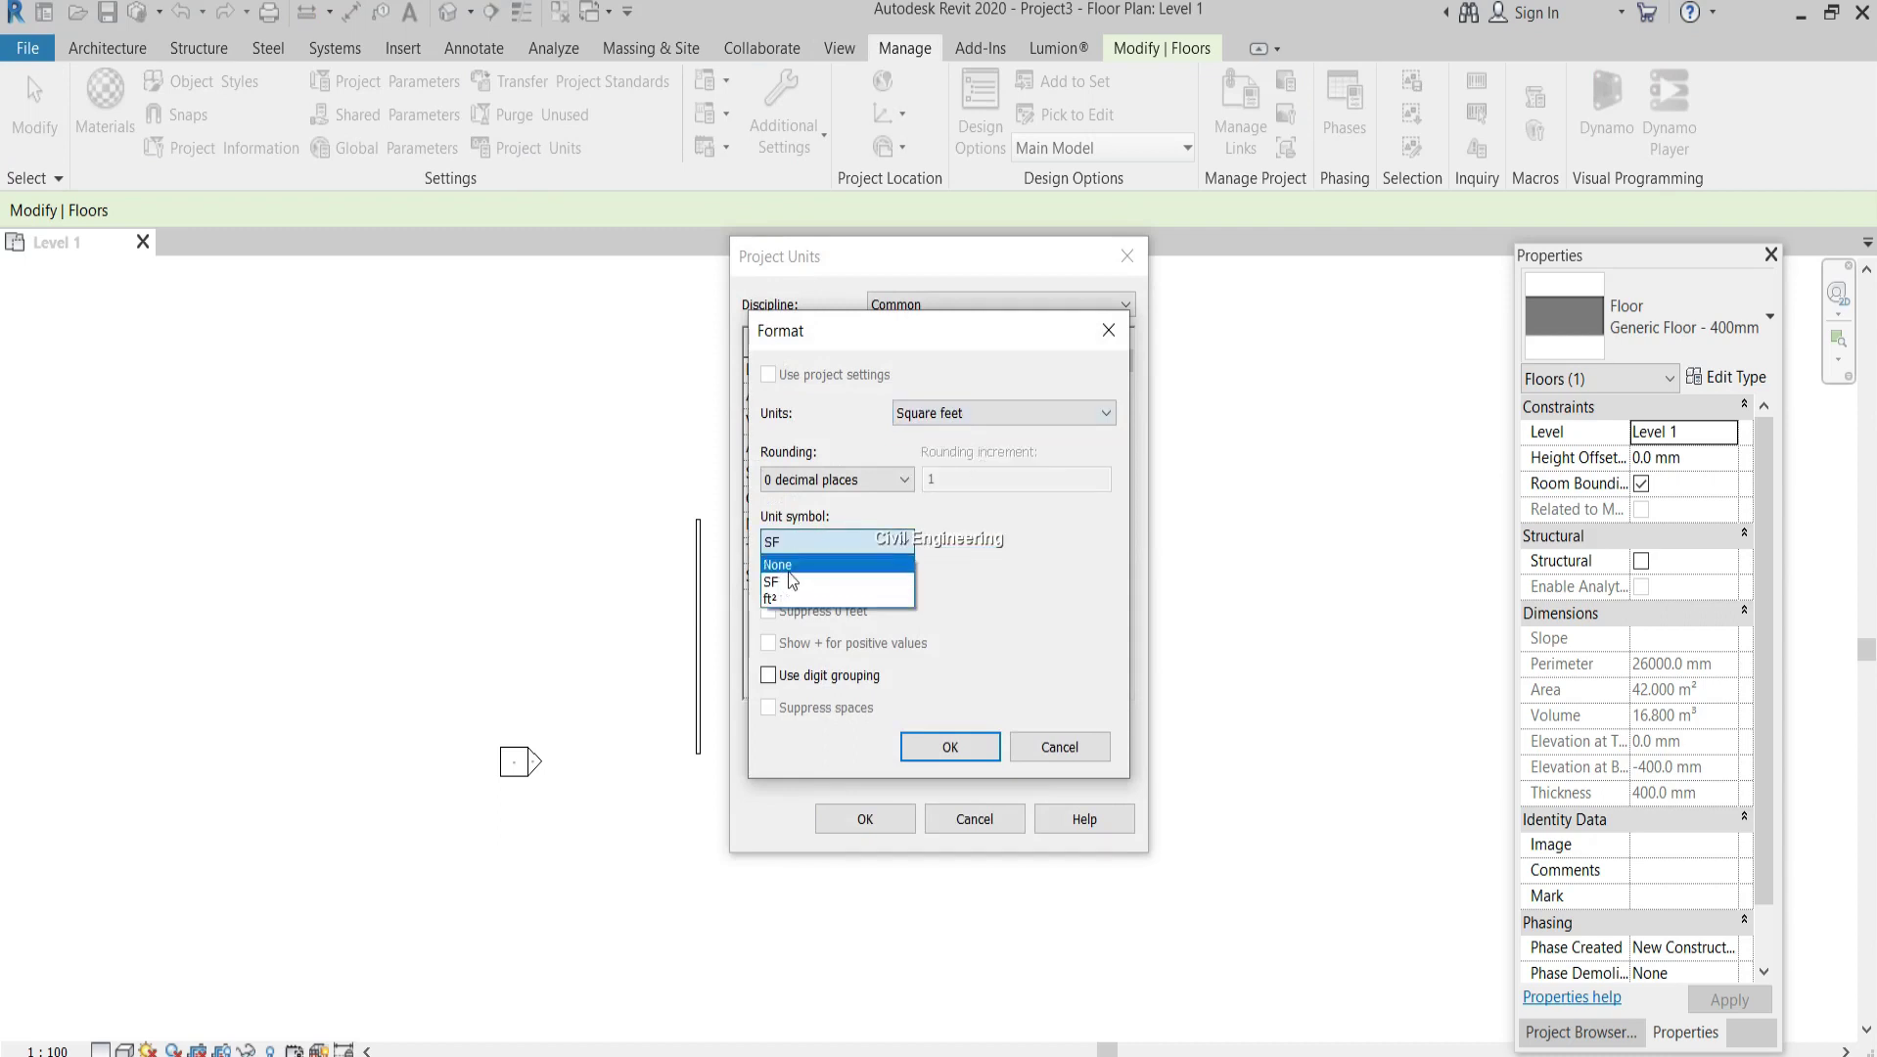
pyautogui.click(788, 598)
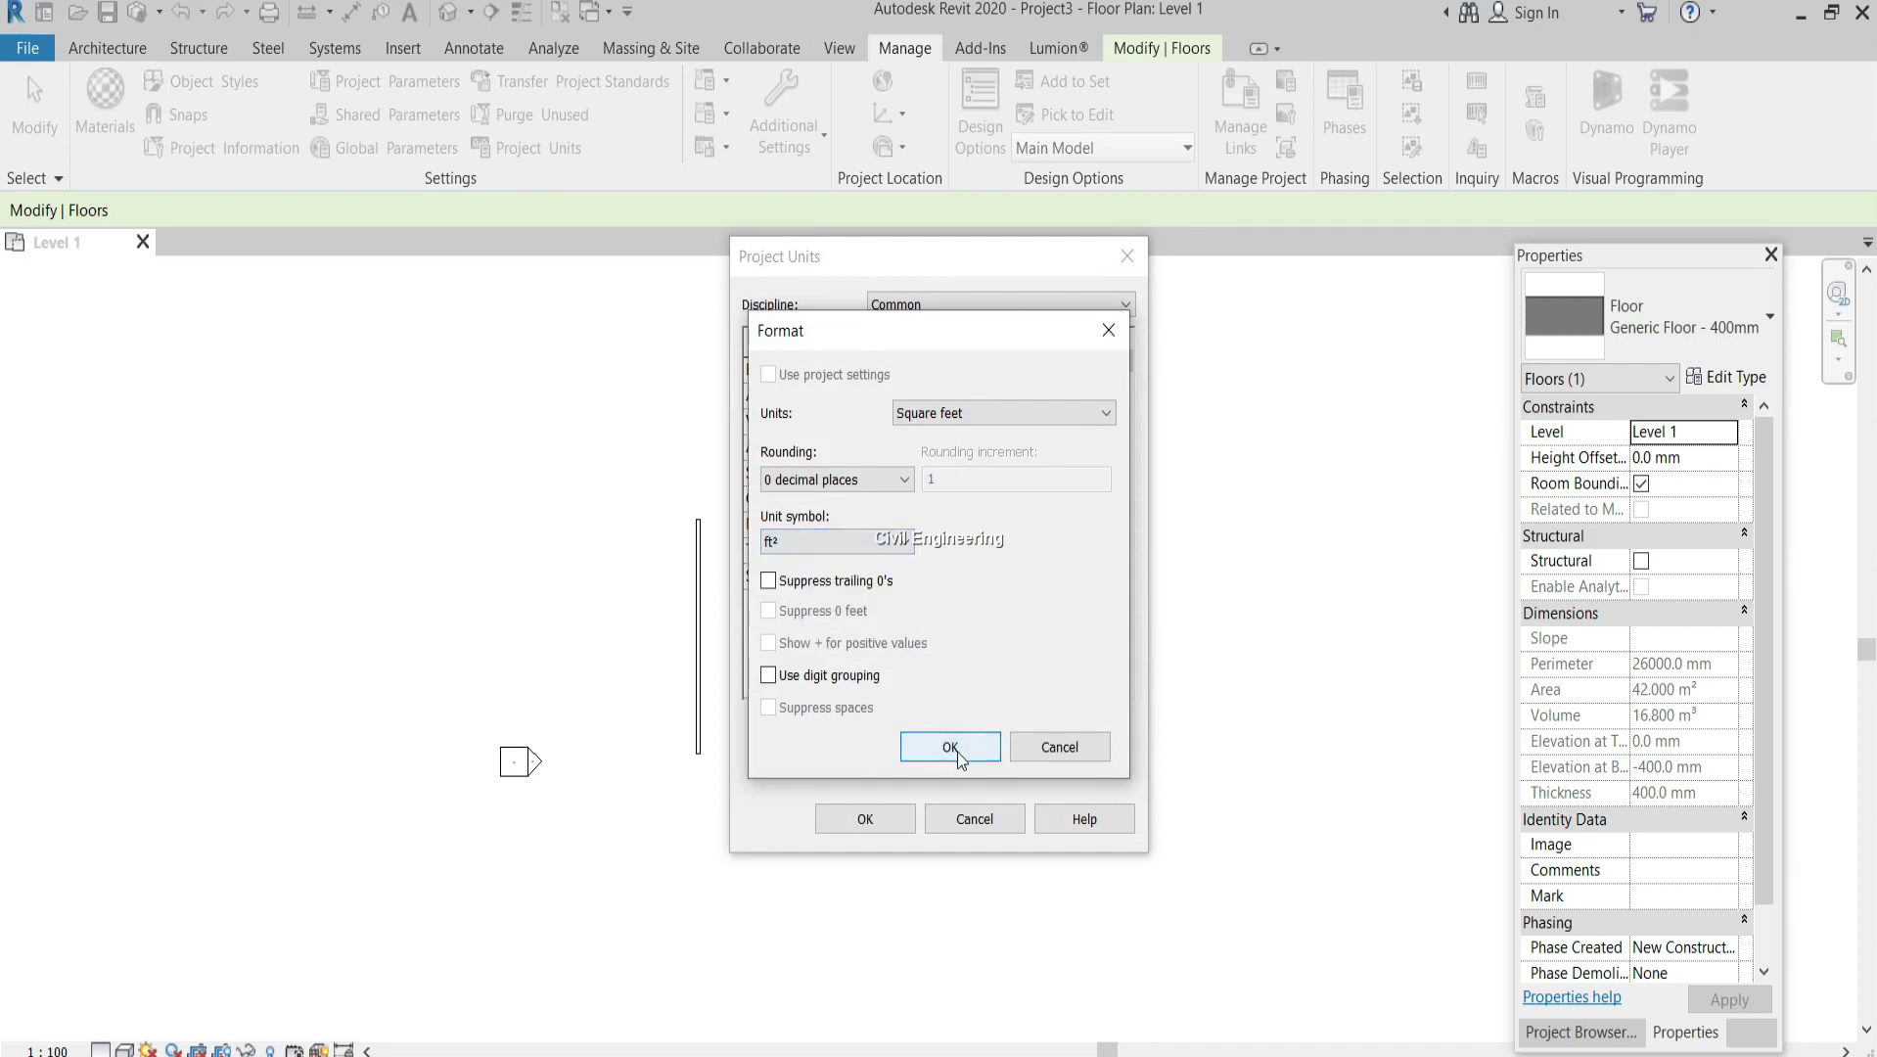
pyautogui.click(957, 752)
pyautogui.click(871, 822)
# Select the floor and check the unit of its area in its properties
pyautogui.click(962, 698)
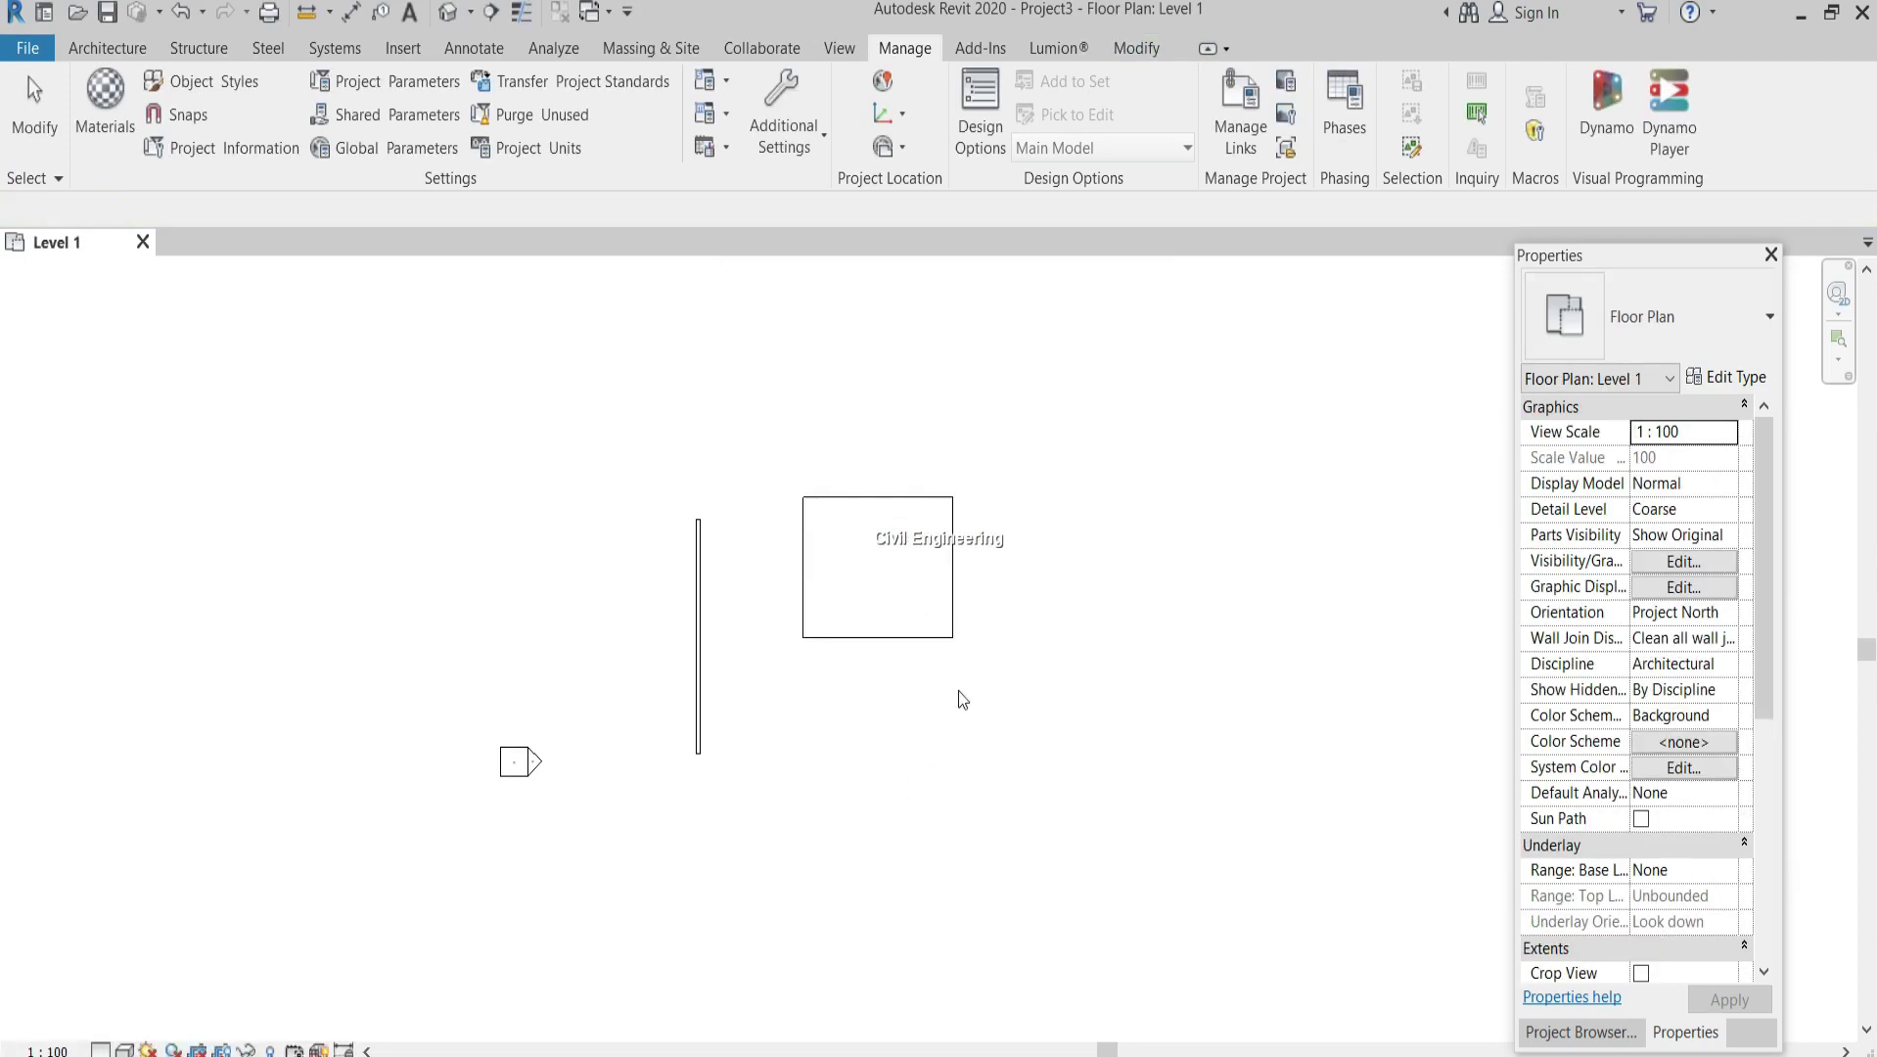
pyautogui.click(959, 554)
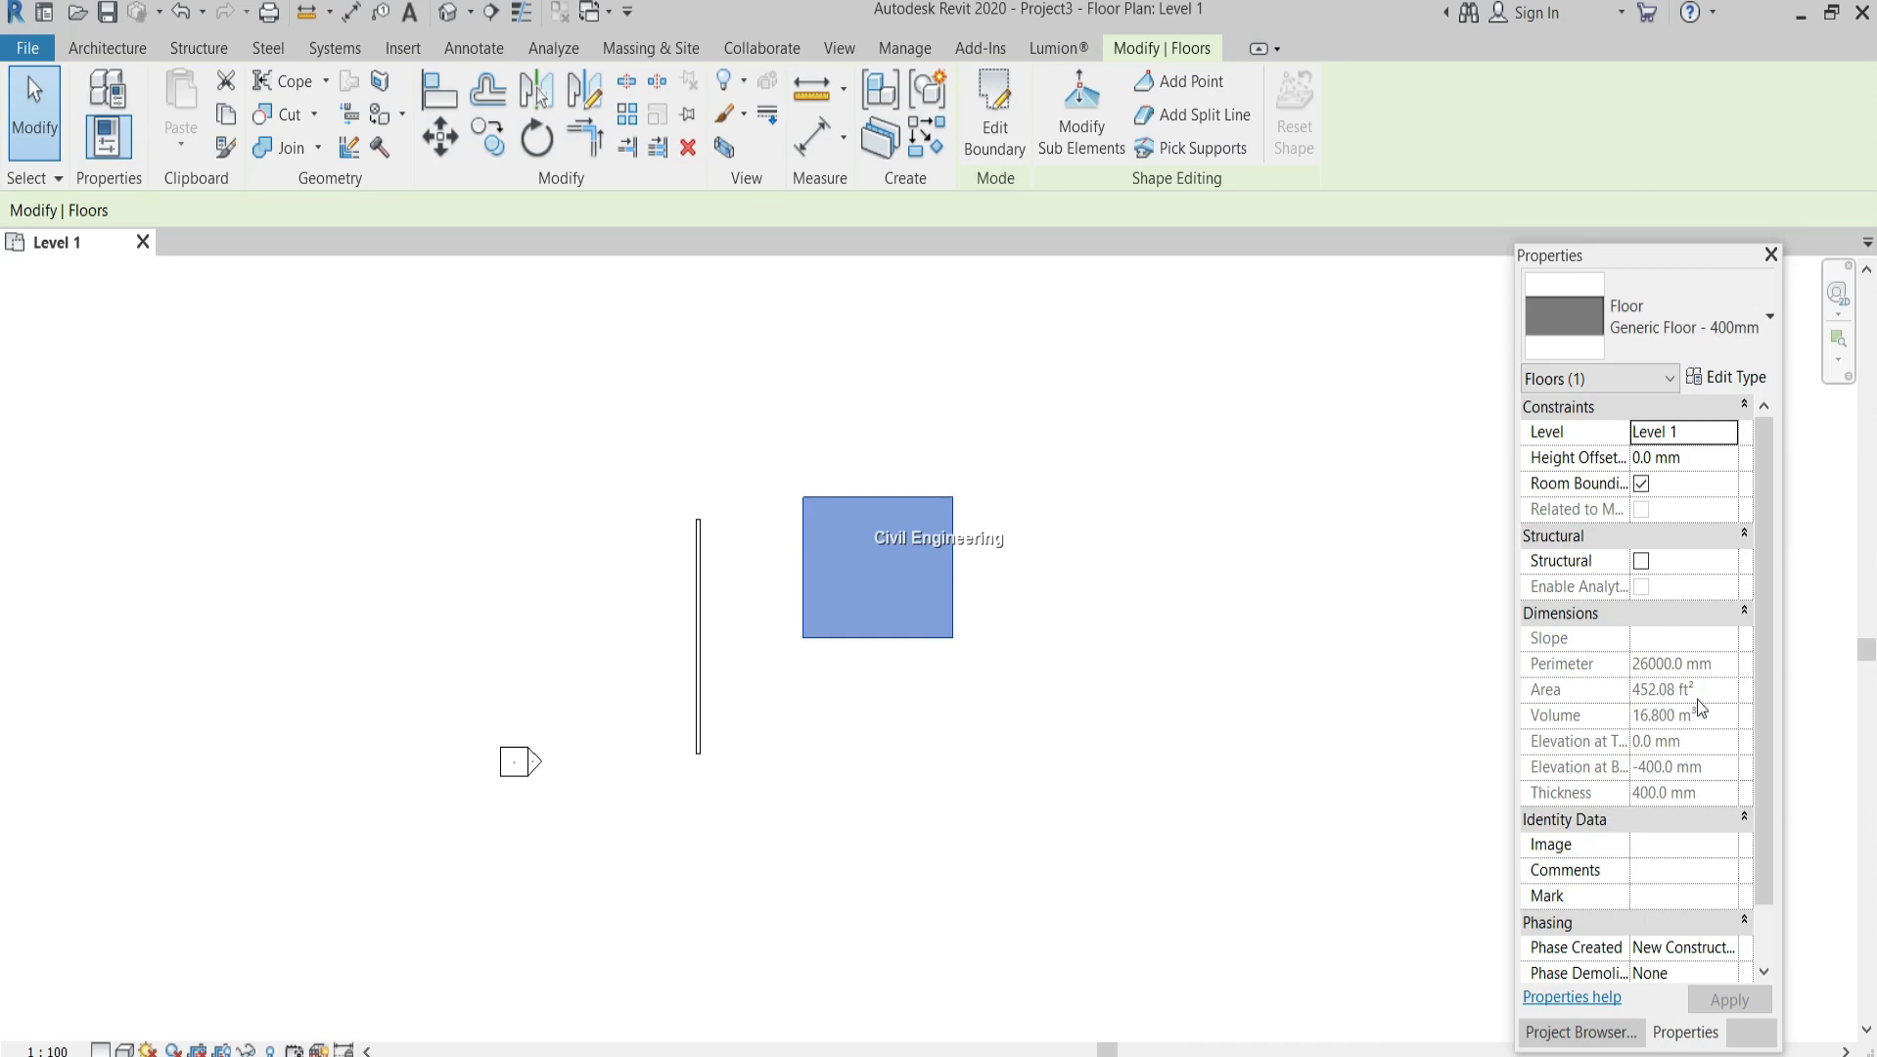
pyautogui.click(1116, 509)
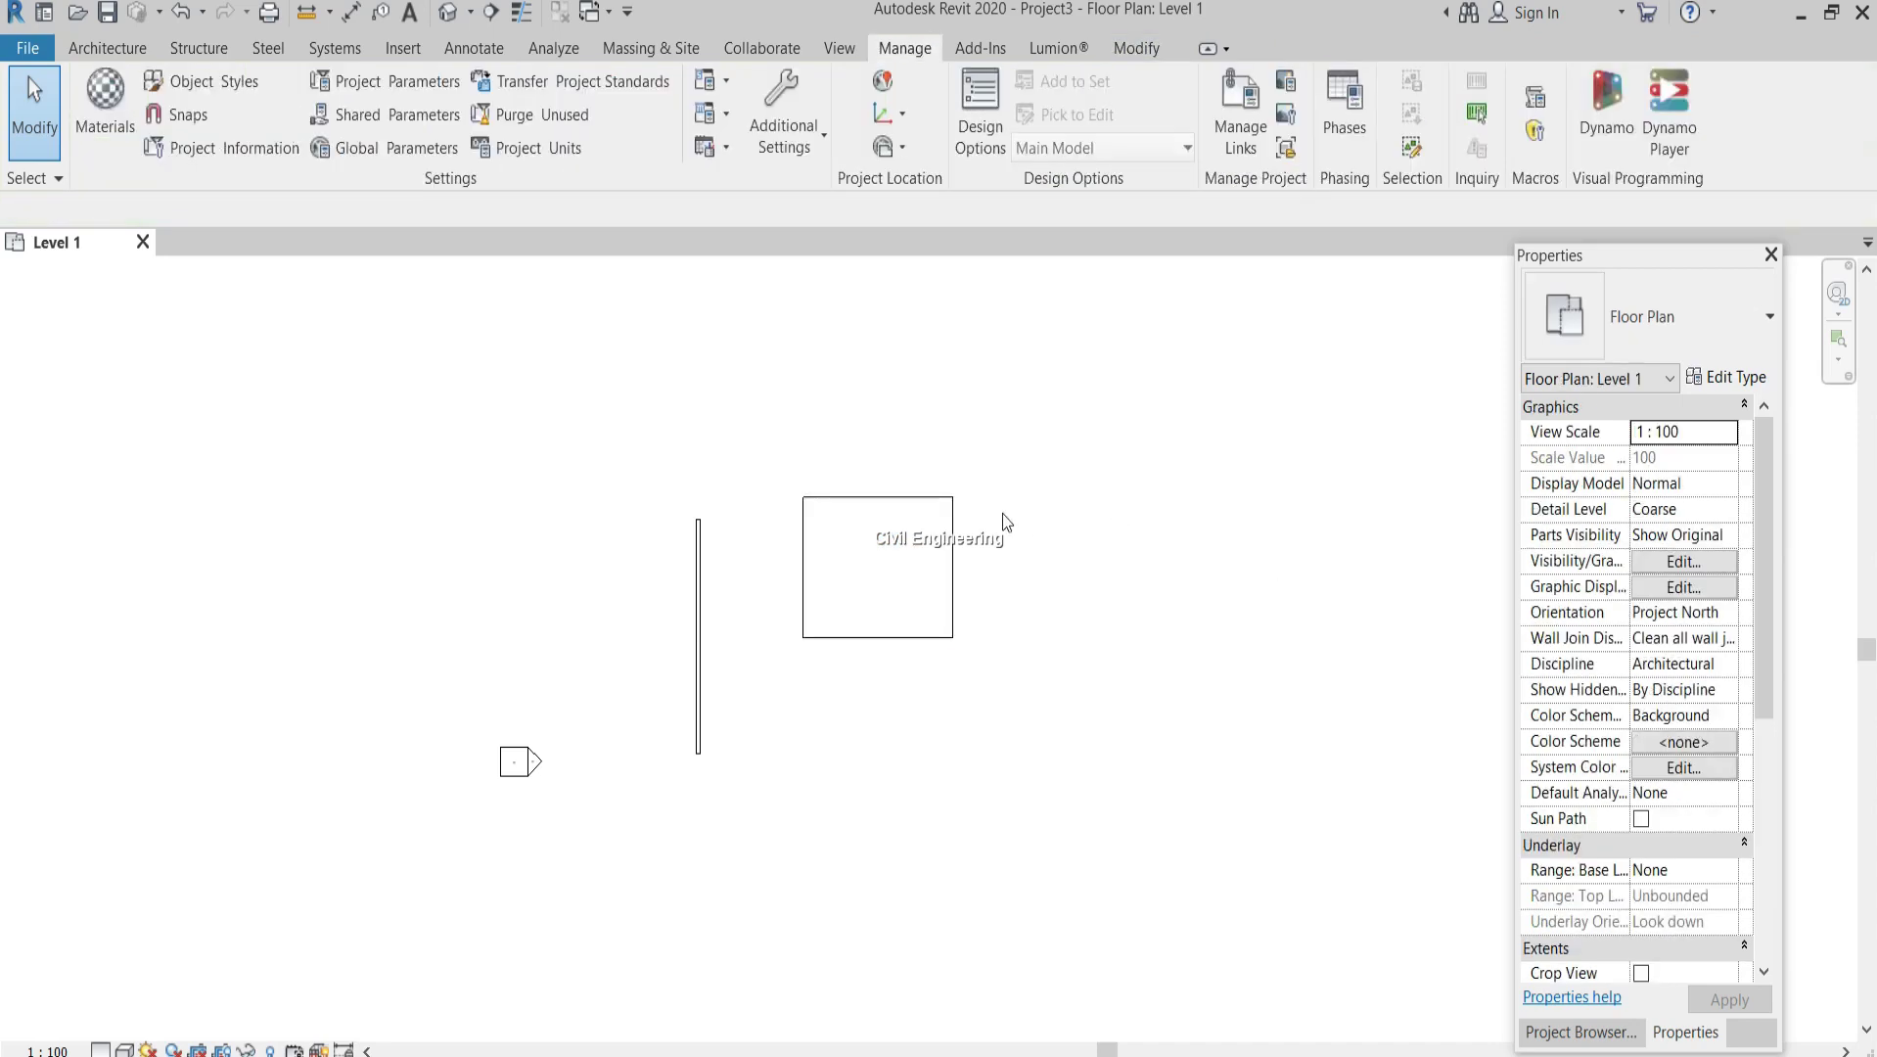
# Select the floor and review the common unit formats in Project Units without changing them
pyautogui.click(963, 528)
pyautogui.click(908, 49)
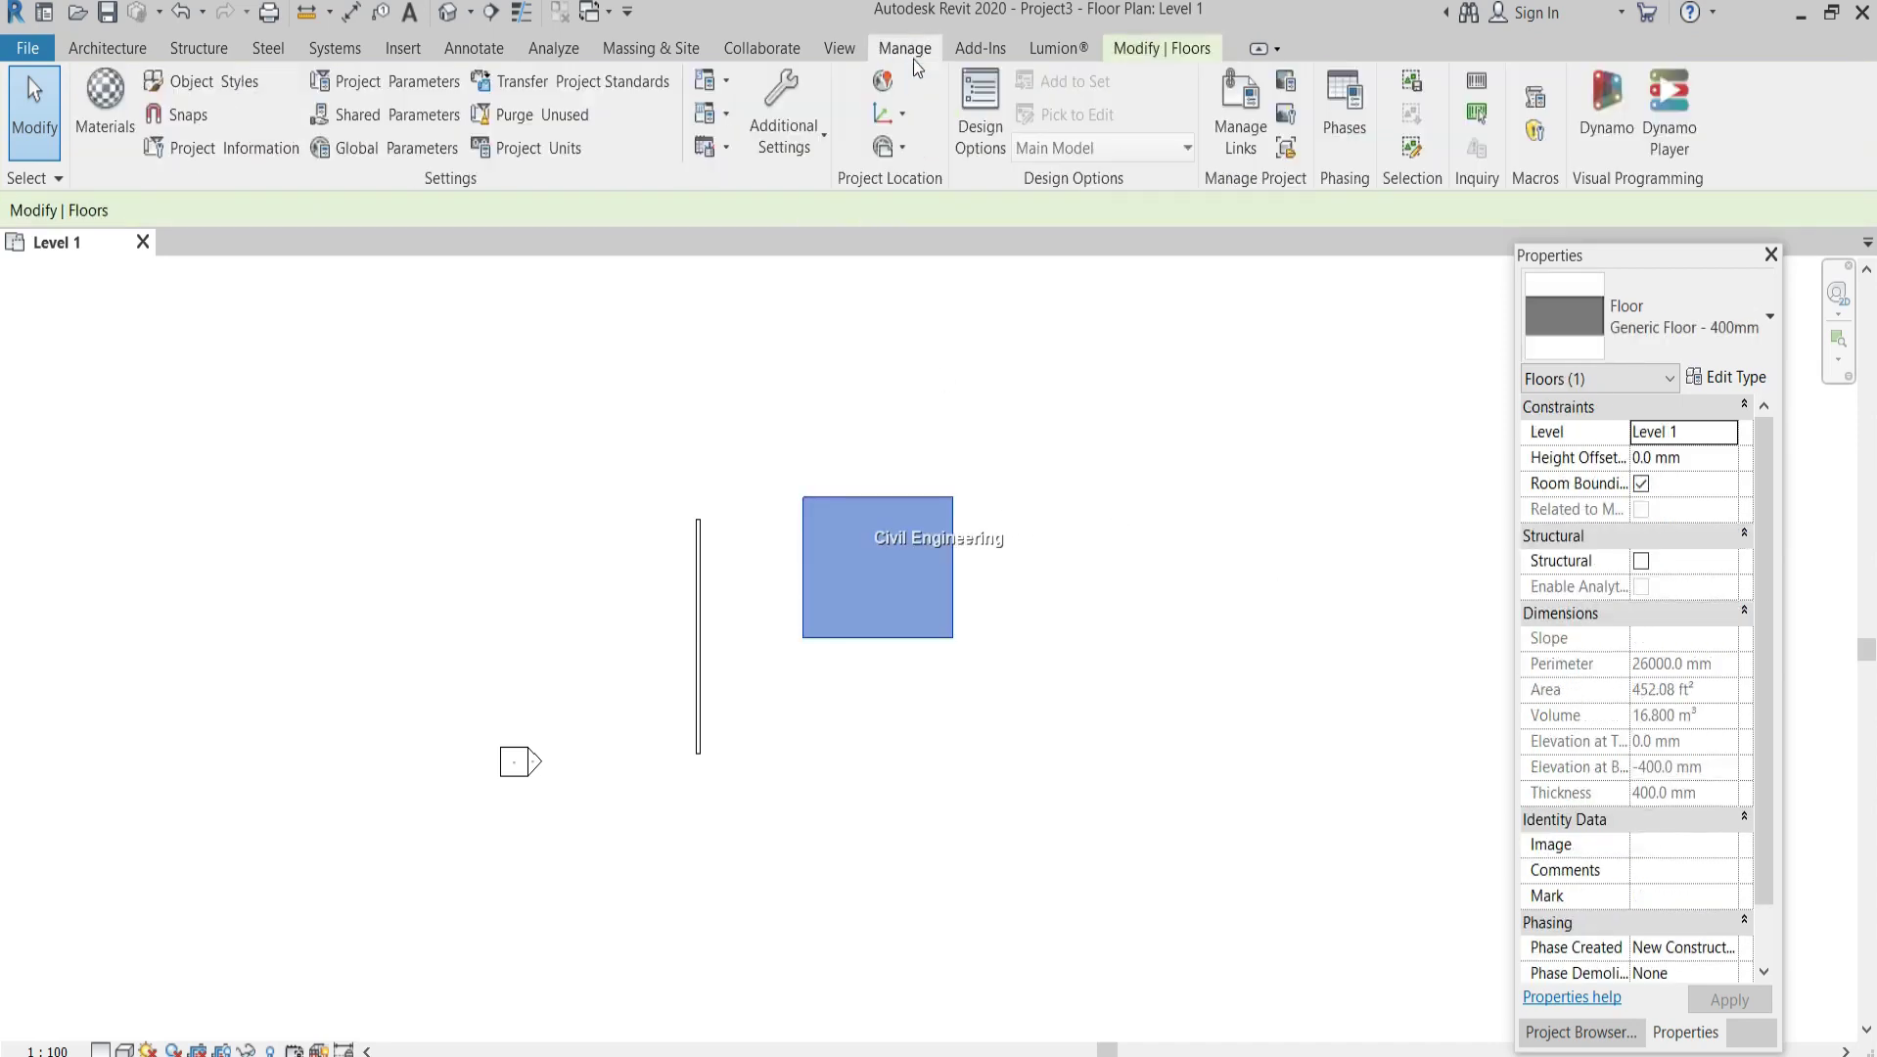
pyautogui.press('u')
pyautogui.press('n')
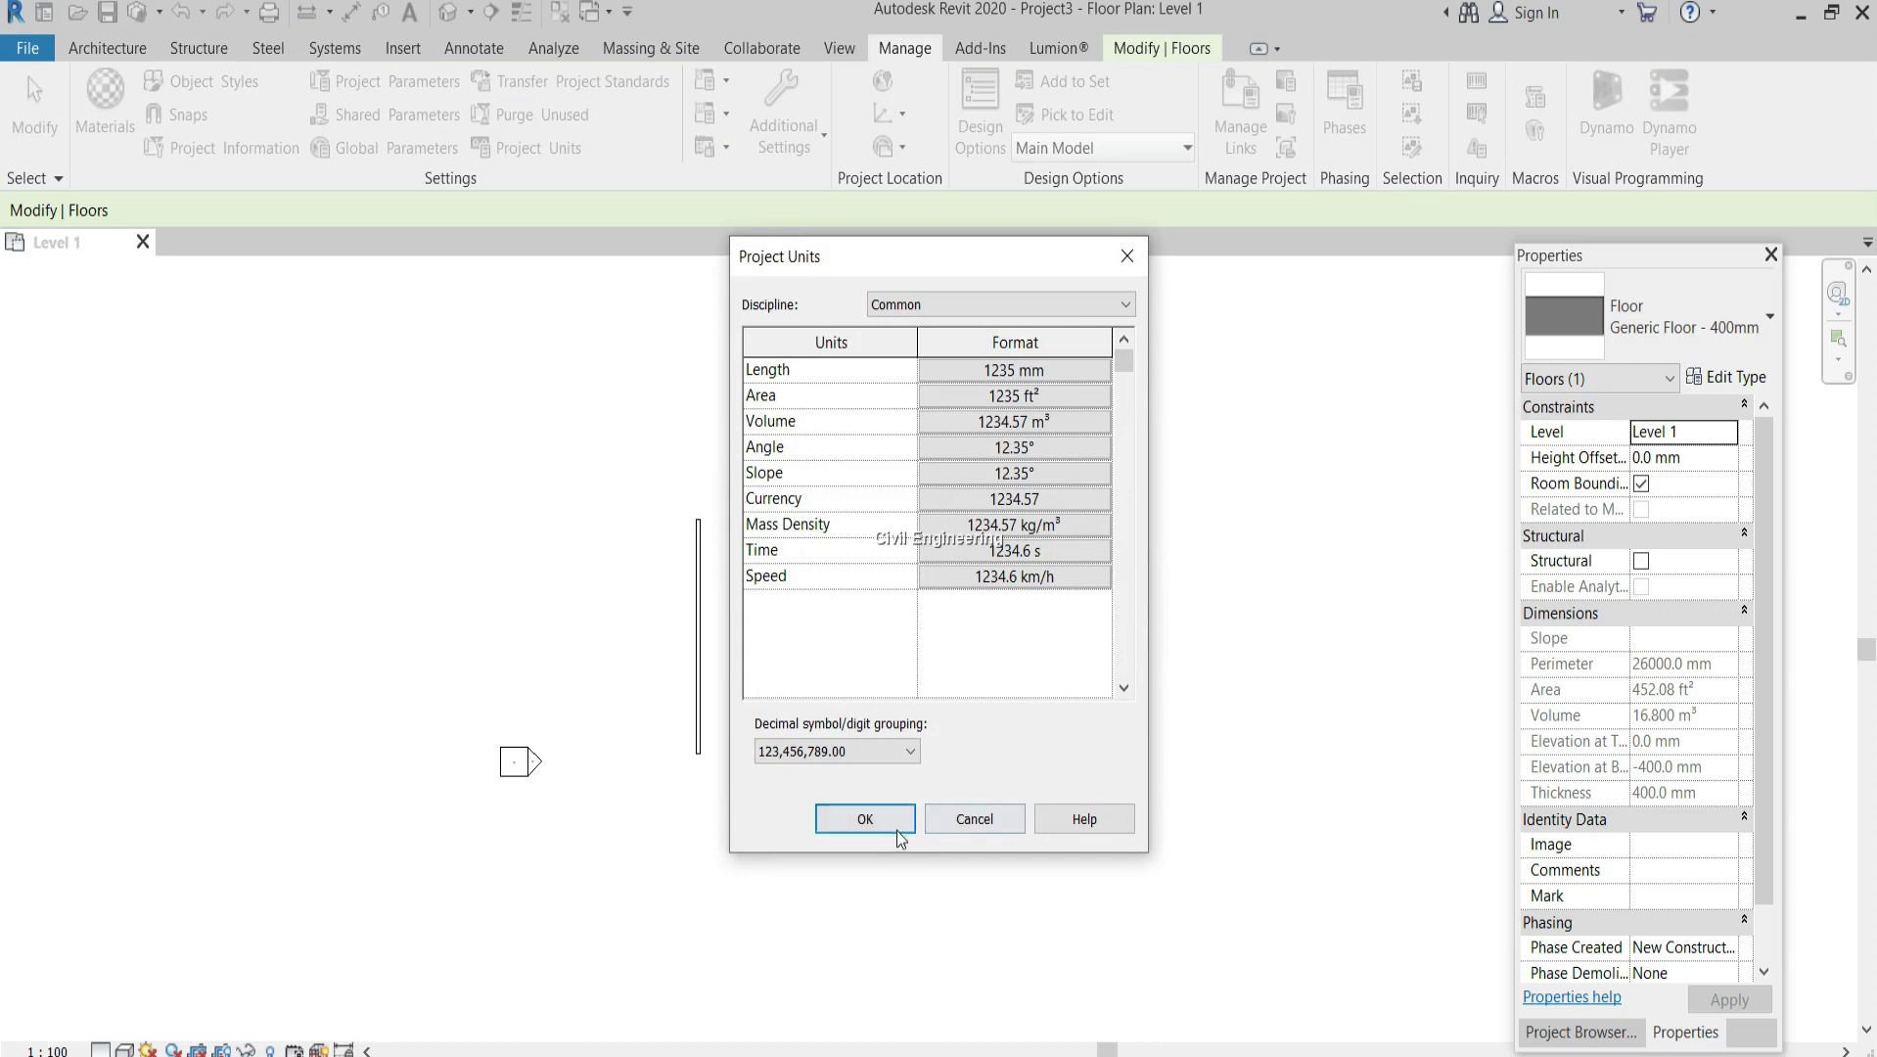
pyautogui.click(861, 819)
pyautogui.click(989, 783)
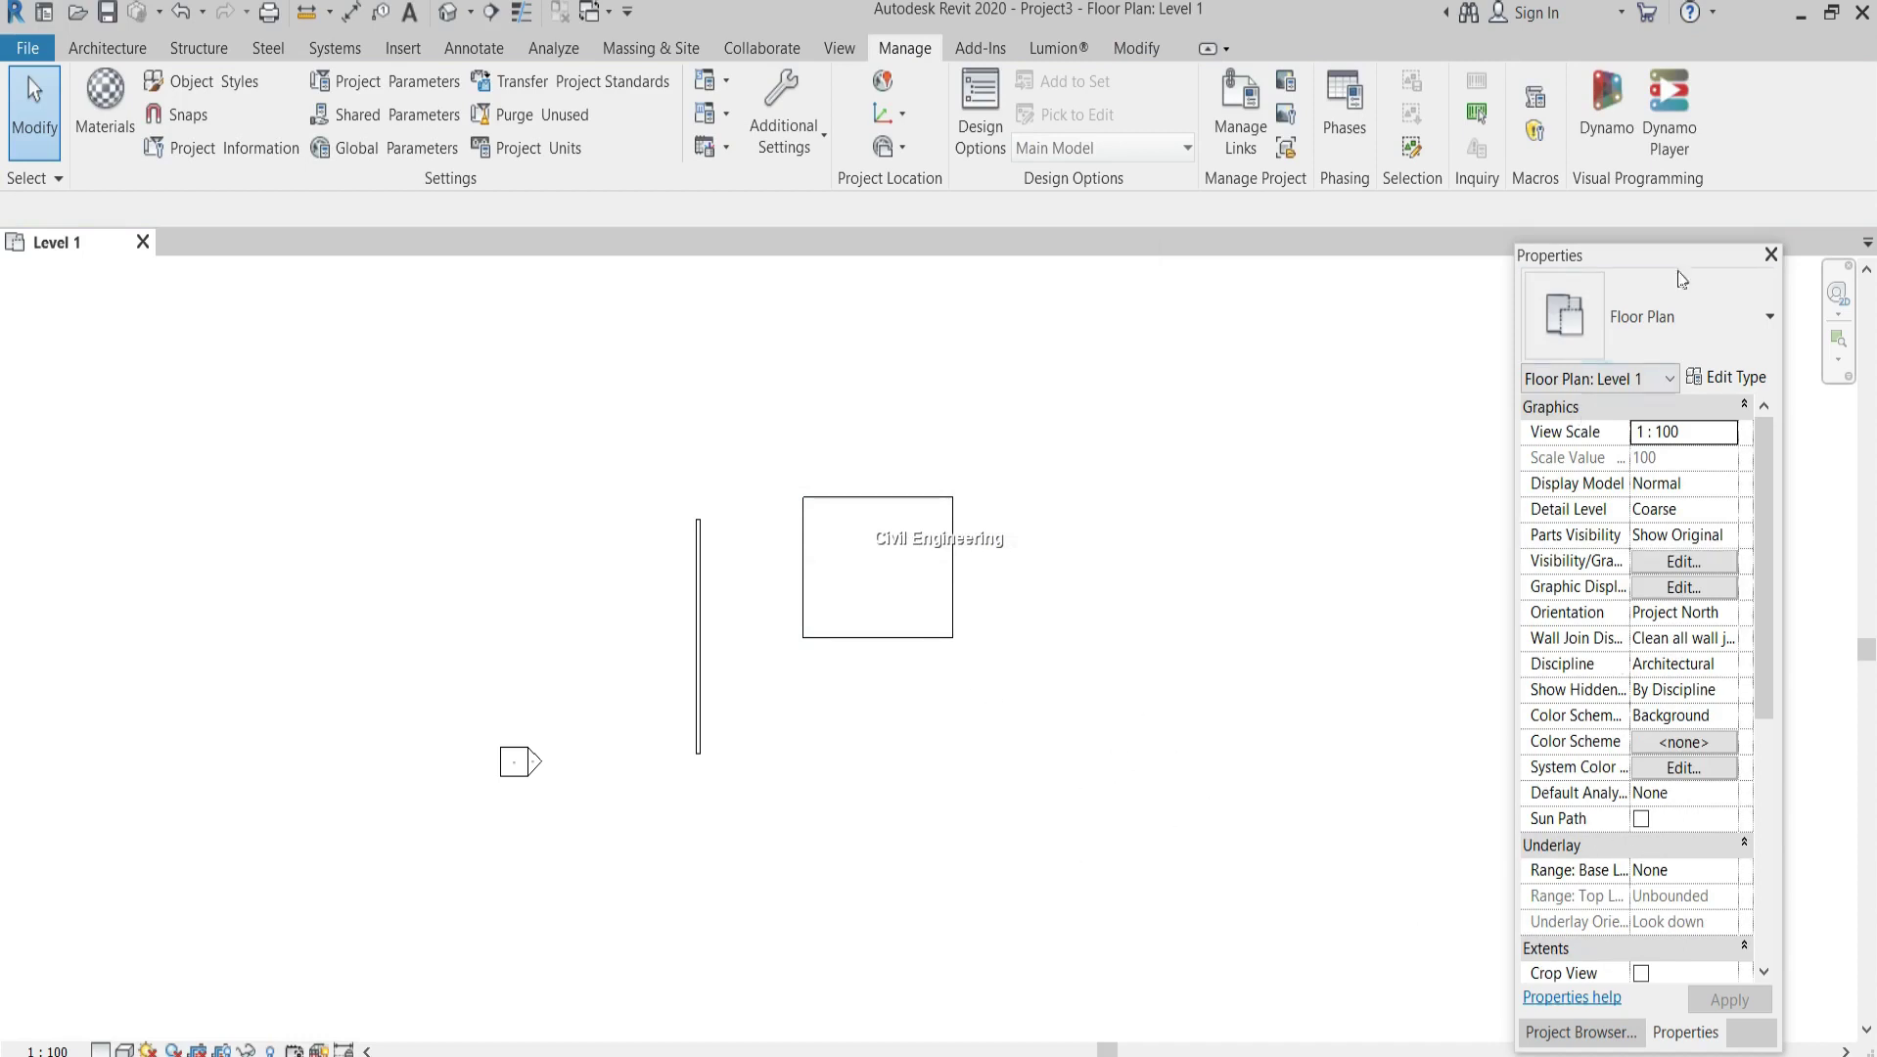
# Open the East elevation view to examine the elevations of Level 1 and Level 2
pyautogui.click(1589, 1039)
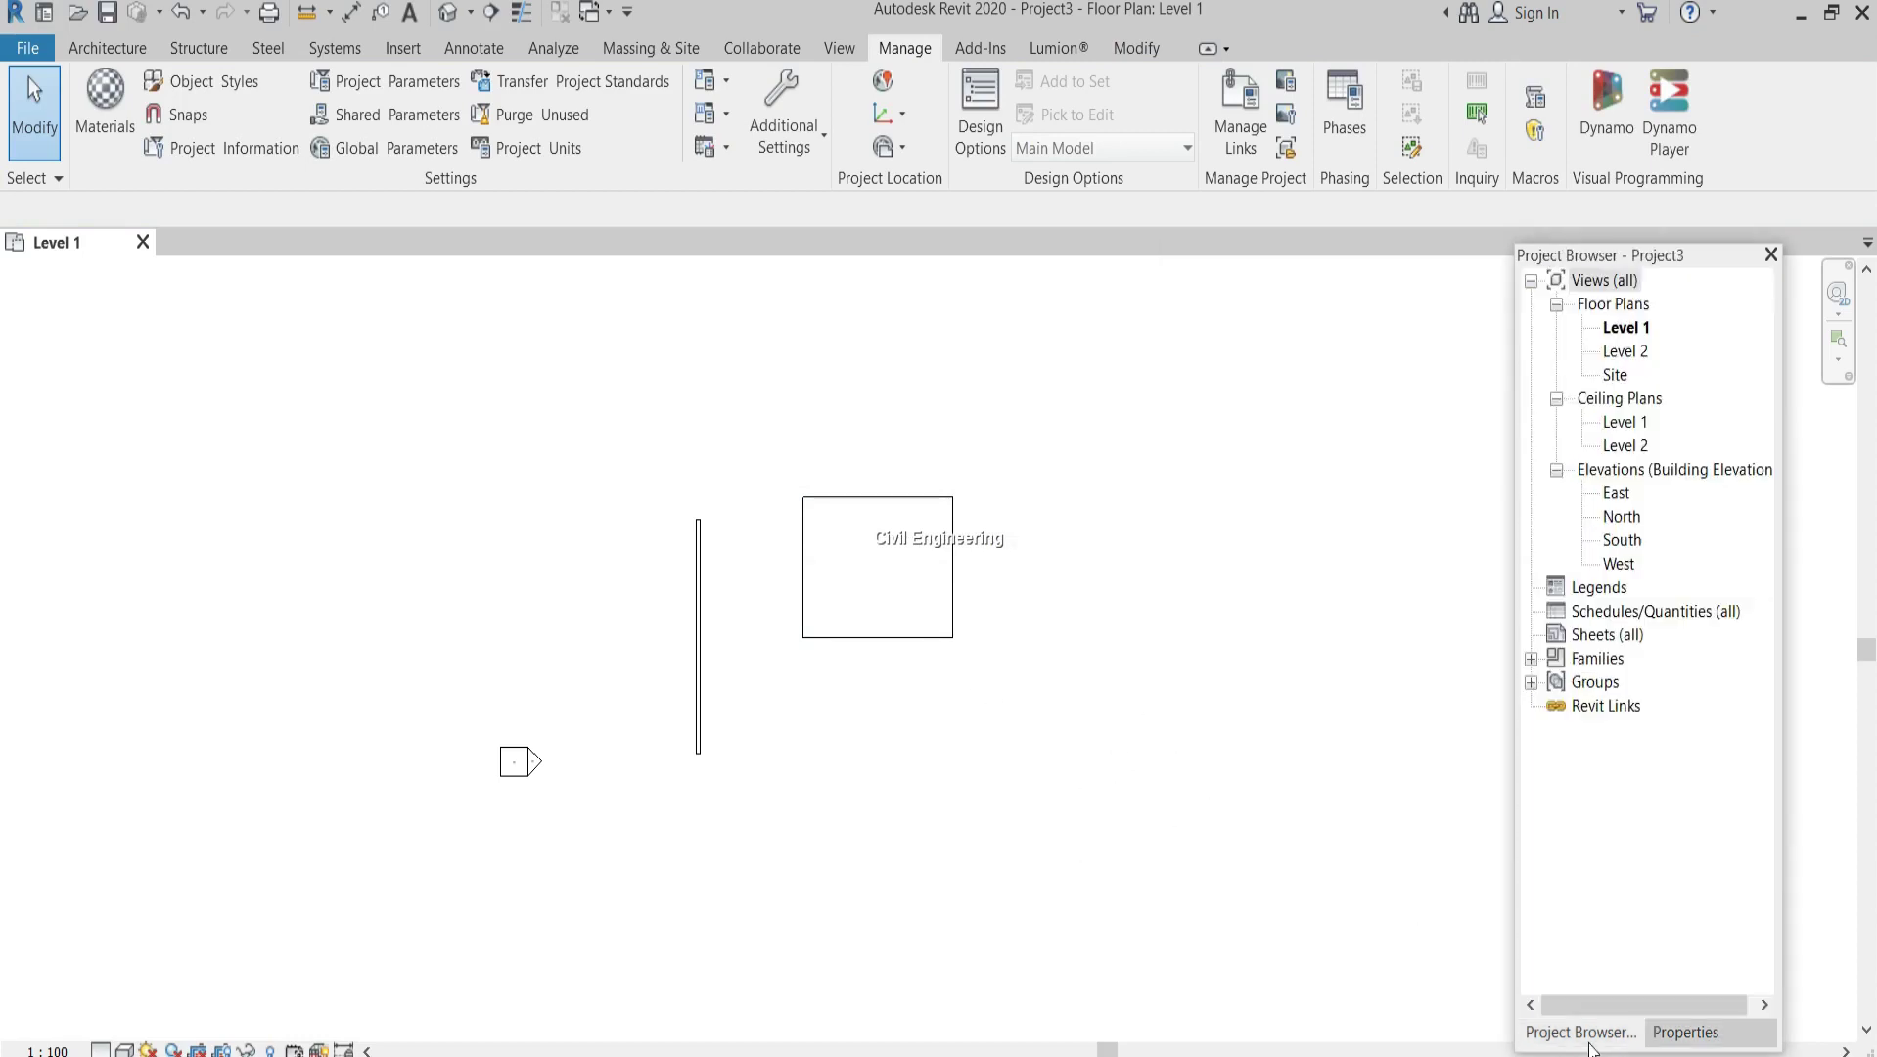
pyautogui.doubleClick(1616, 493)
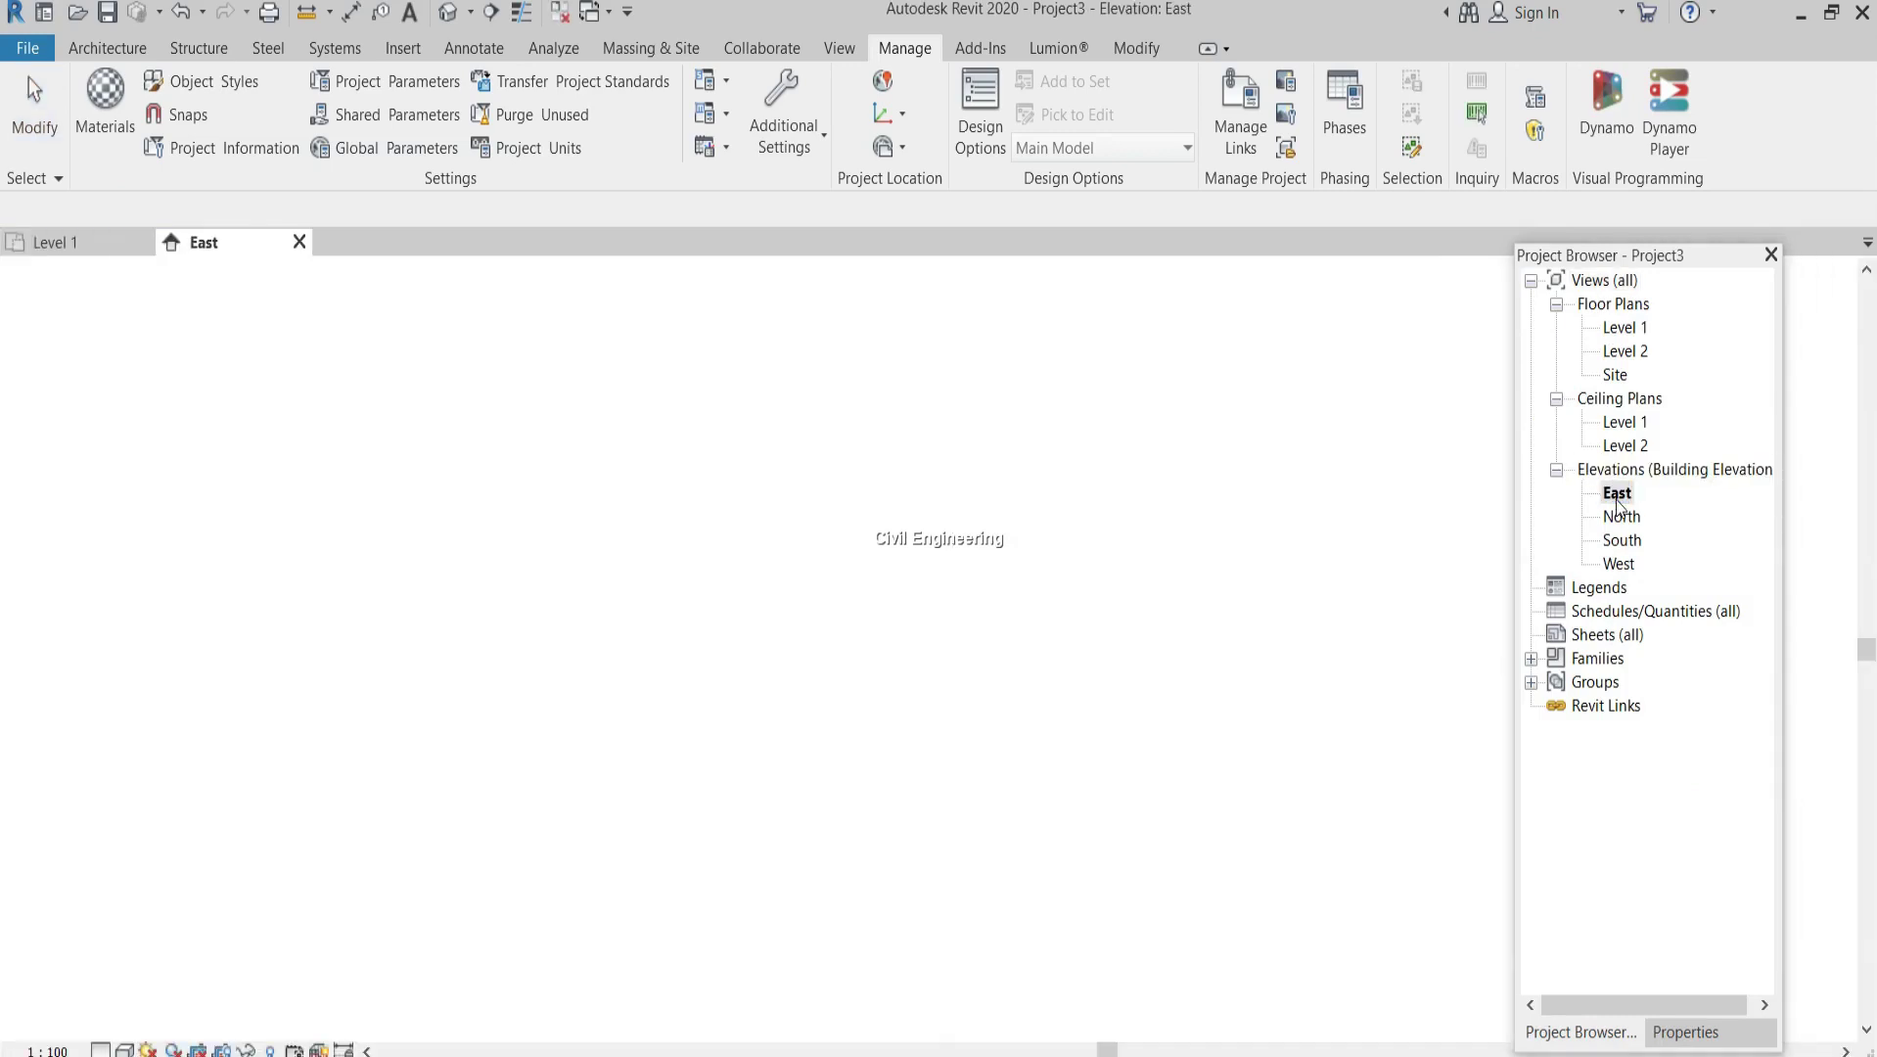
pyautogui.scroll(3, 1185, 686)
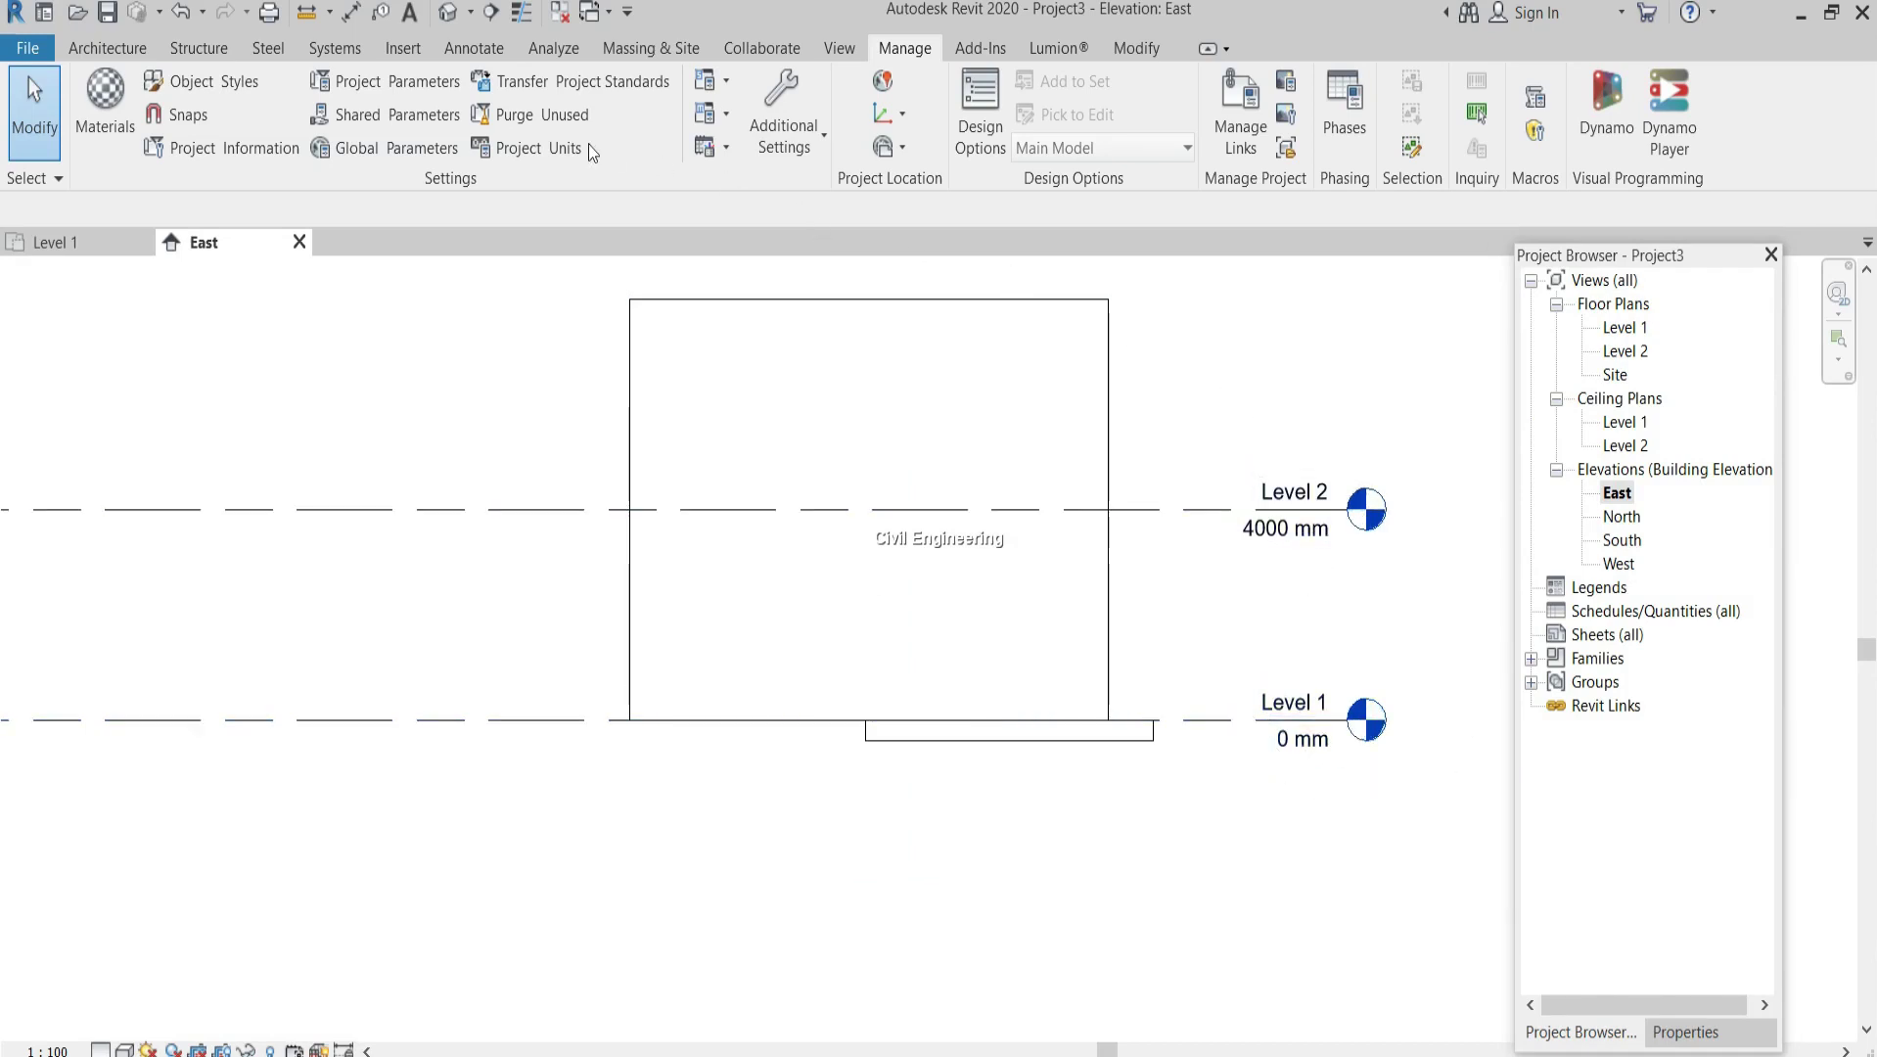
# Set the project's length format to Feet and fractional inches in Project Units and apply it
pyautogui.click(563, 148)
pyautogui.click(1014, 370)
pyautogui.click(1008, 413)
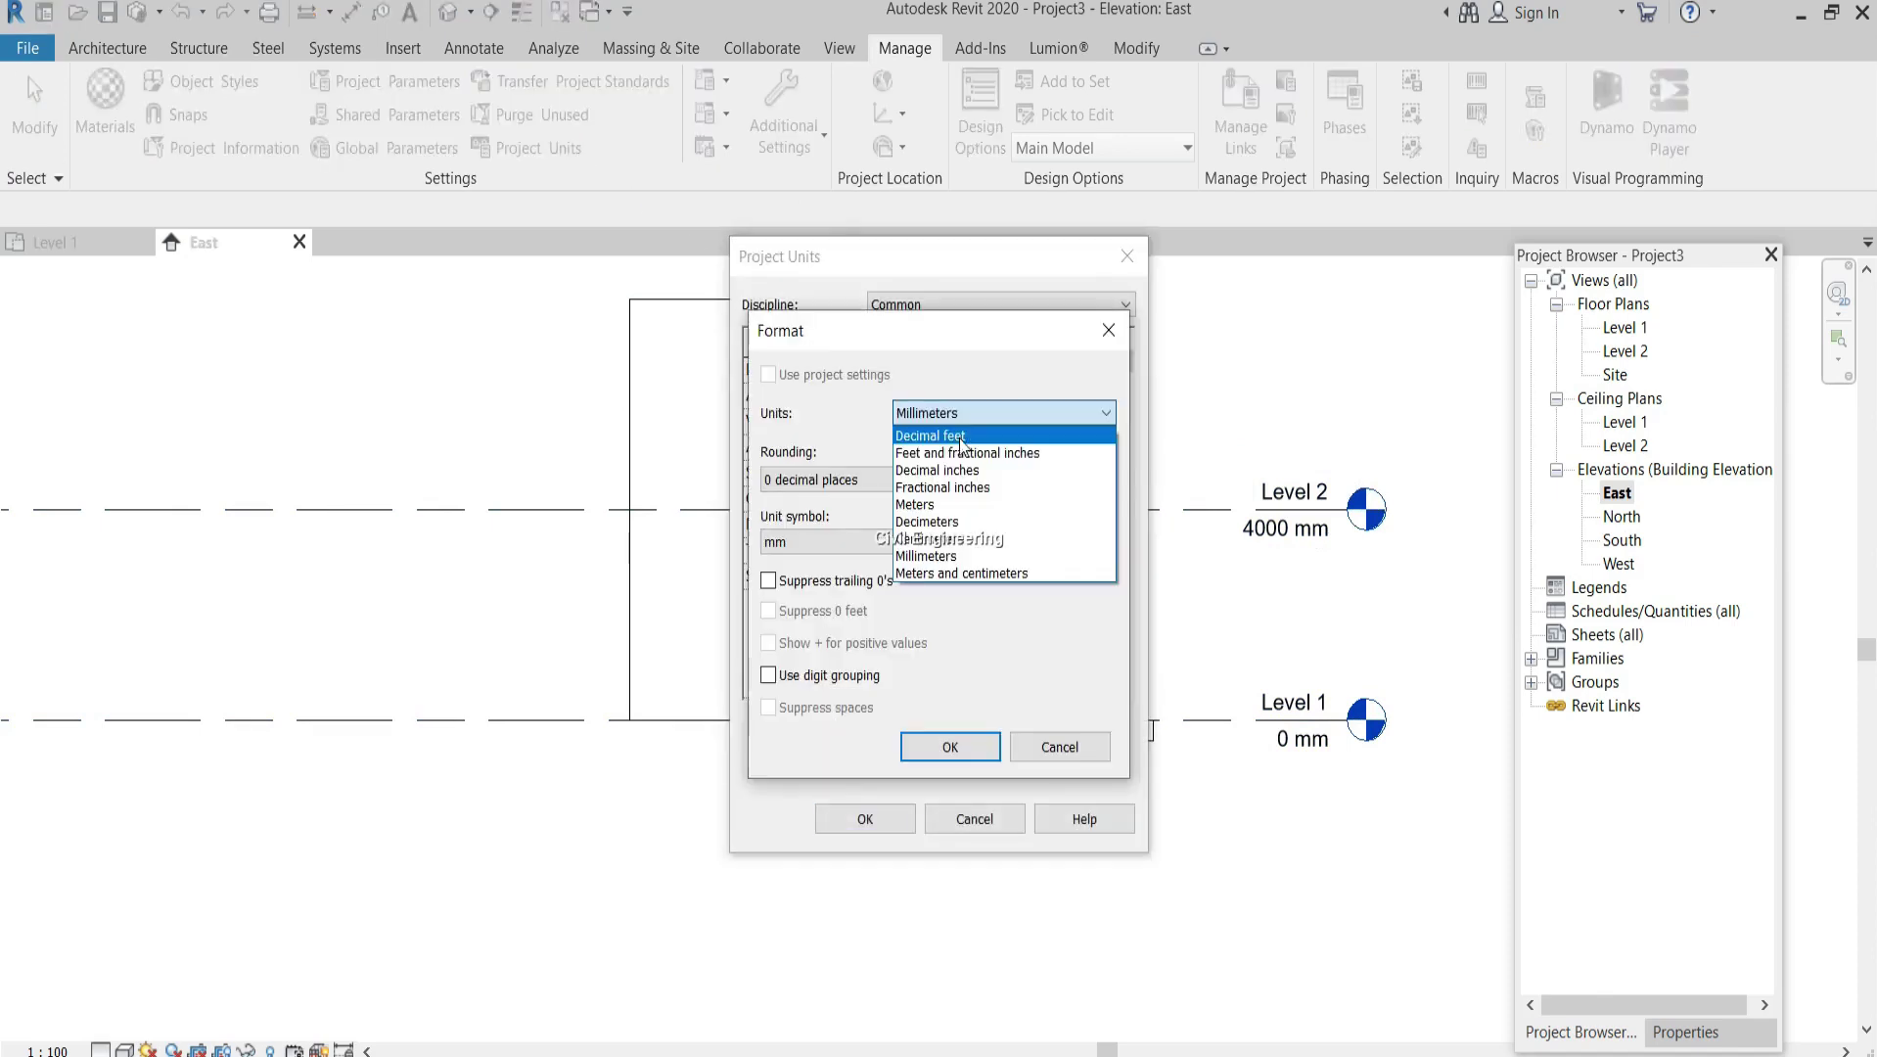
pyautogui.click(959, 453)
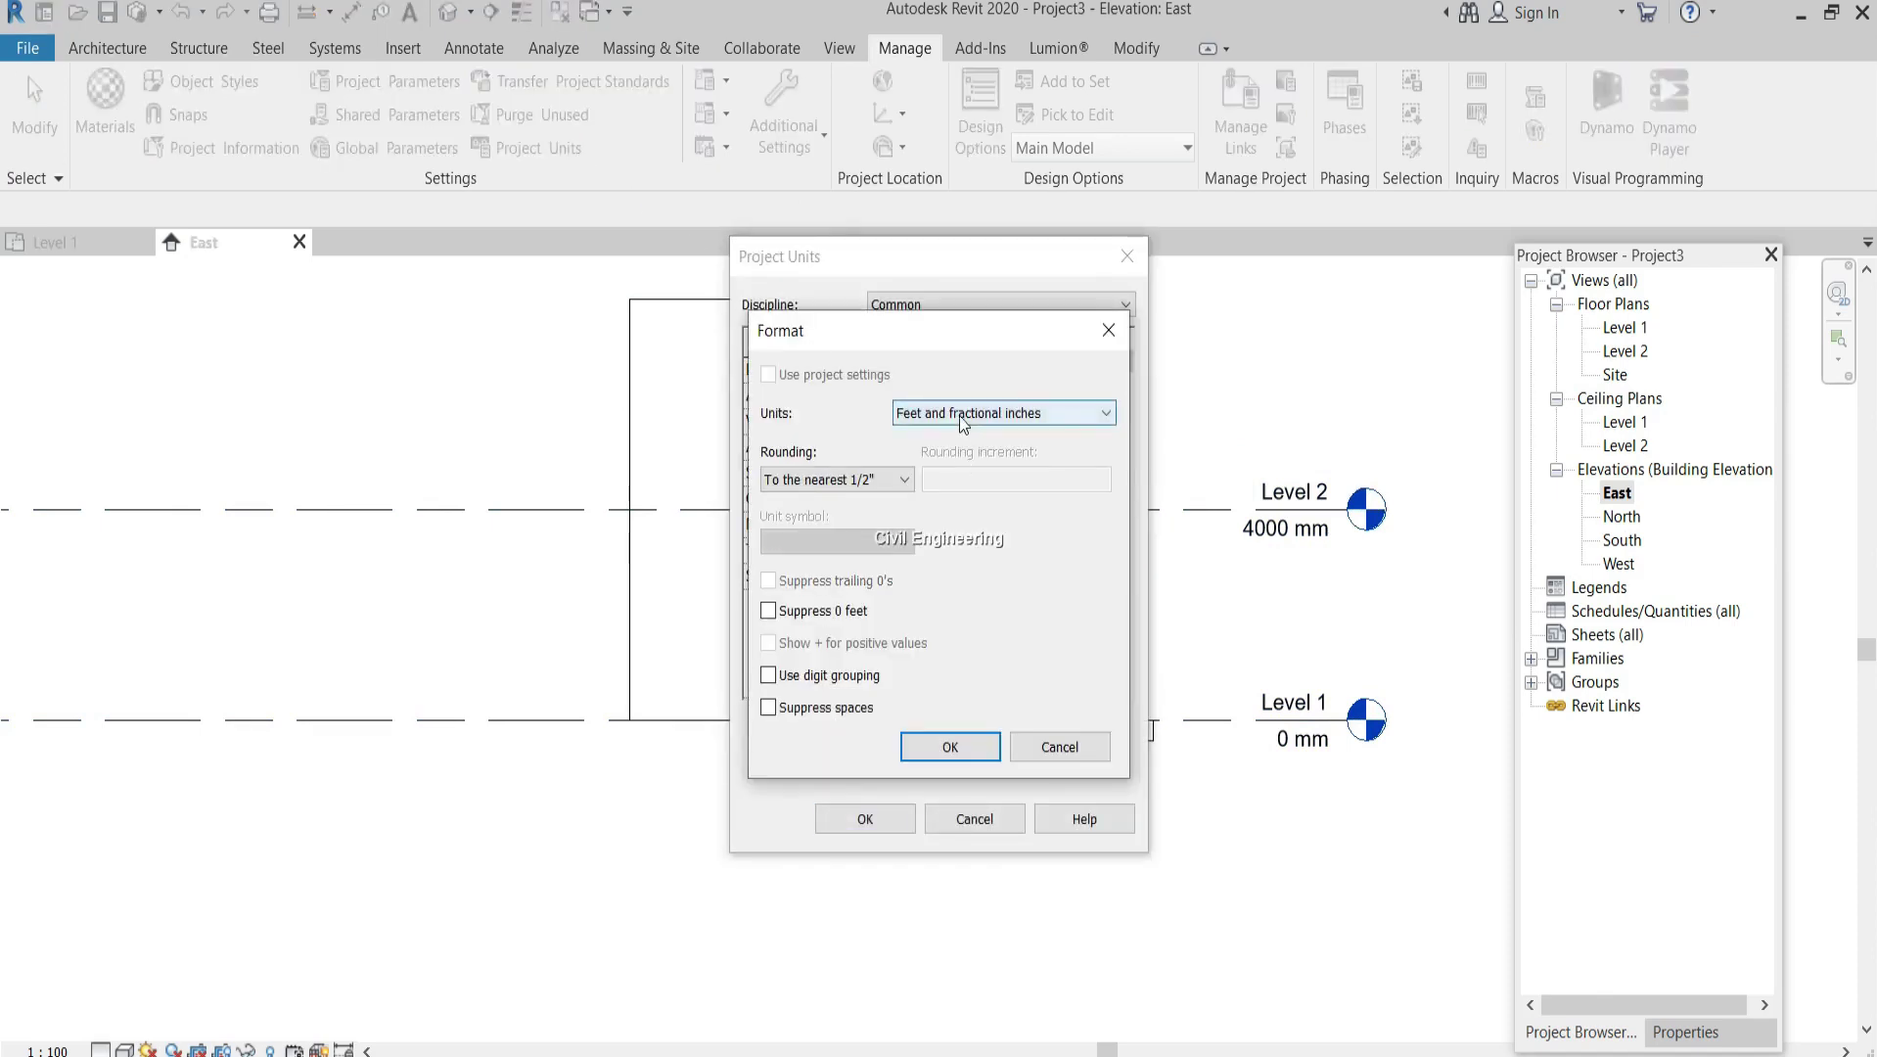
pyautogui.click(950, 747)
pyautogui.click(865, 819)
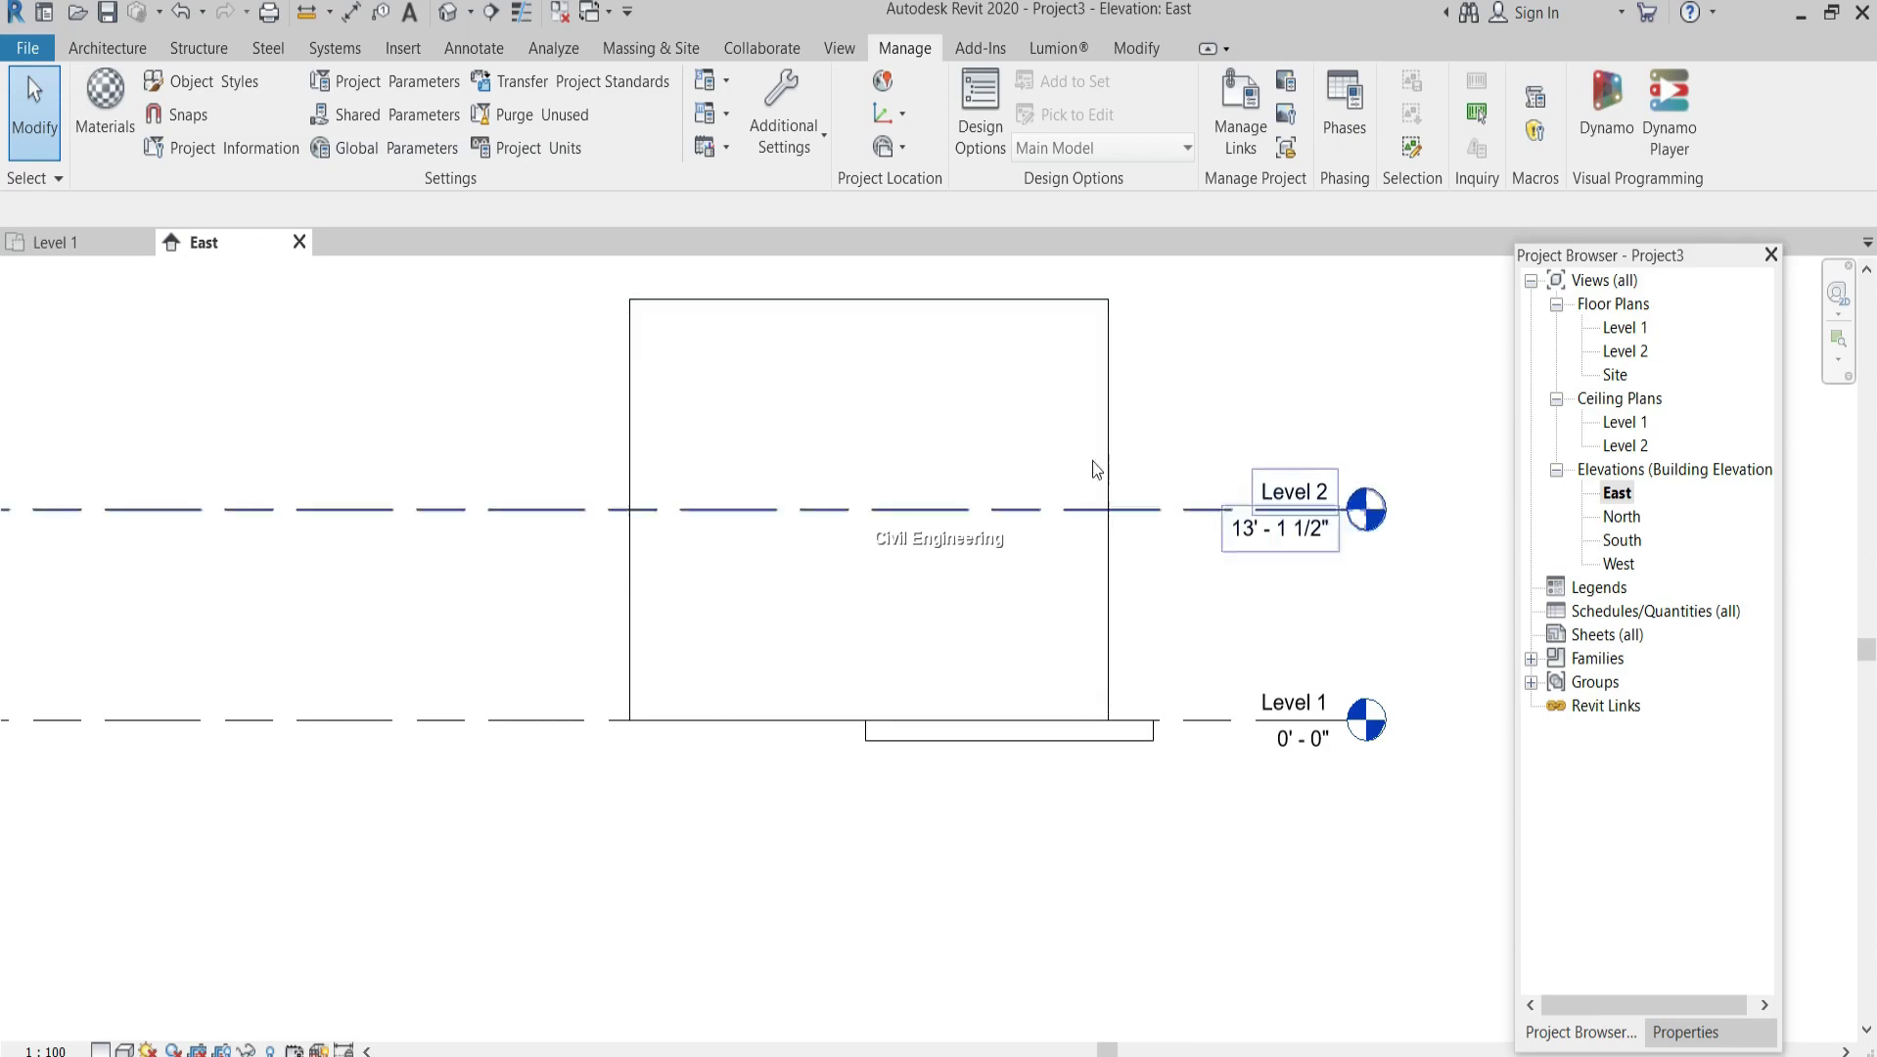
# Lower the top edge of the wall to the Level 2 line in the East elevation
pyautogui.click(1109, 390)
pyautogui.click(1287, 367)
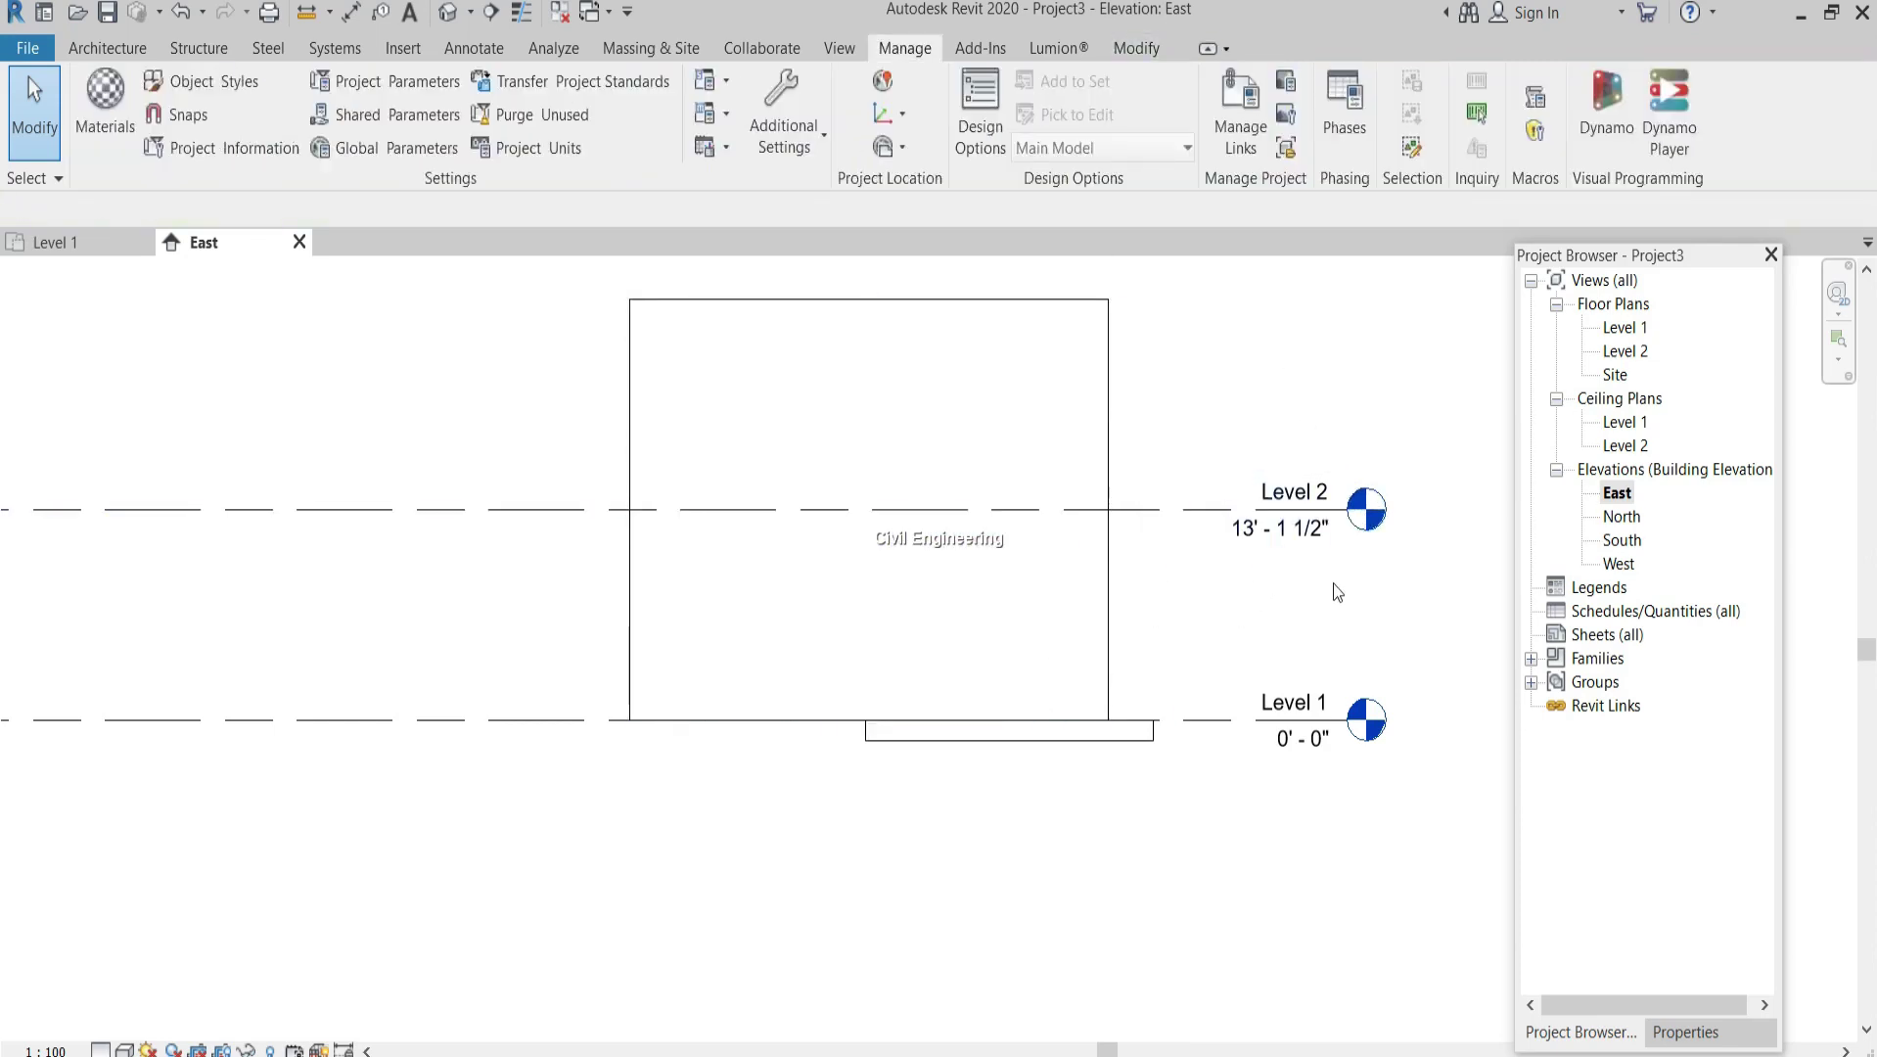
pyautogui.scroll(-3, 1333, 592)
pyautogui.scroll(2, 1210, 599)
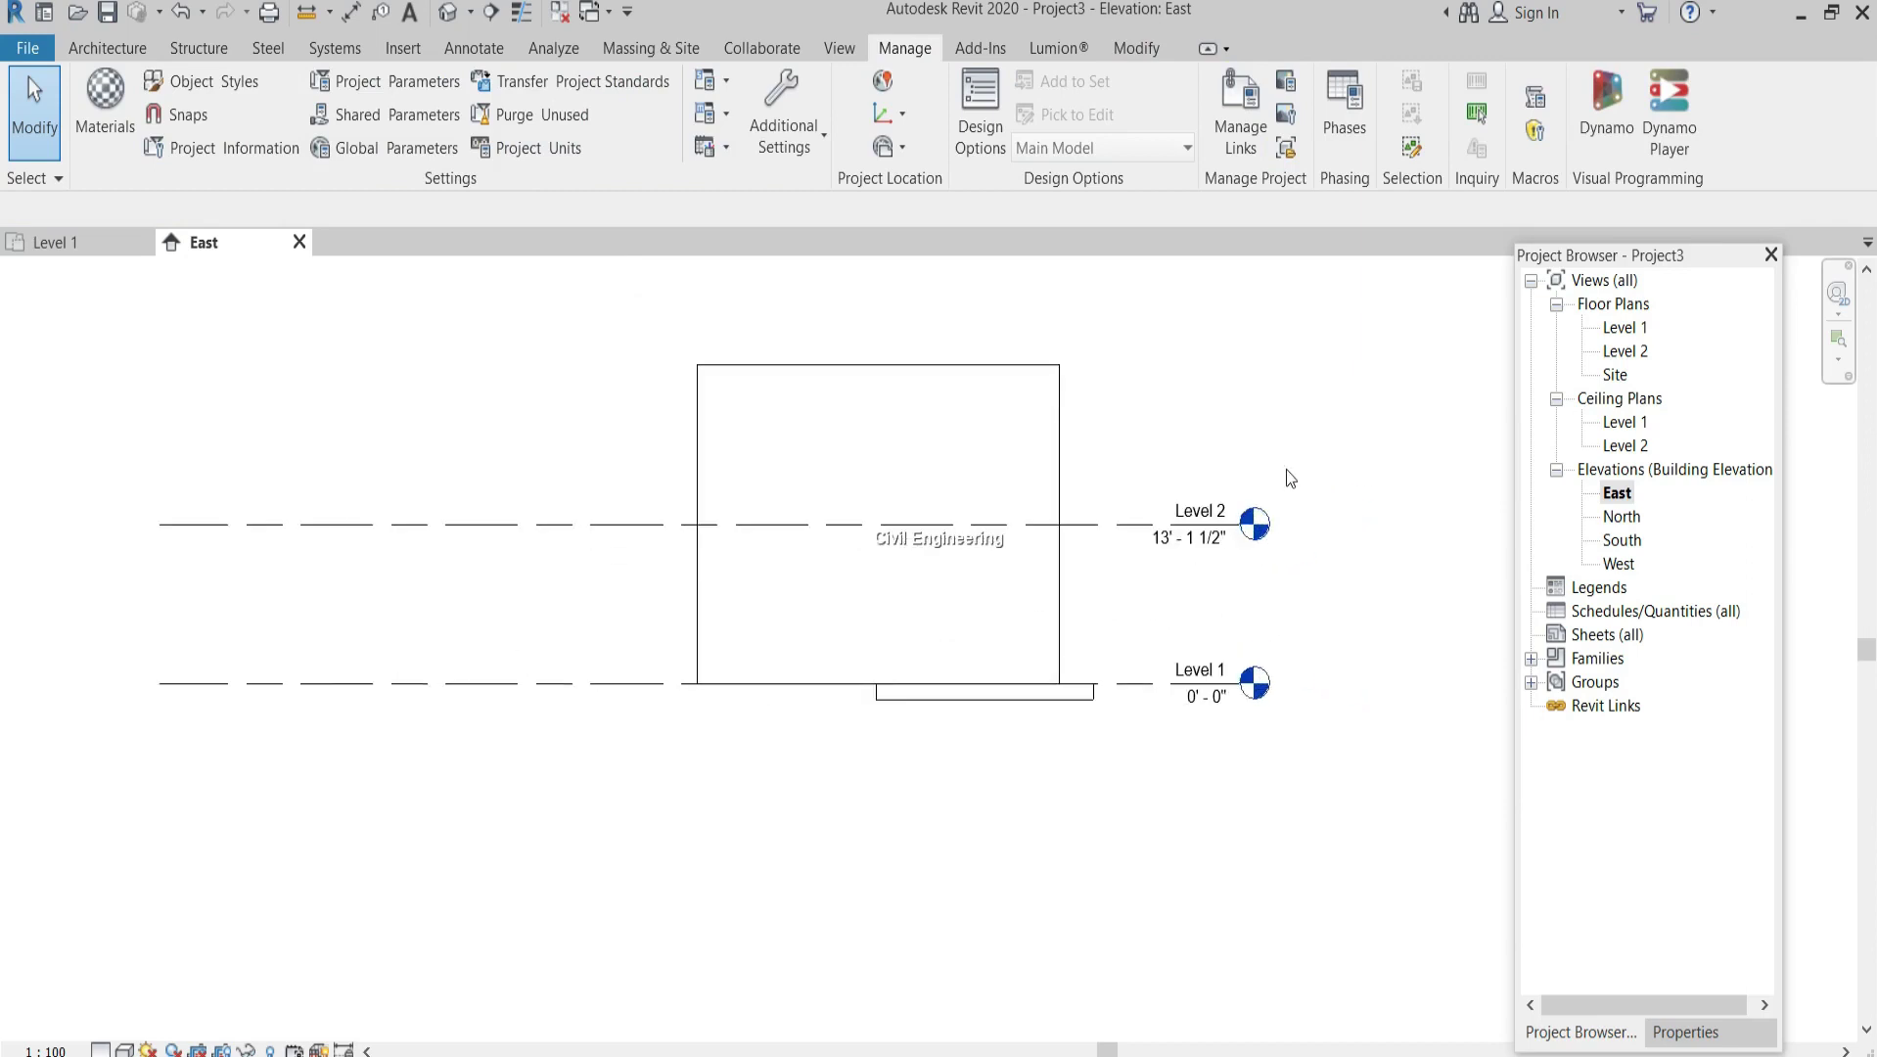
pyautogui.click(957, 384)
pyautogui.moveTo(878, 355); pyautogui.dragTo(871, 524)
pyautogui.click(1135, 453)
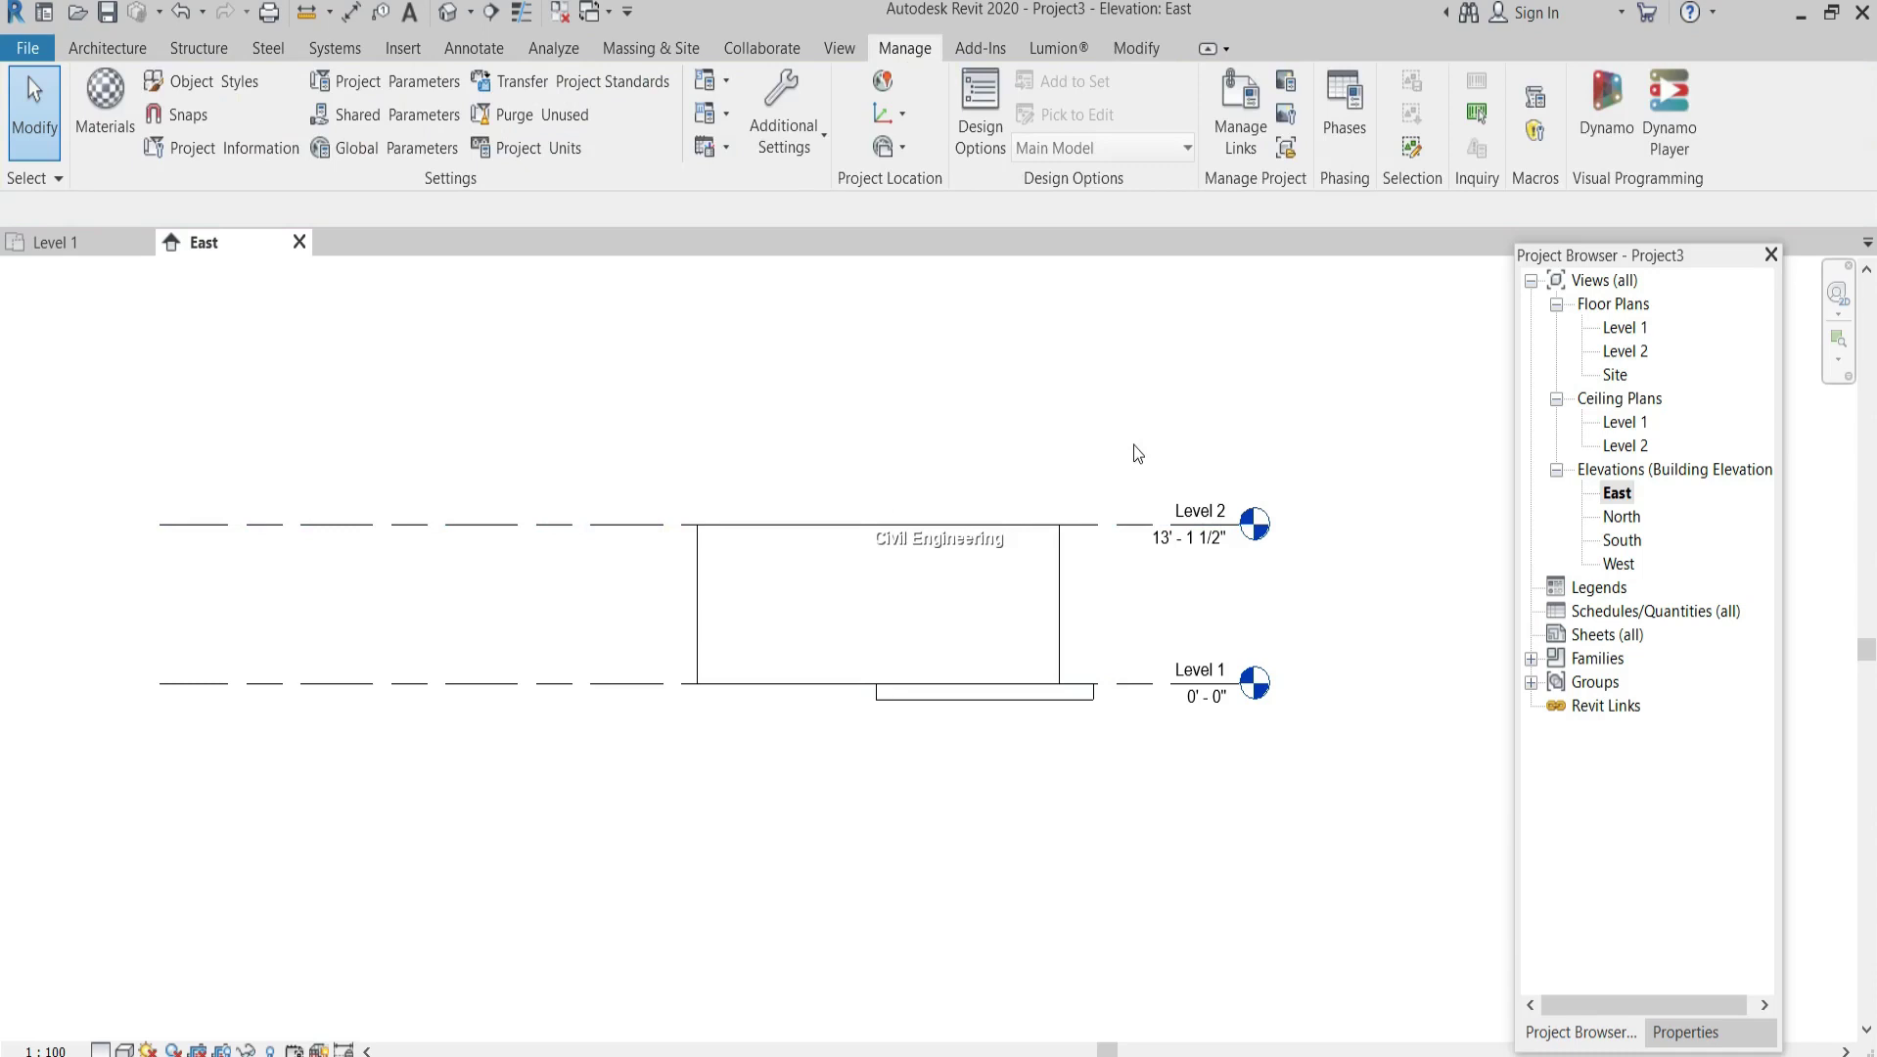
pyautogui.click(1076, 697)
pyautogui.doubleClick(905, 697)
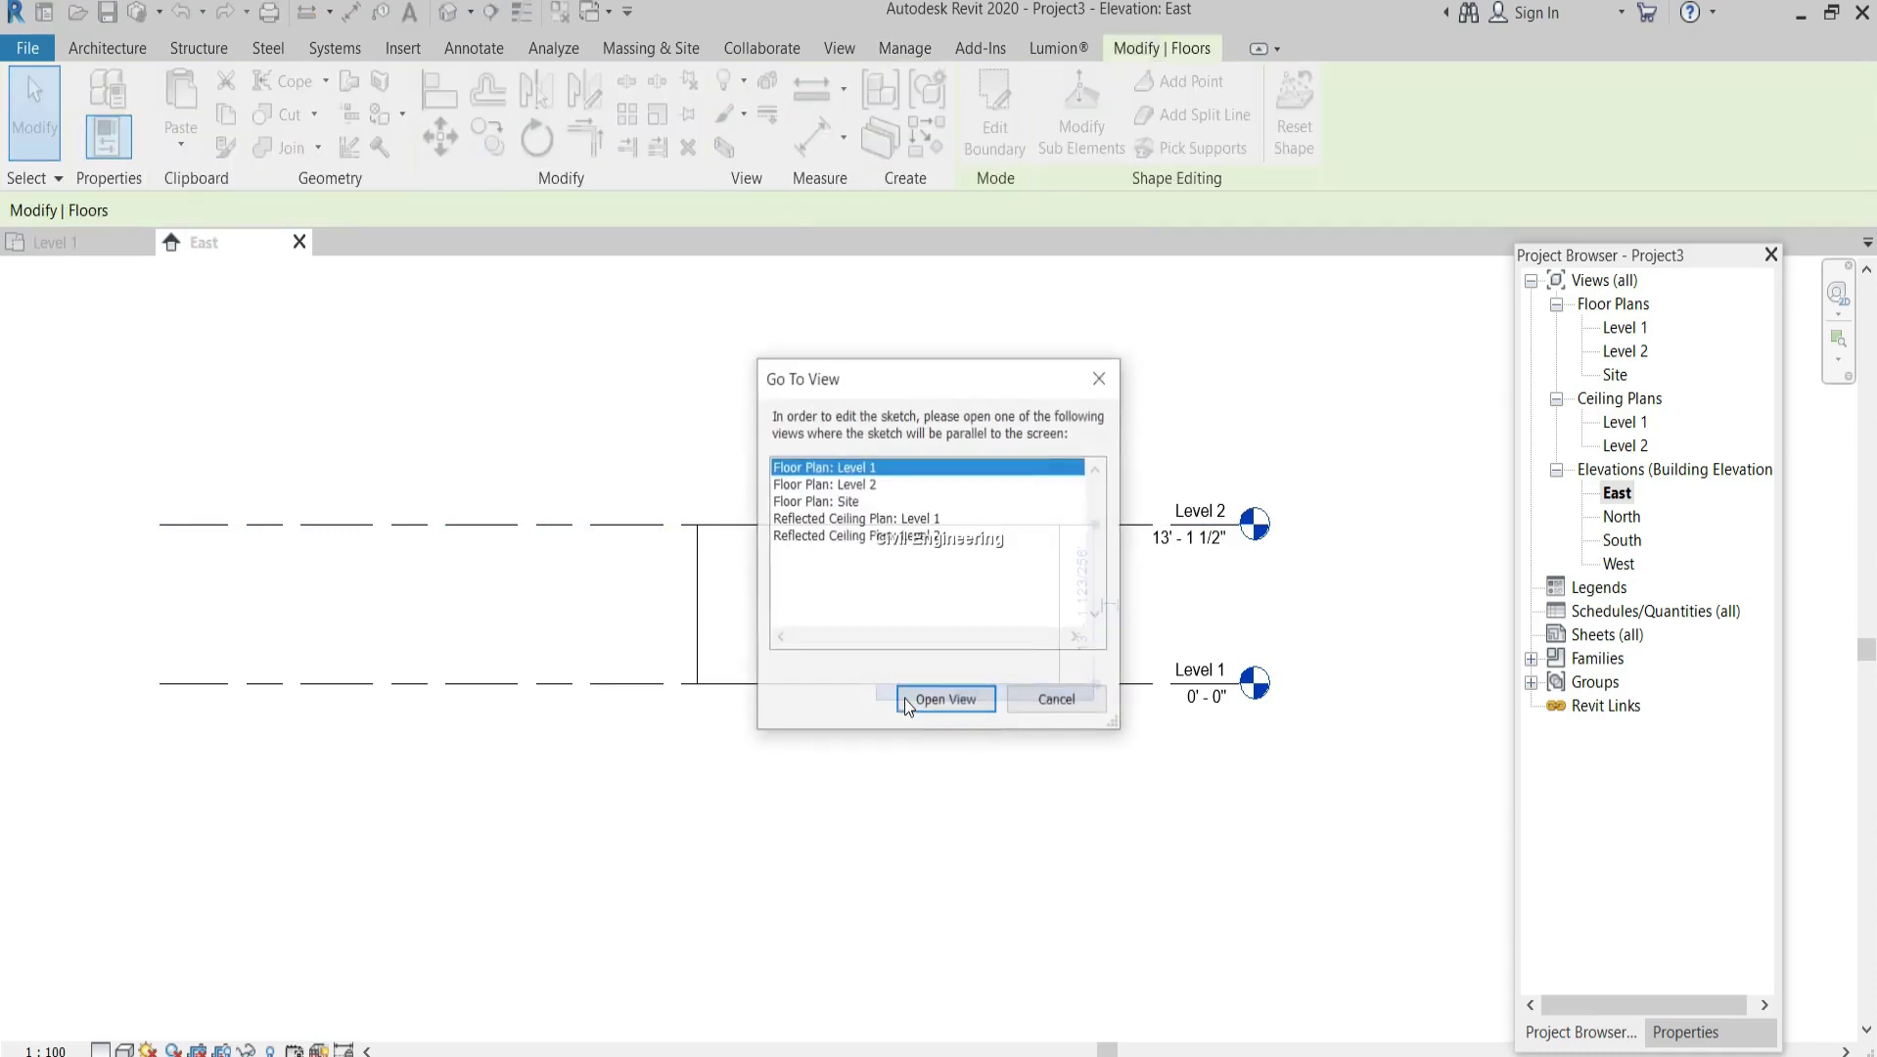
pyautogui.click(1104, 383)
pyautogui.click(1274, 408)
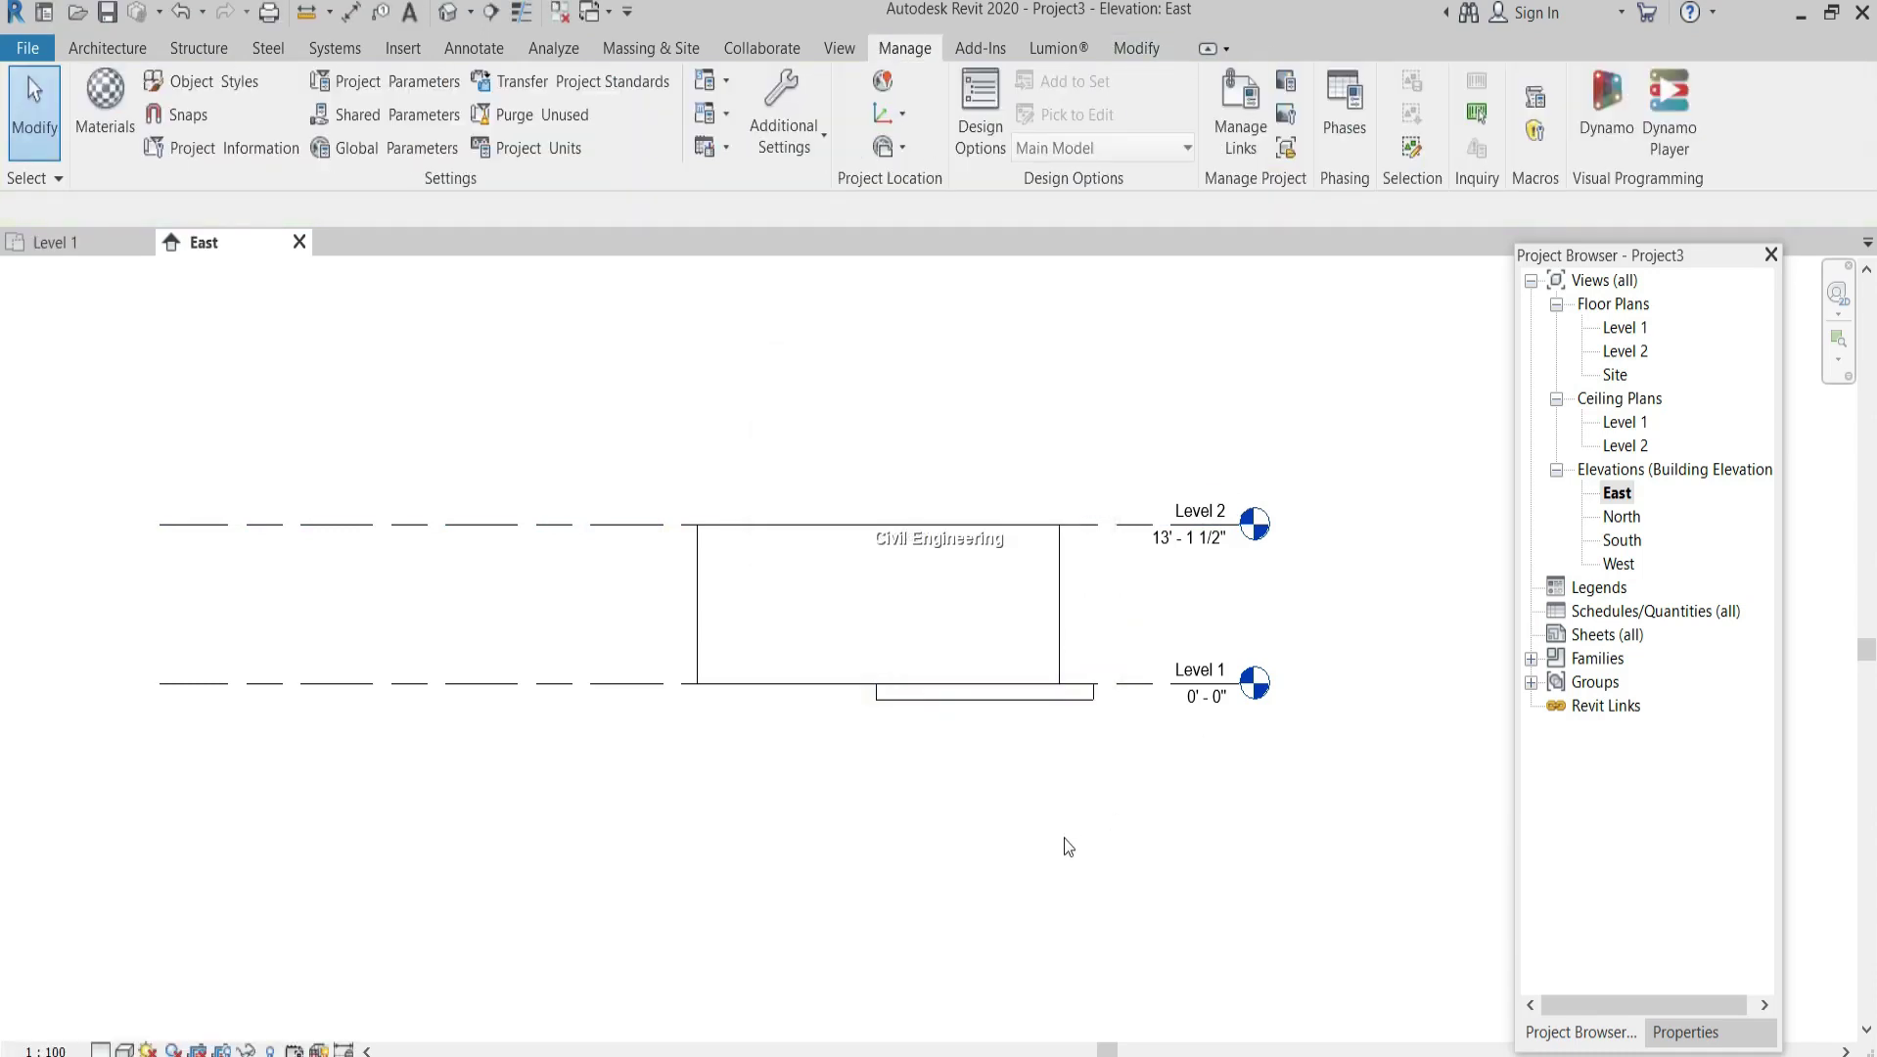